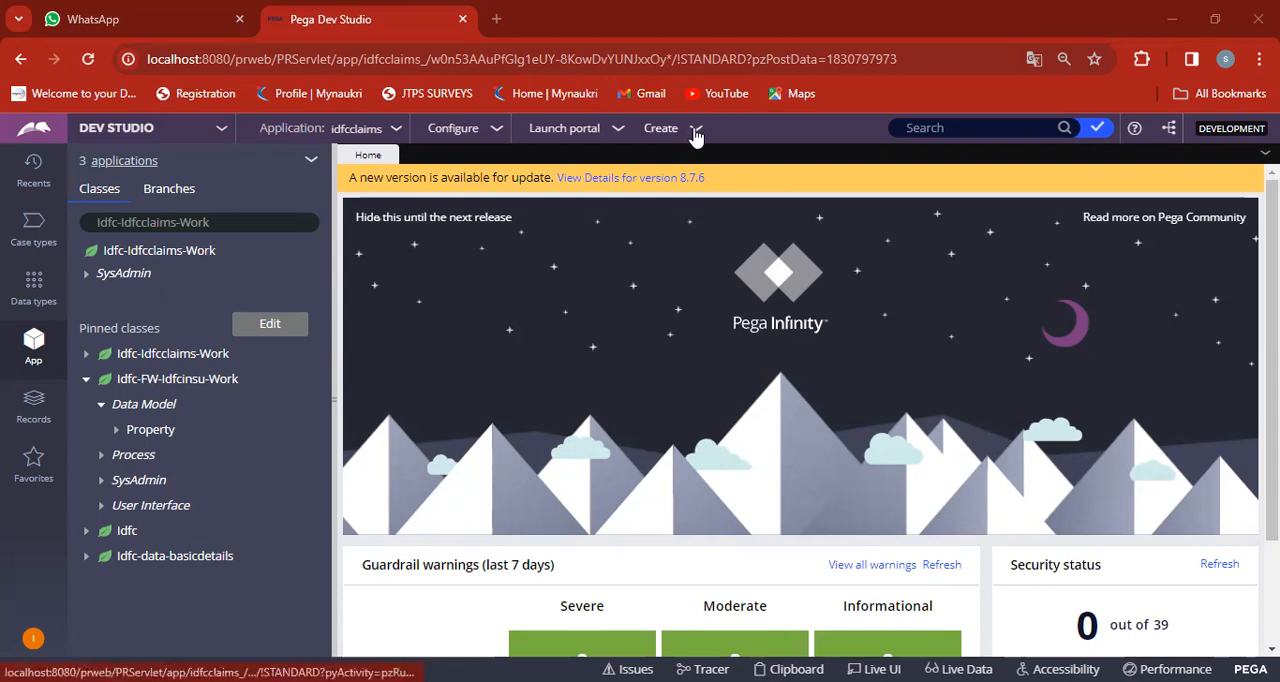
Start a new report definition record labelled "Pull Country RD".
{"action": "left_click", "coordinate": [696, 134]}
{"action": "mouse_move", "coordinate": [716, 345]}
{"action": "mouse_move", "coordinate": [722, 369]}
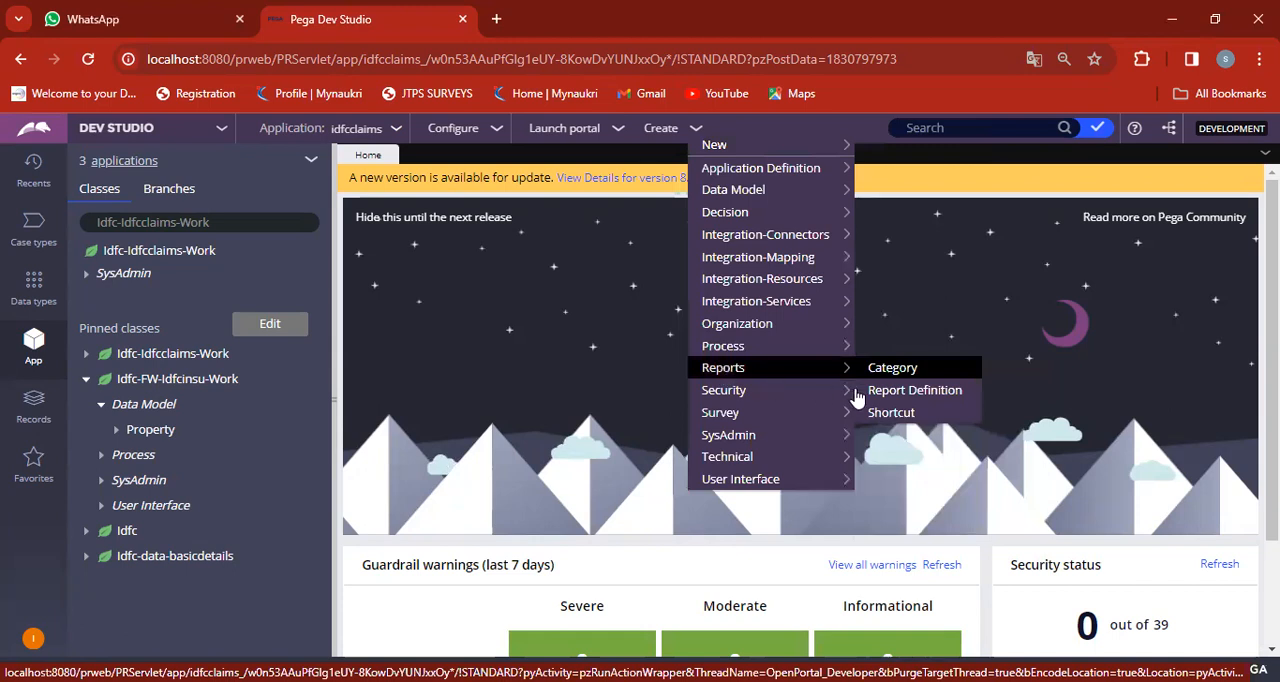
{"action": "left_click", "coordinate": [900, 392]}
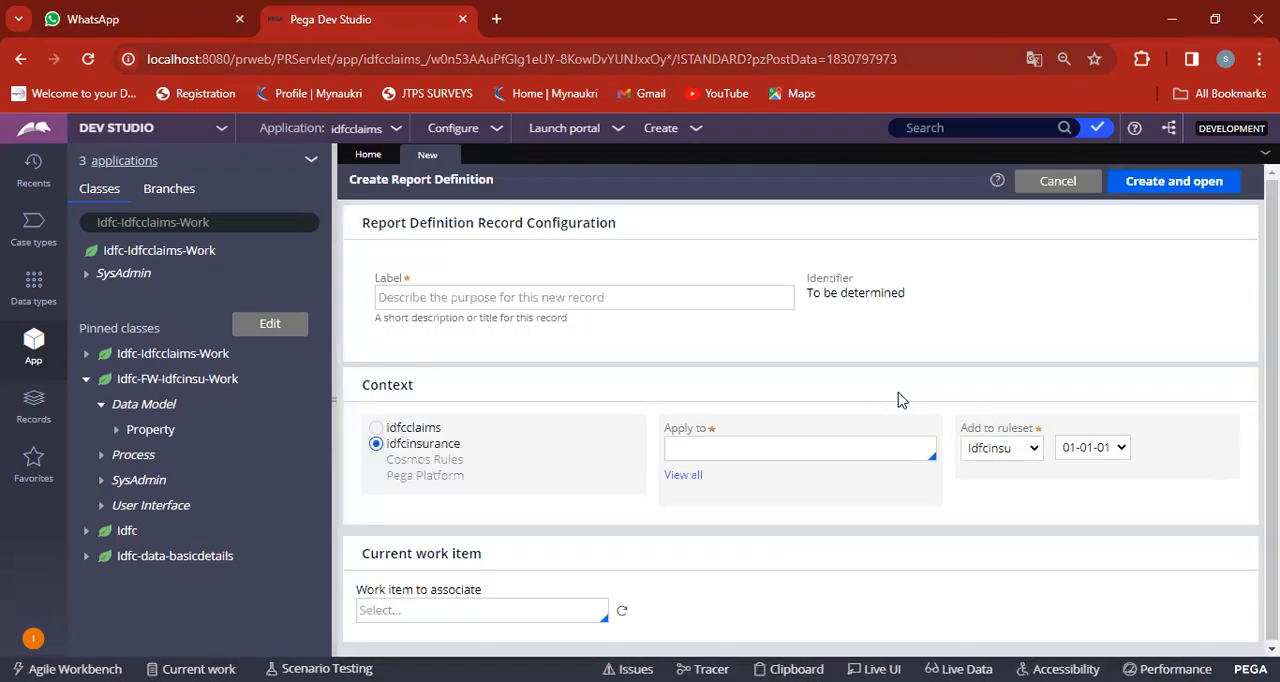
{"action": "left_click", "coordinate": [674, 293]}
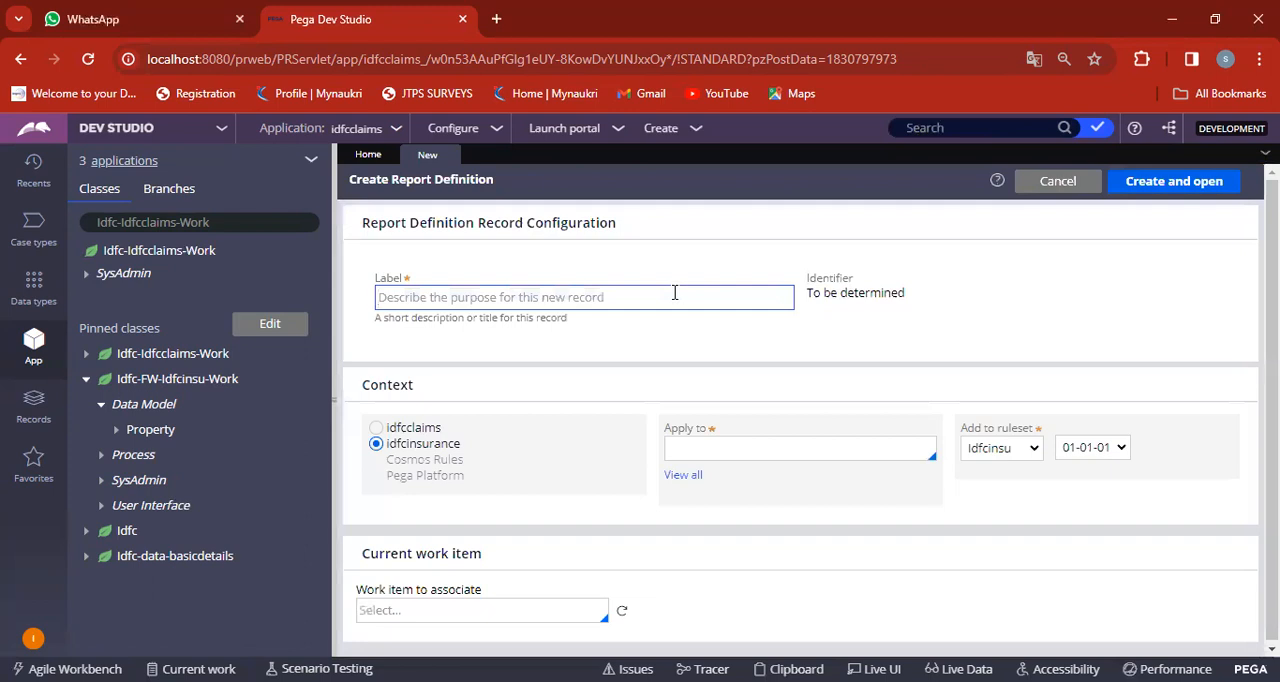
{"action": "type", "text": "p"}
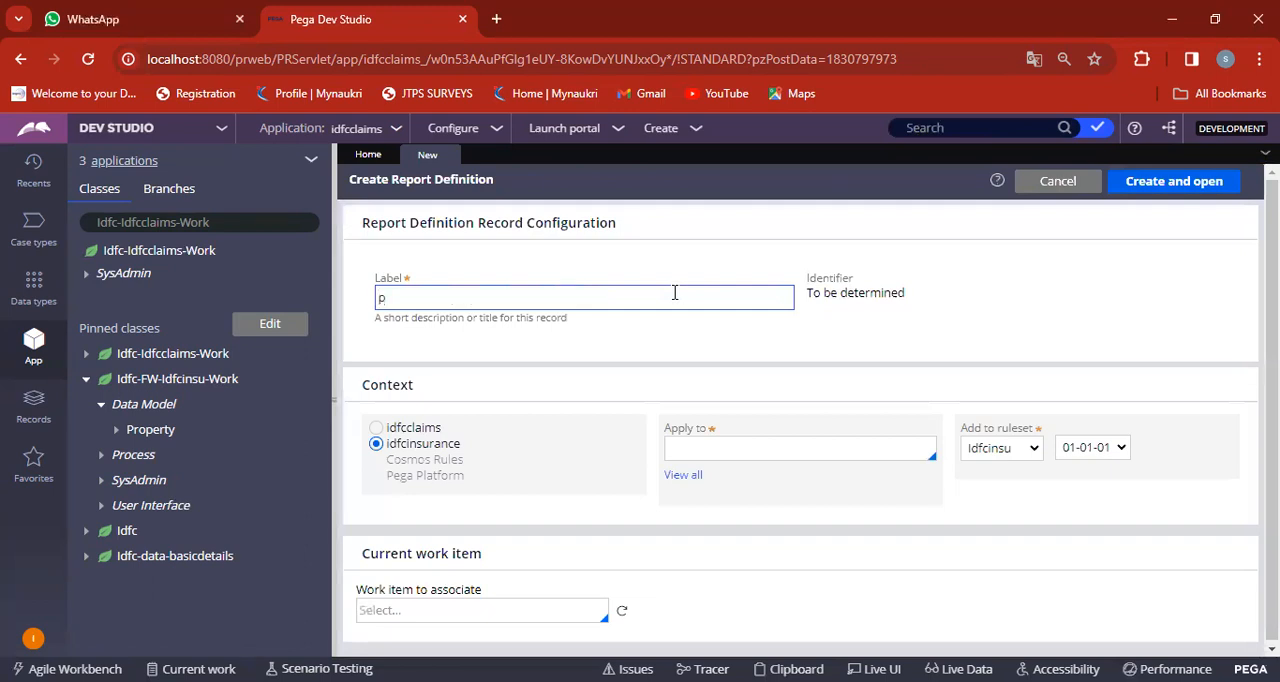
{"action": "key", "text": "BackSpace"}
{"action": "type", "text": "Pull"}
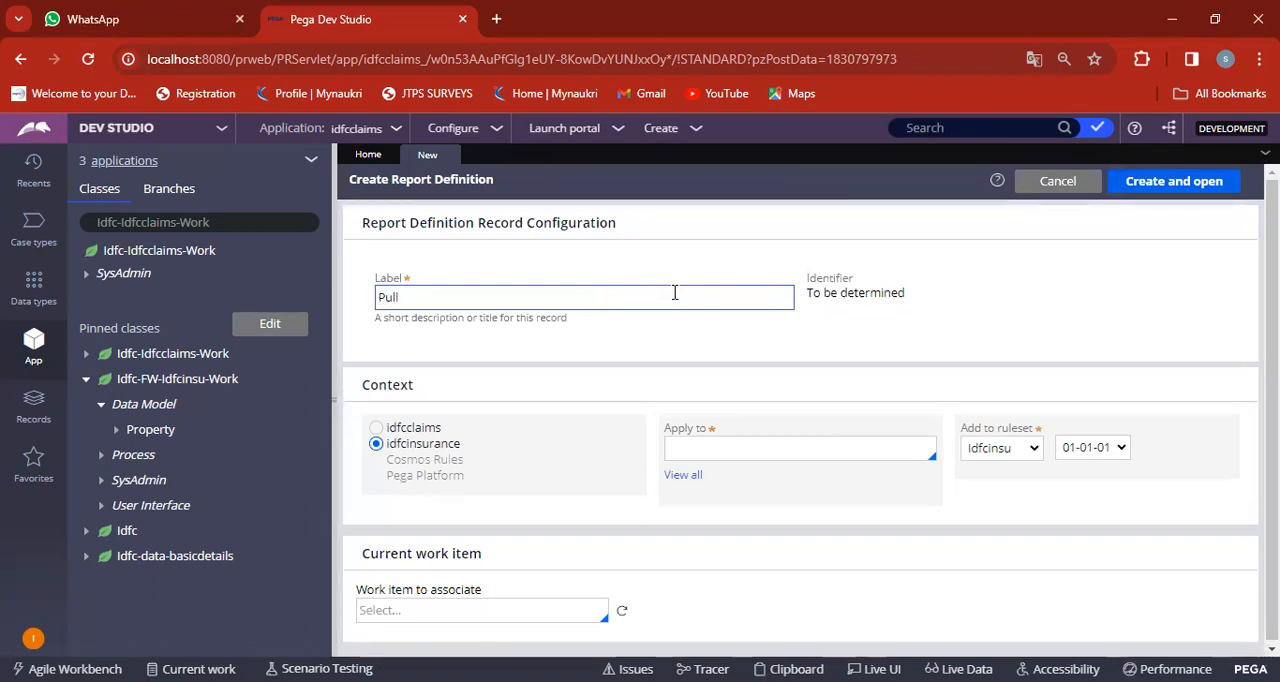
{"action": "type", "text": " C"}
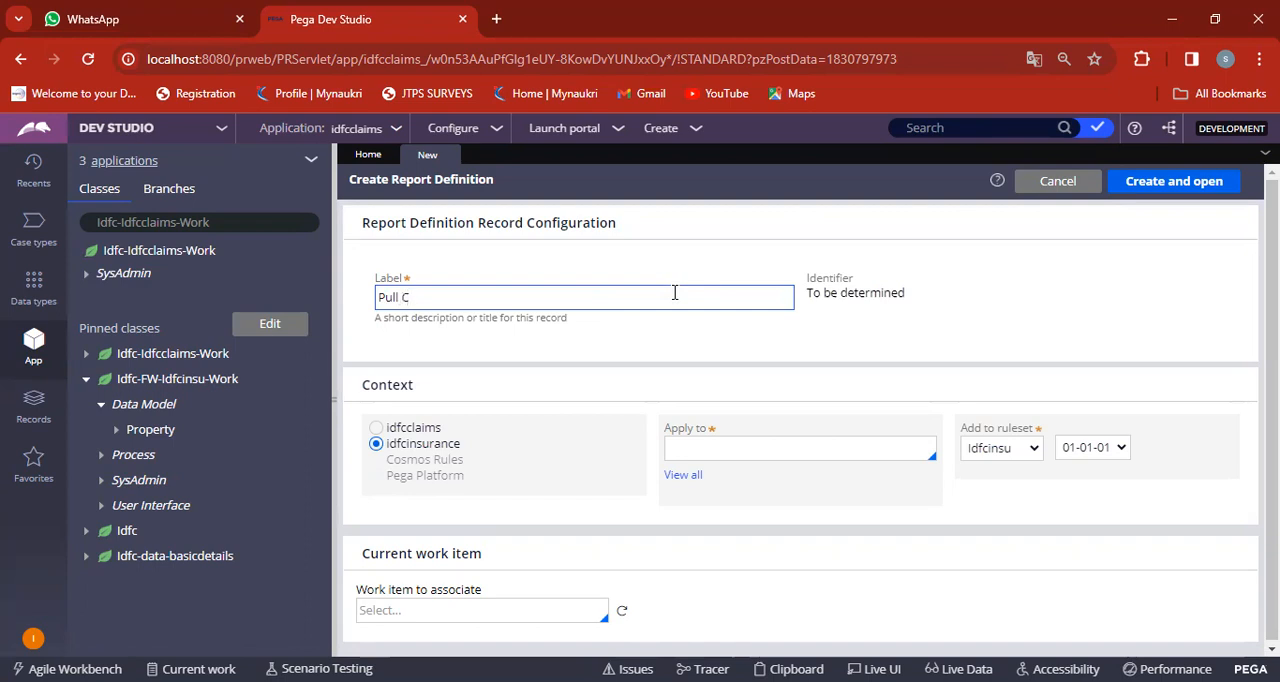
{"action": "type", "text": "ountry RD"}
Apply the report definition to the Idfc-Data-Country class, then create and open it.
{"action": "left_click", "coordinate": [708, 458]}
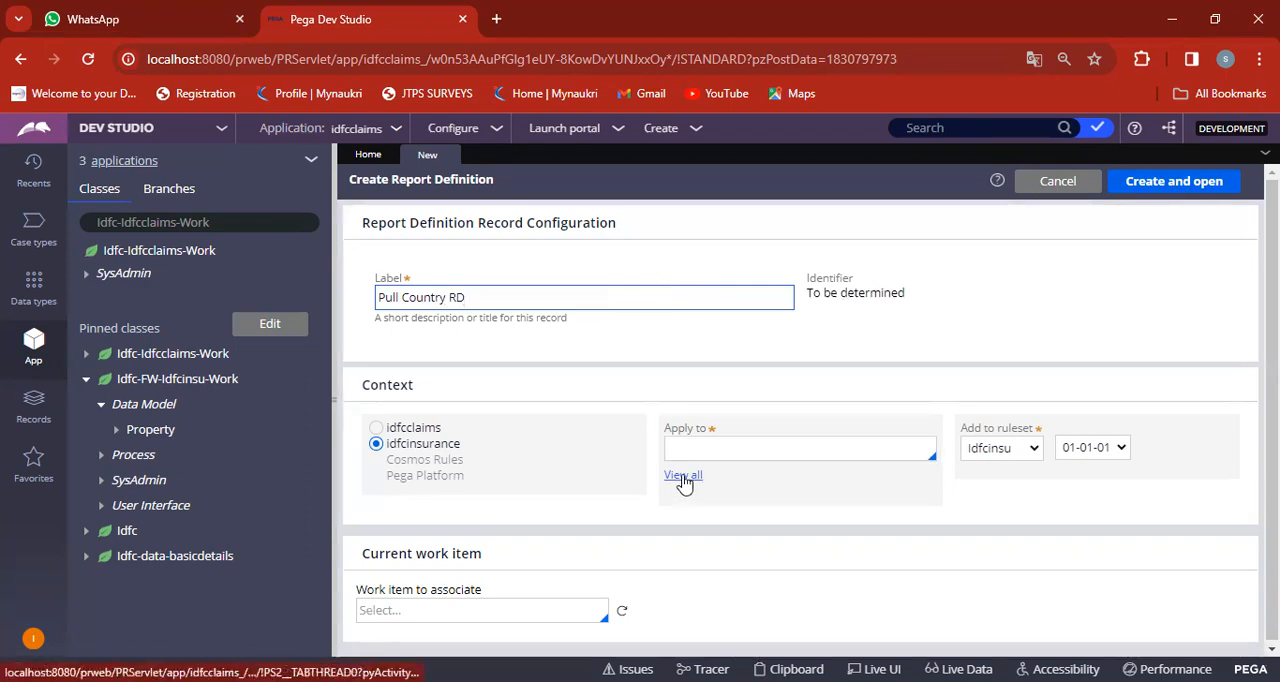
{"action": "left_click", "coordinate": [684, 477]}
{"action": "type", "text": "IDFC"}
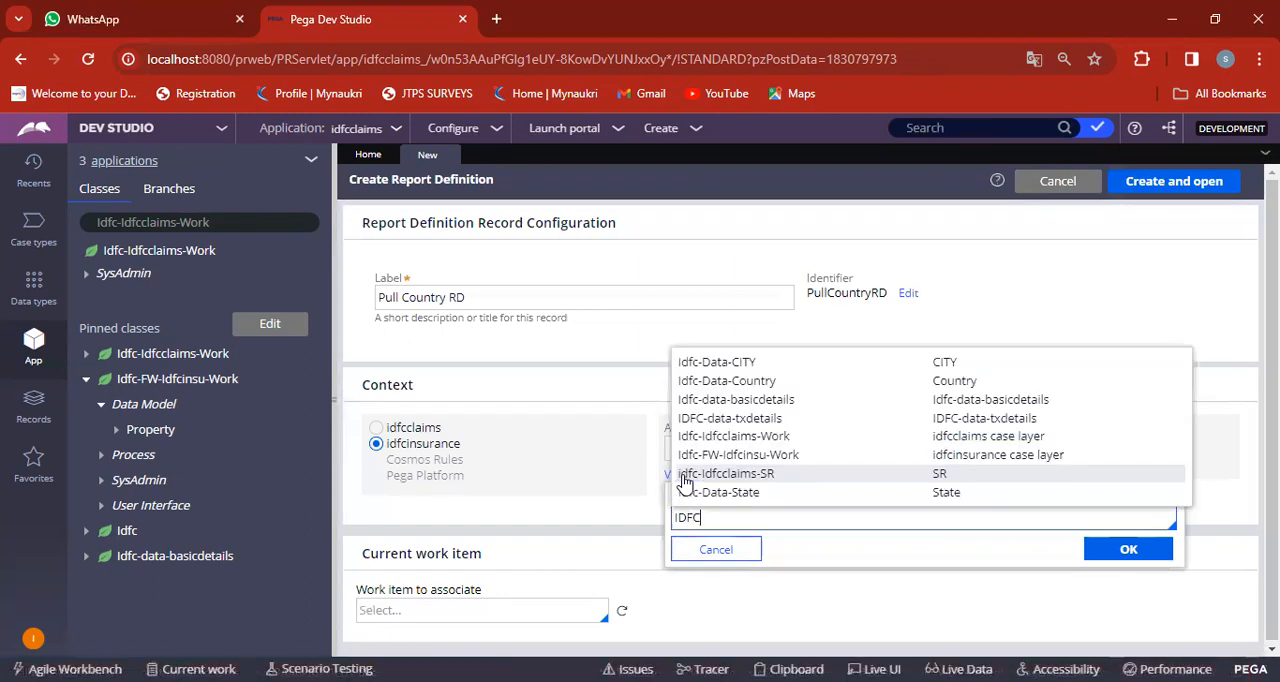
{"action": "left_click", "coordinate": [763, 384]}
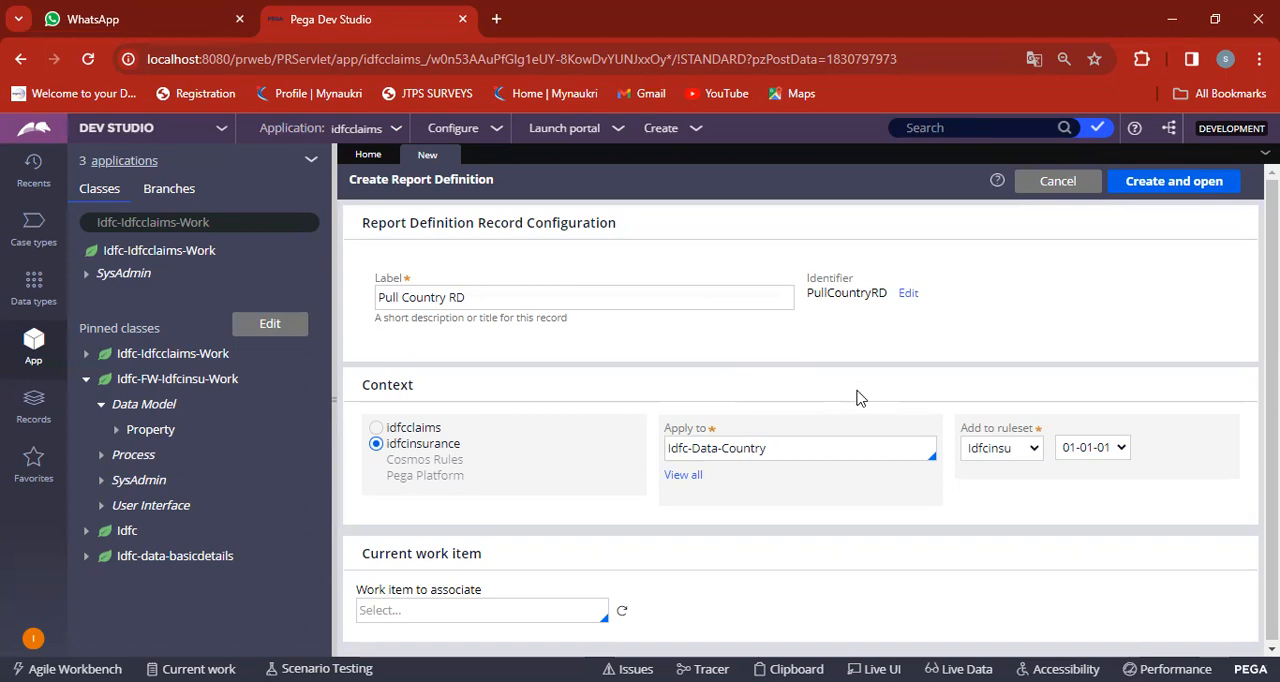
{"action": "left_click", "coordinate": [1188, 190]}
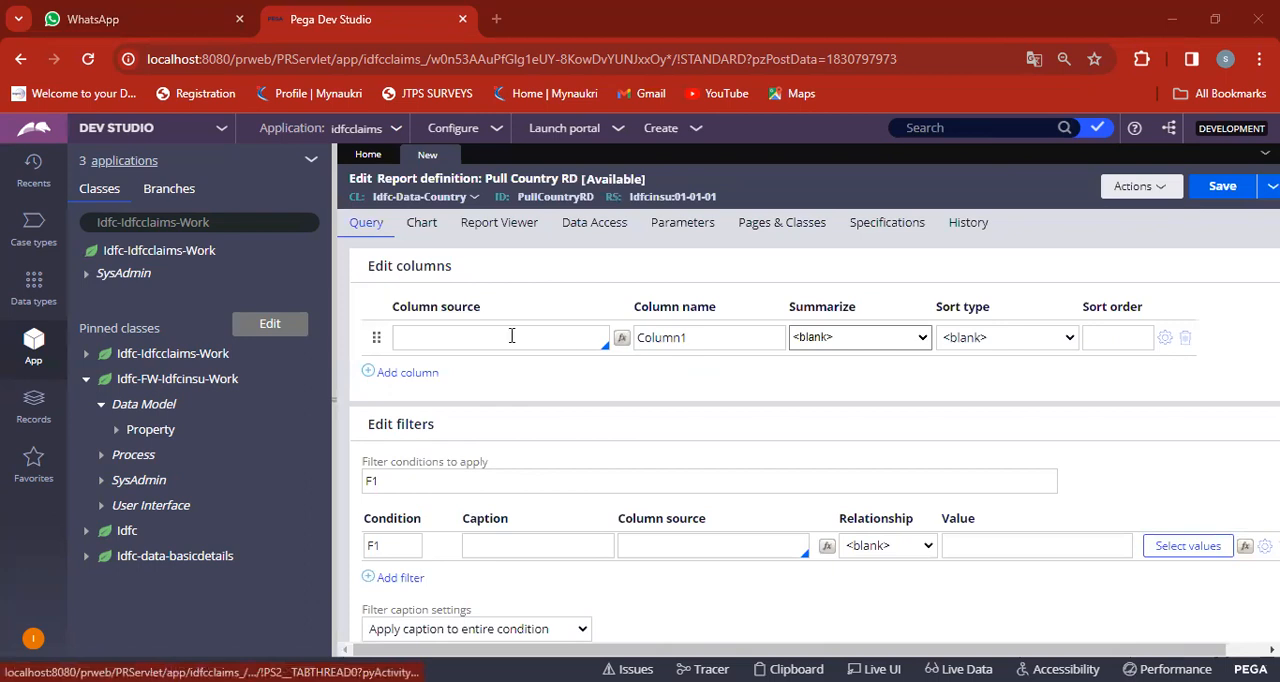
Set the source of the report's first column to .CountryID.
{"action": "left_click", "coordinate": [476, 337]}
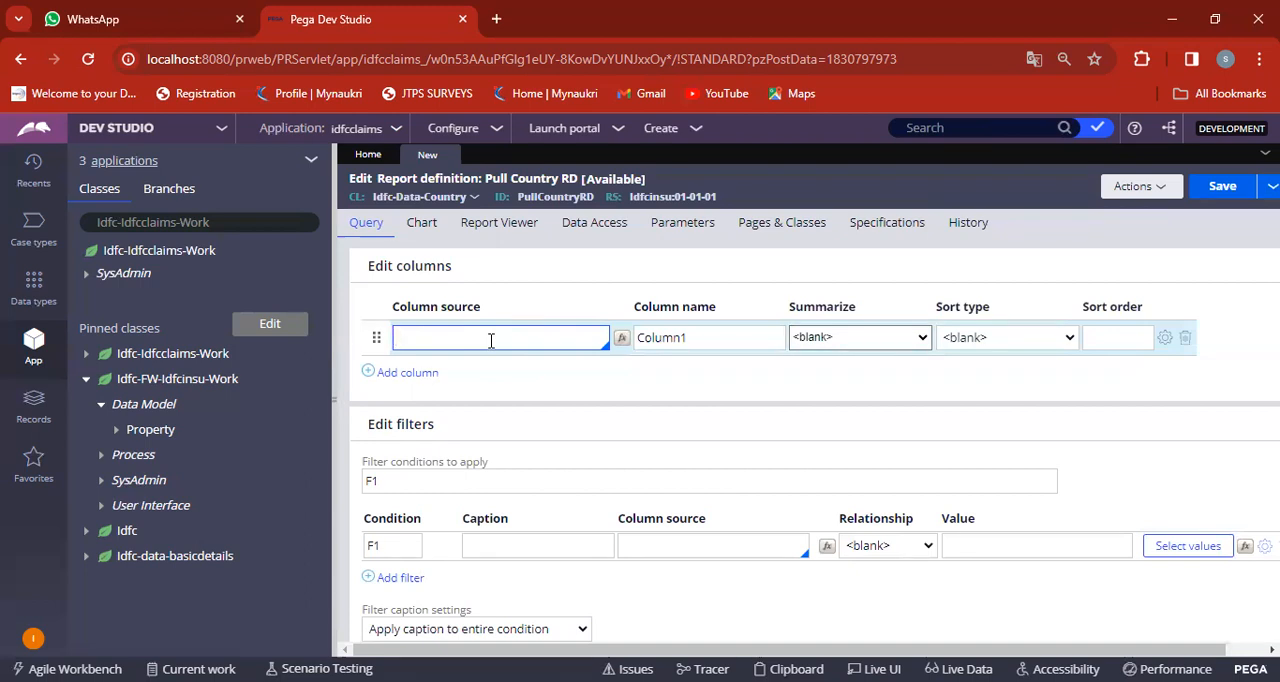
{"action": "type", "text": "."}
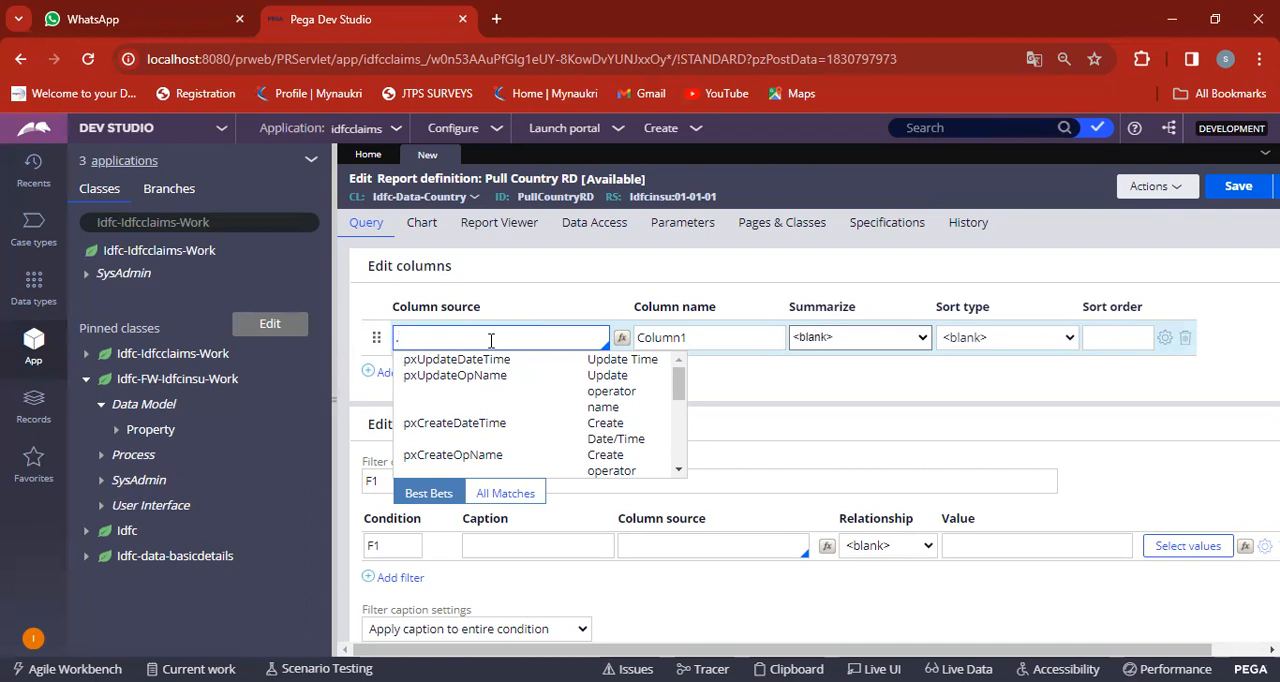
{"action": "type", "text": "c"}
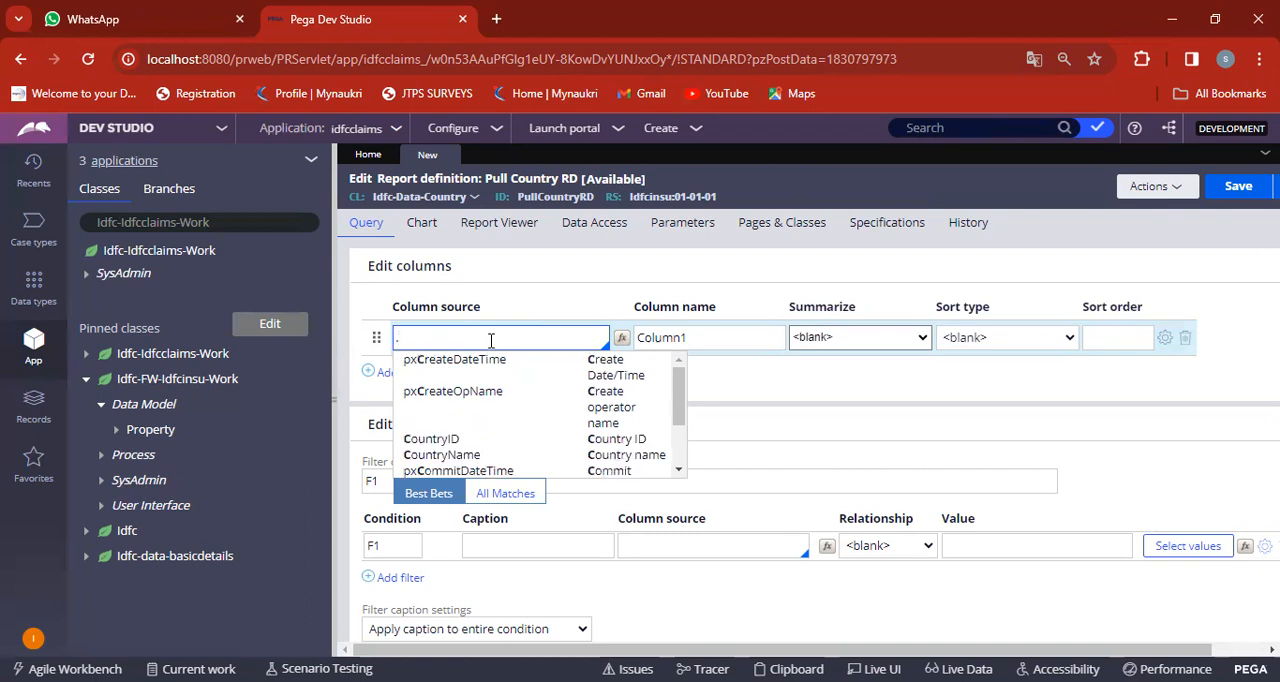
{"action": "type", "text": "CountryID"}
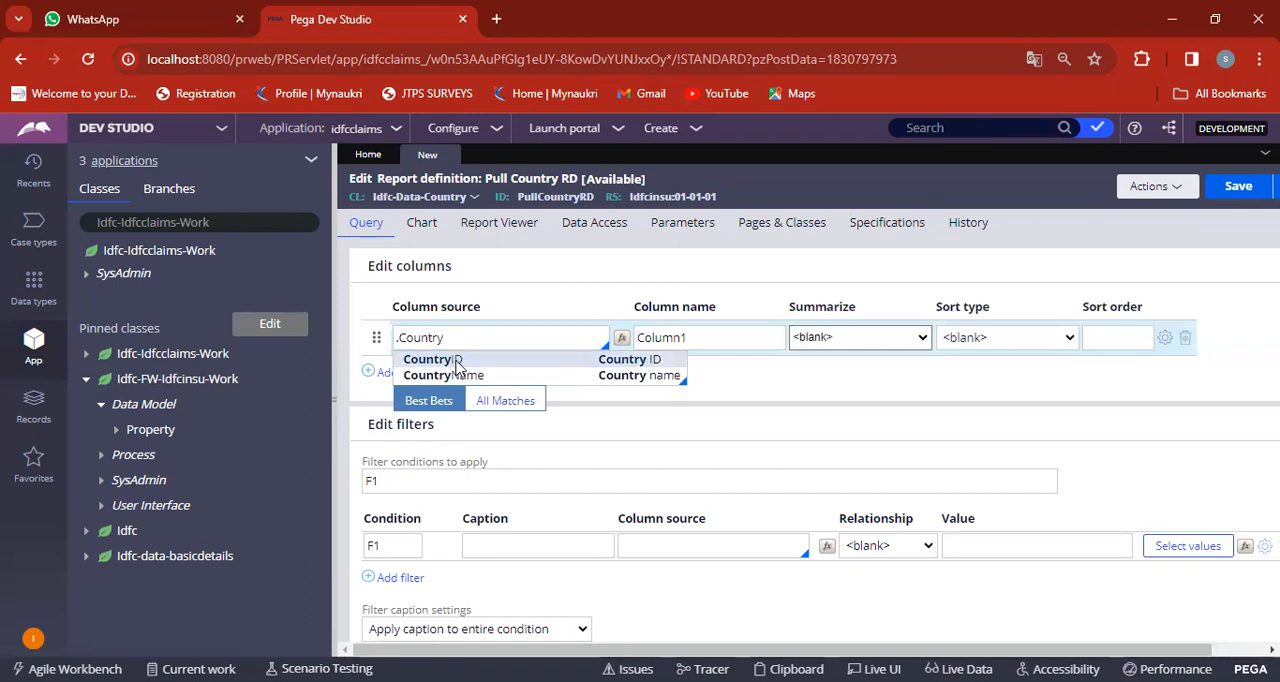
{"action": "left_click", "coordinate": [457, 359]}
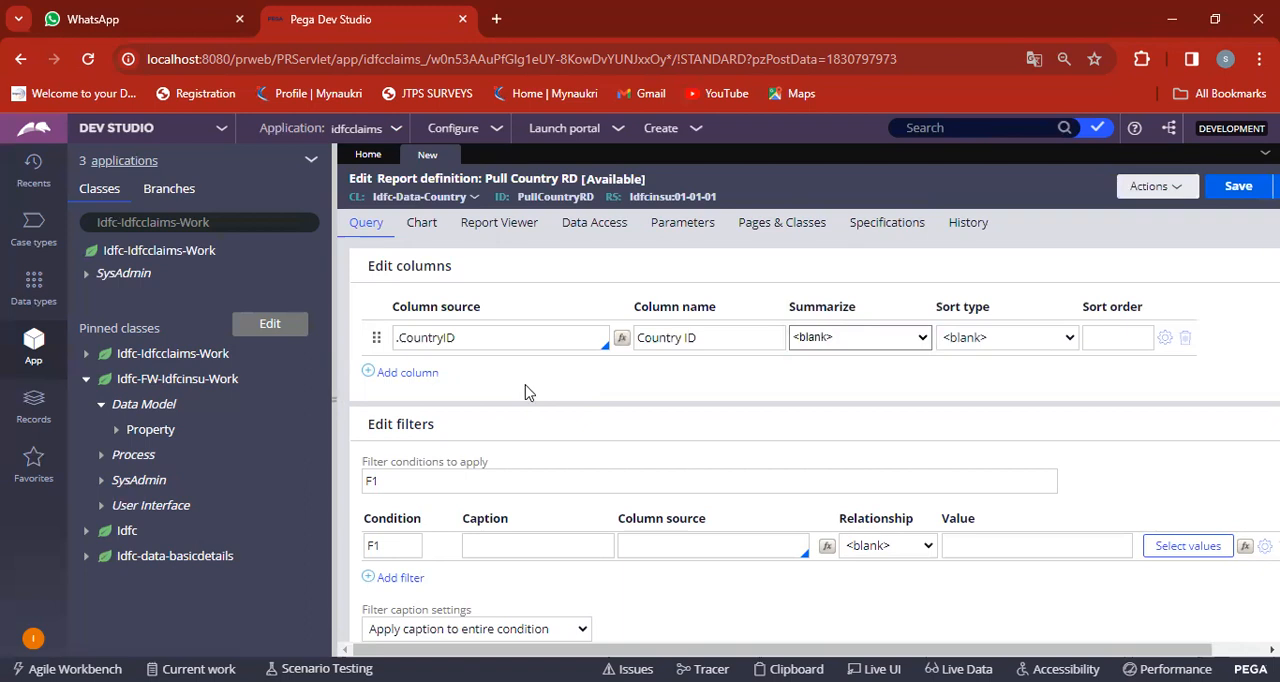
Add a second report column with source .CountryName and set its sort type to Highest to Lowest.
{"action": "left_click", "coordinate": [372, 375]}
{"action": "left_click", "coordinate": [428, 377]}
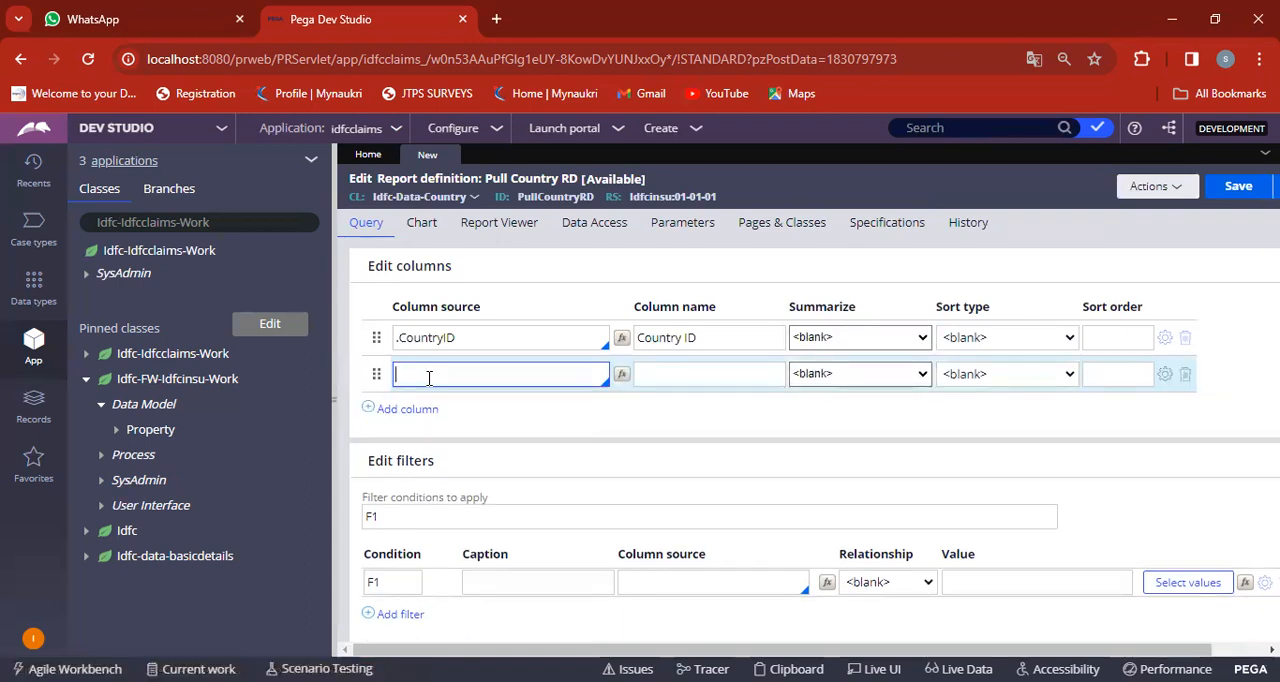
{"action": "type", "text": "."}
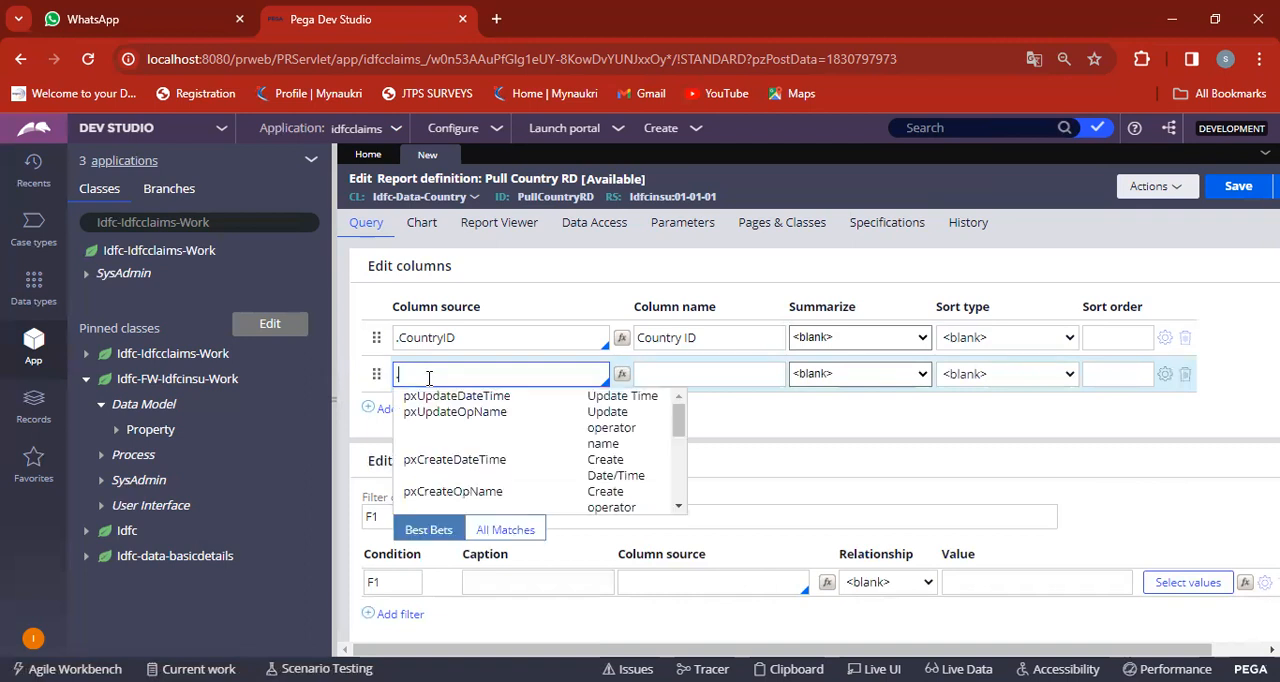
{"action": "type", "text": "co"}
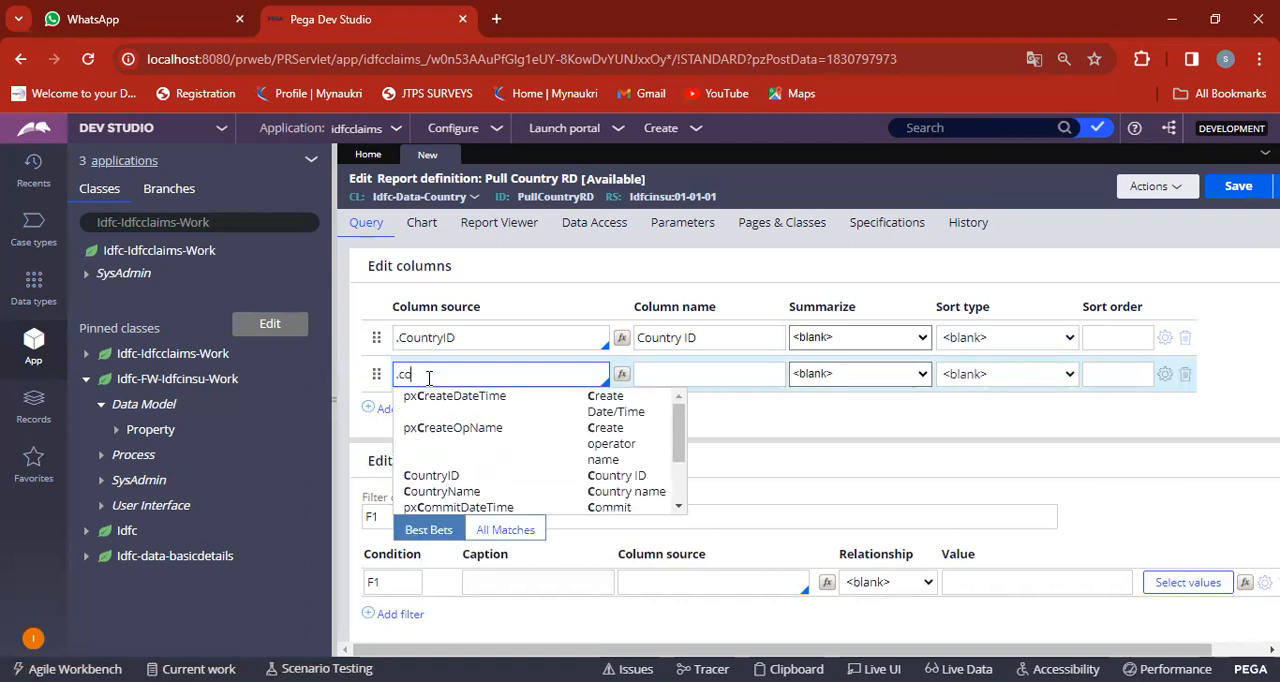
{"action": "type", "text": "untry"}
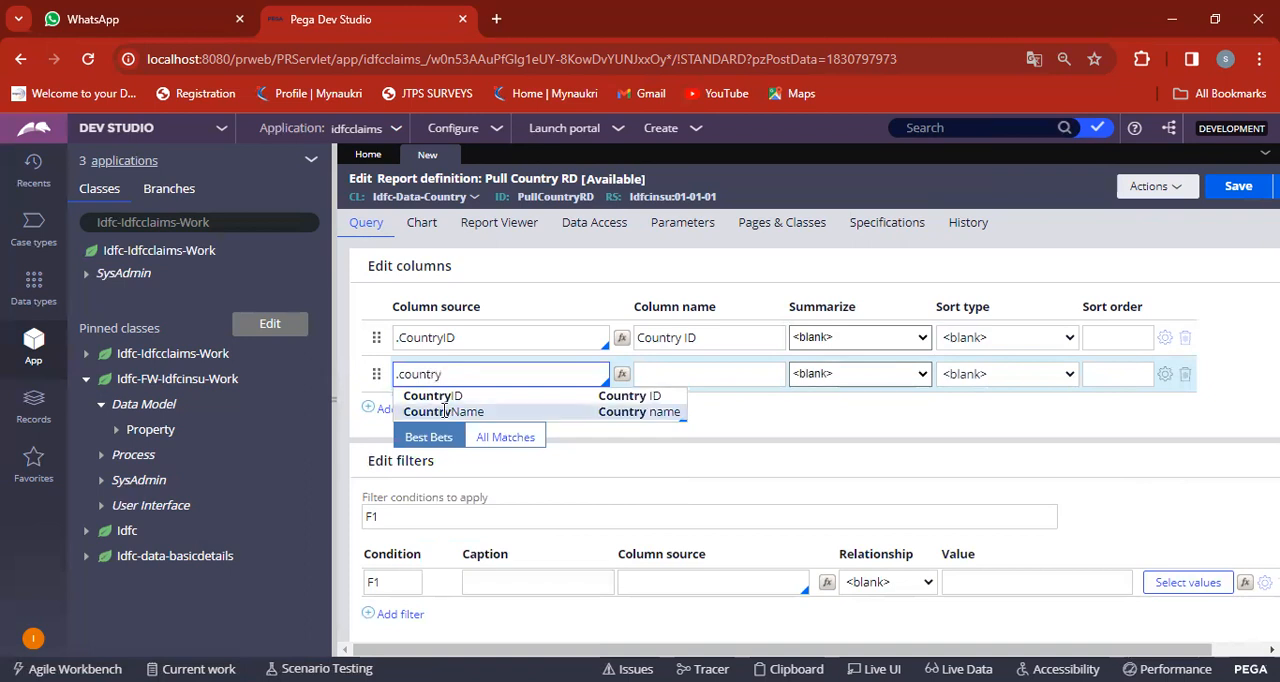
{"action": "left_click", "coordinate": [442, 411]}
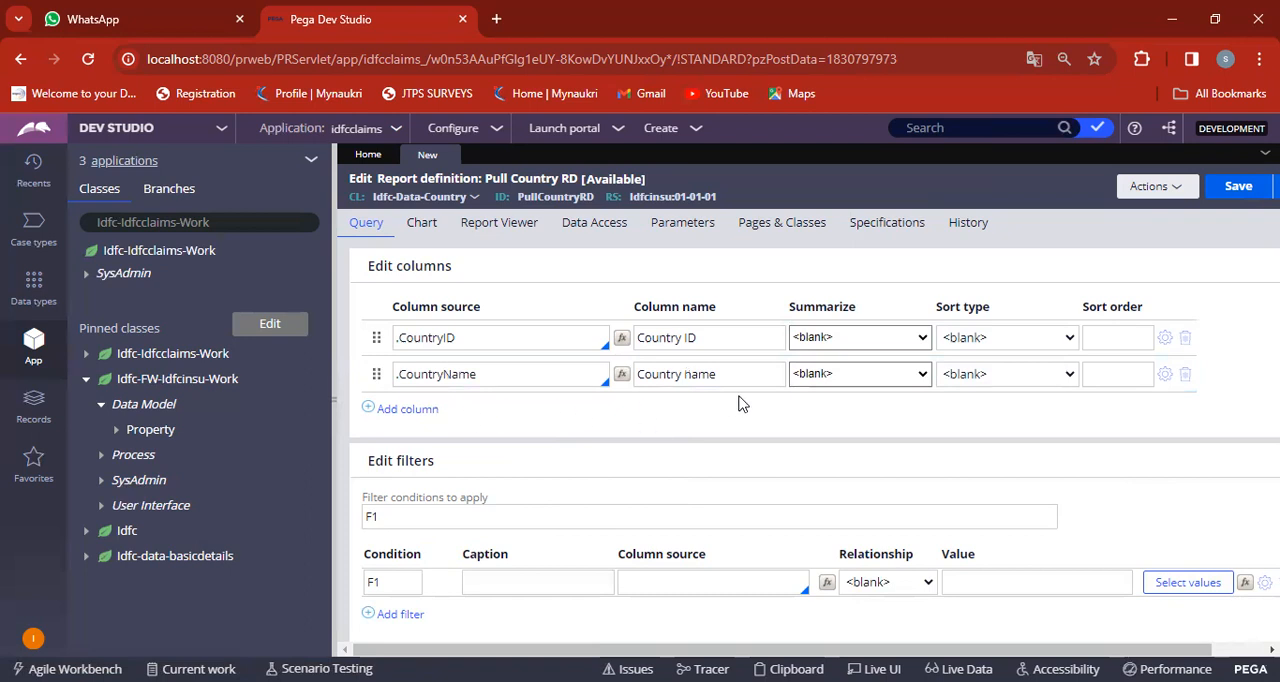
{"action": "left_click", "coordinate": [1030, 380]}
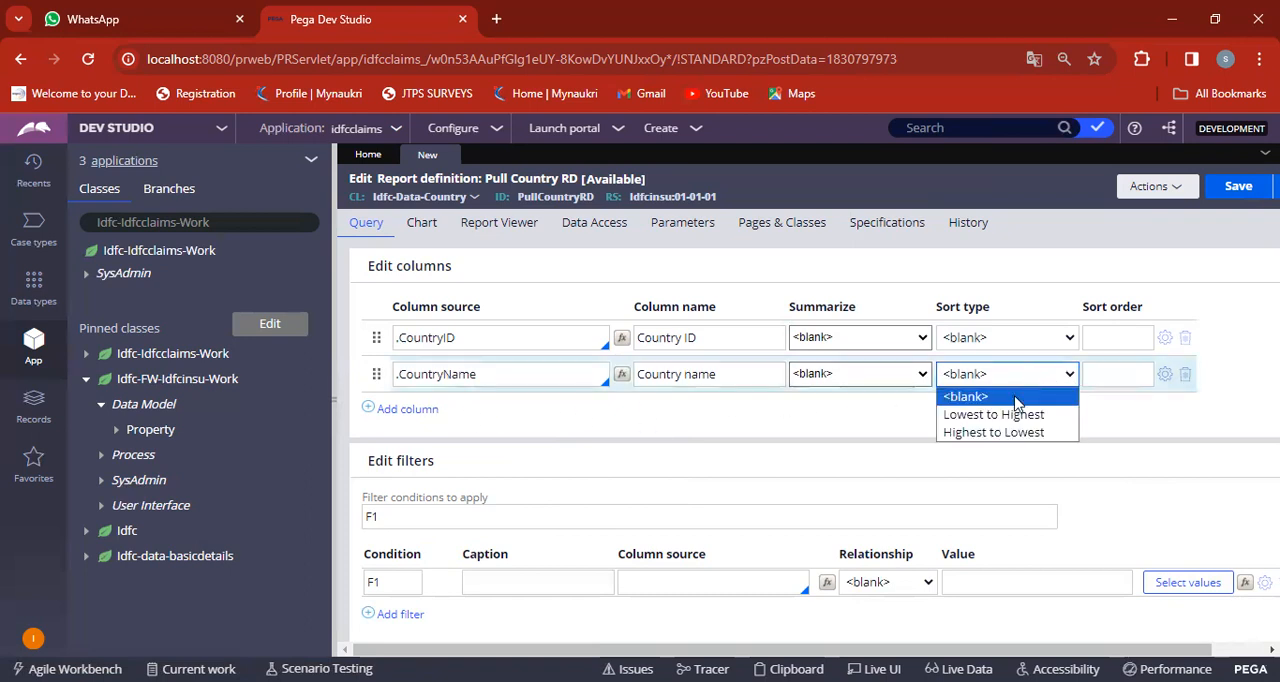
{"action": "left_click", "coordinate": [1012, 436]}
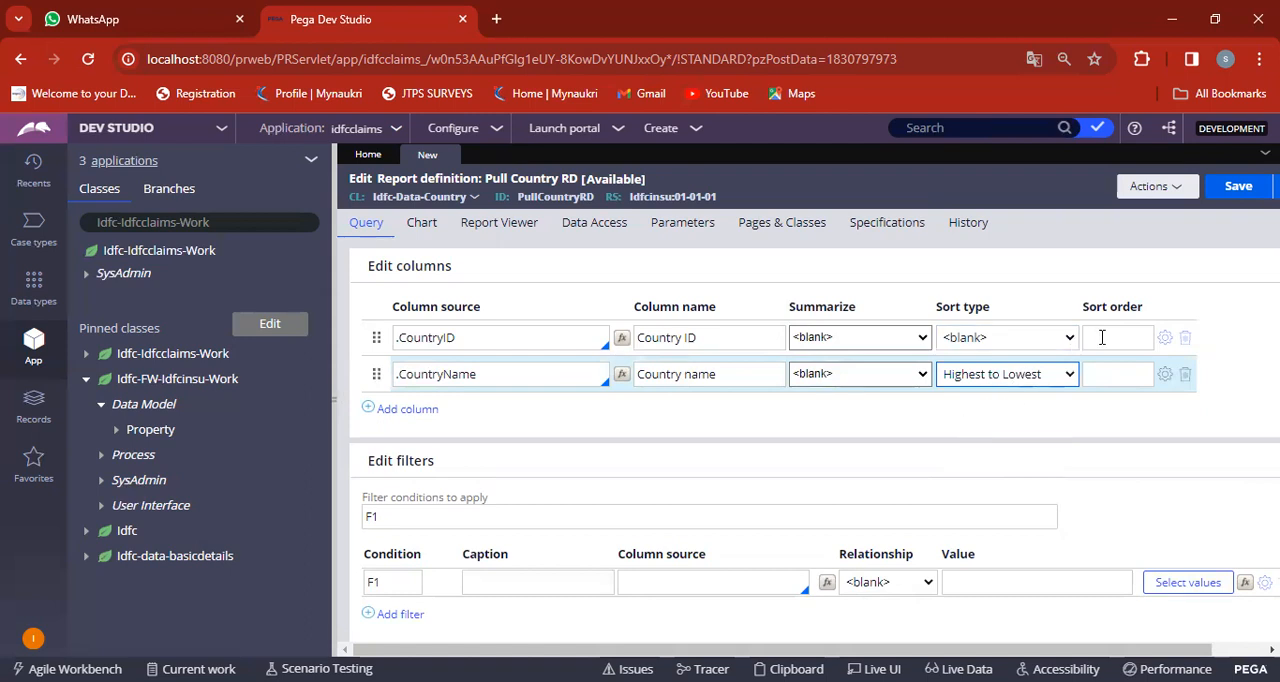
Save the Pull Country RD report definition and run it.
{"action": "left_click", "coordinate": [1238, 188]}
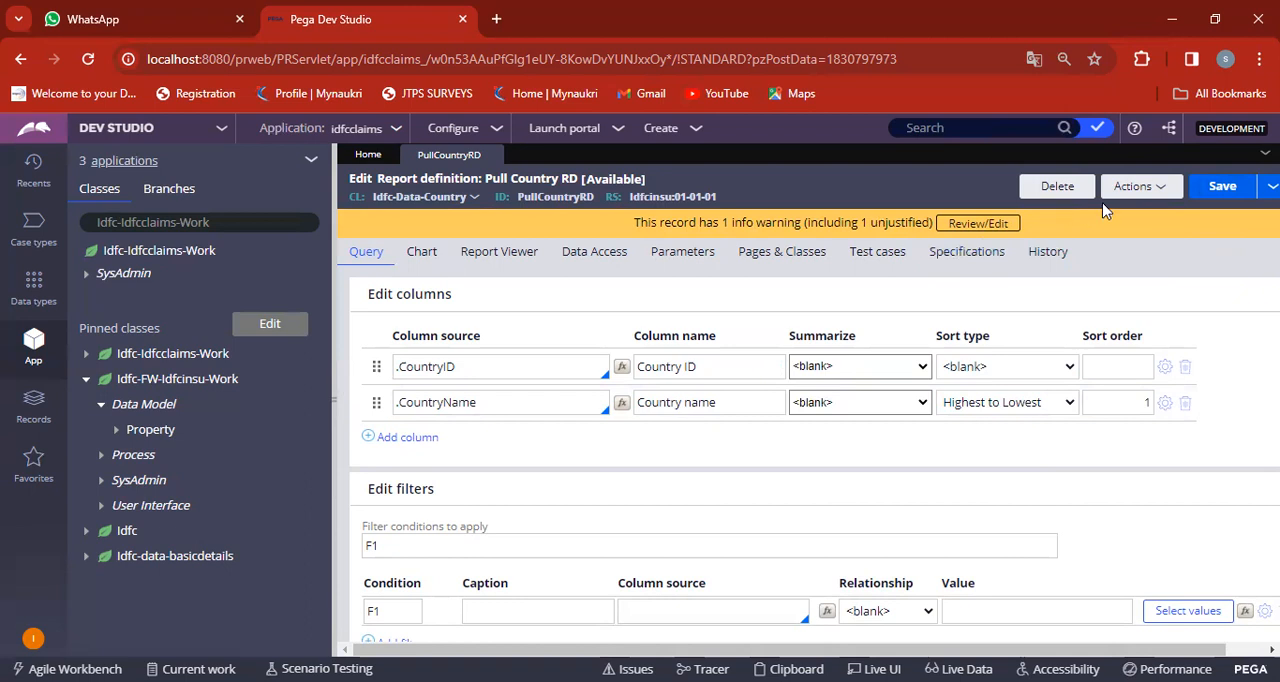
{"action": "left_click", "coordinate": [1147, 196]}
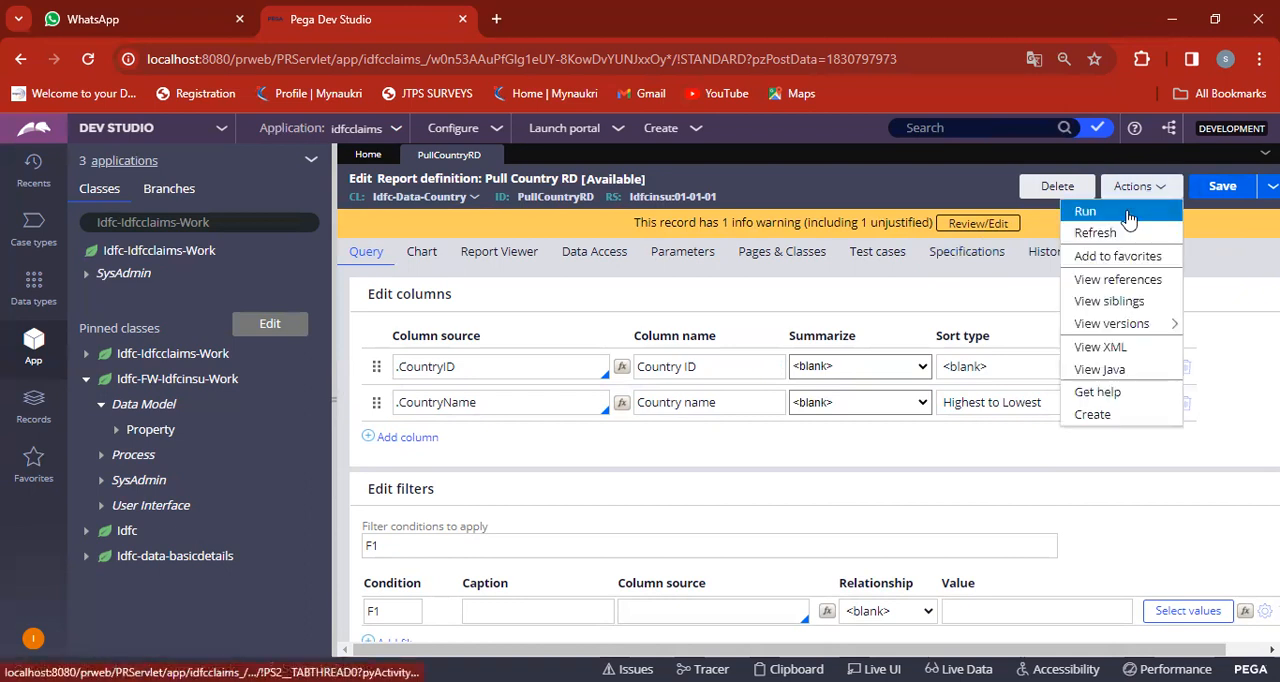
{"action": "left_click", "coordinate": [1127, 214]}
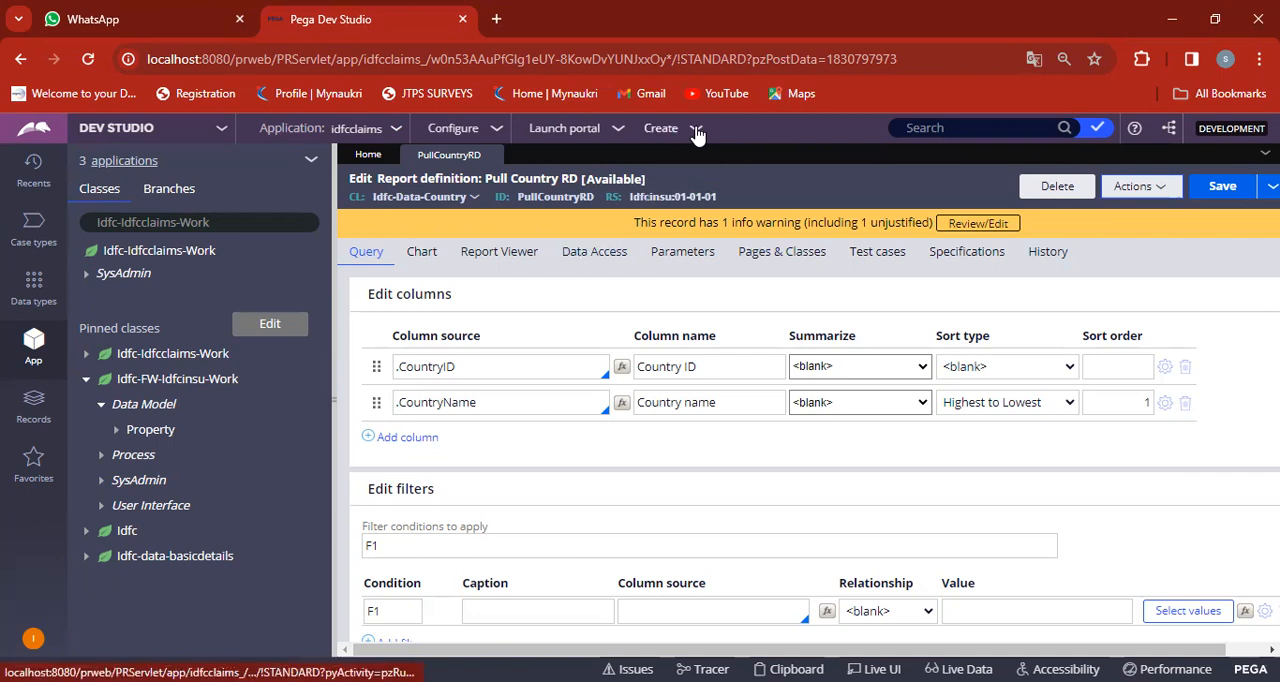
Create a new idfcinsurance case and submit the customer details with only the customer's first and last name filled in.
{"action": "left_click", "coordinate": [697, 135]}
{"action": "left_click", "coordinate": [905, 147]}
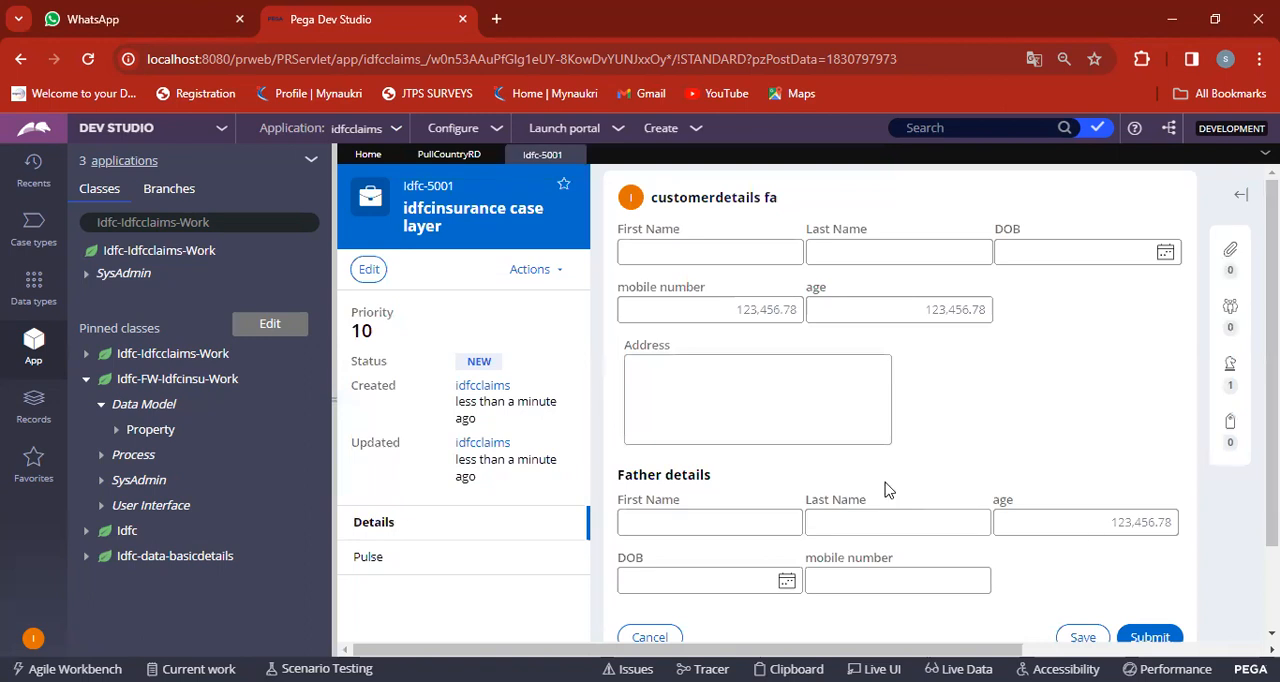
{"action": "left_click", "coordinate": [731, 254]}
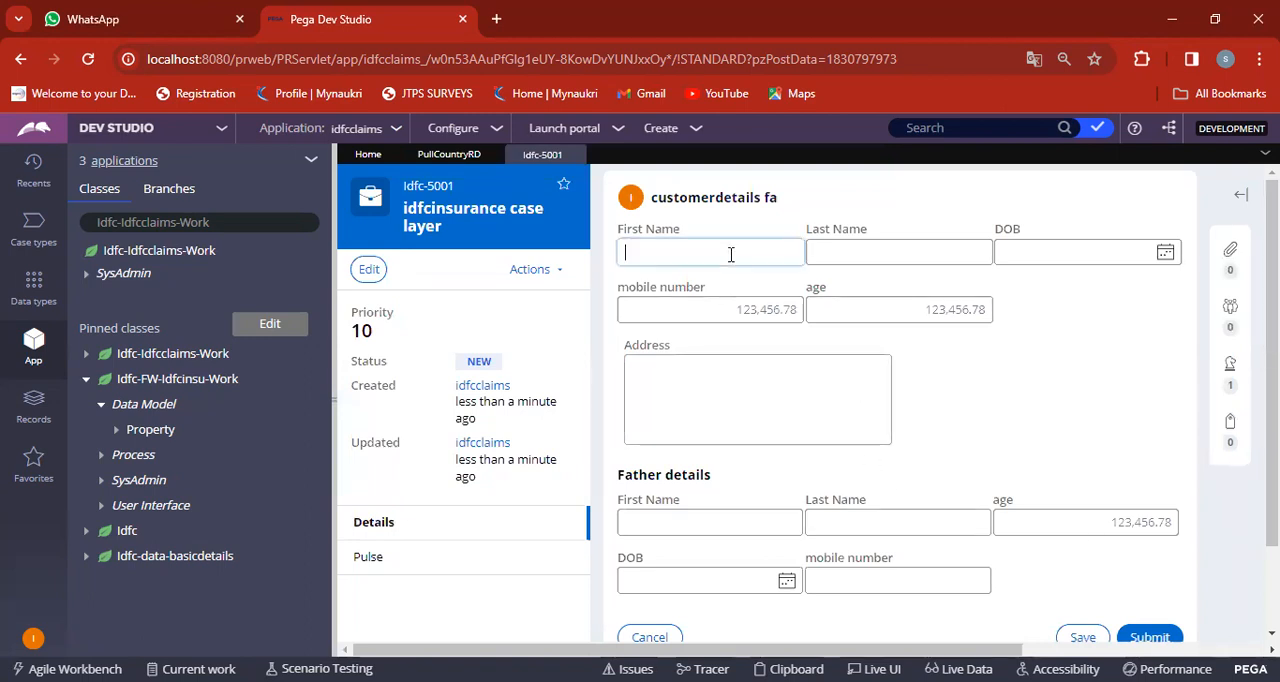
{"action": "left_click", "coordinate": [867, 249]}
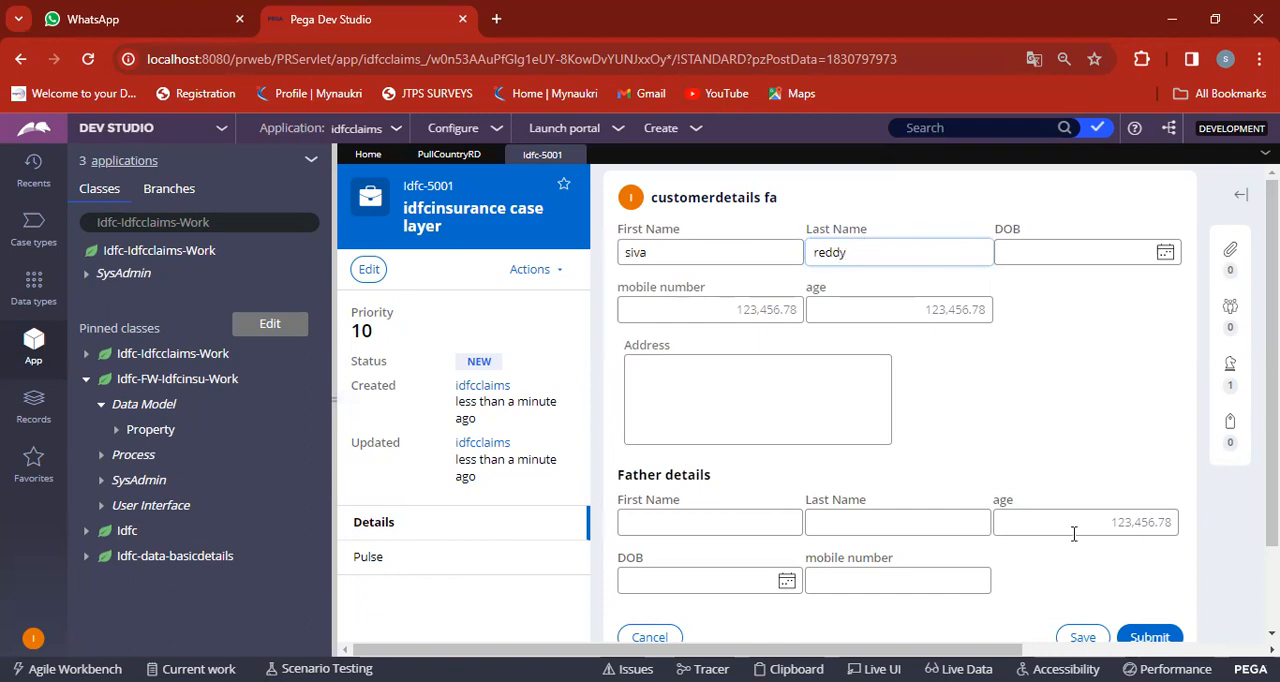
{"action": "left_click", "coordinate": [1150, 637]}
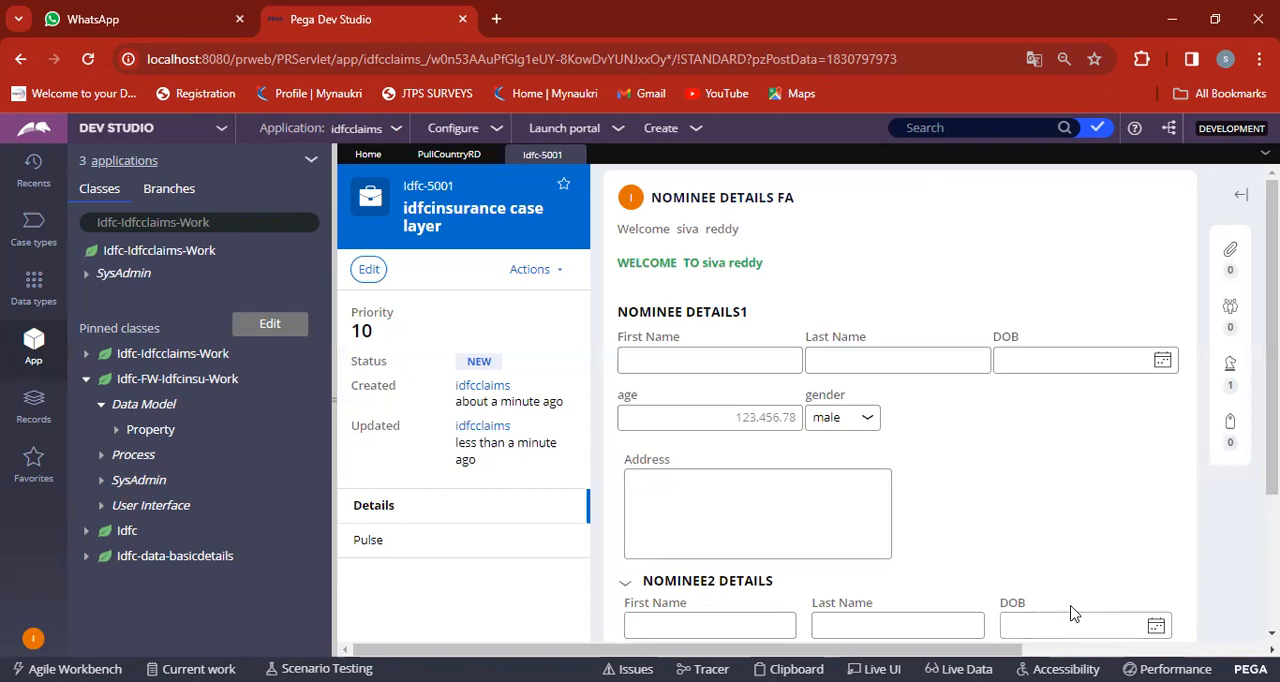
Submit the nominee details form blank and answer Yes to whether the customer has a bank account.
{"action": "scroll", "coordinate": [1123, 534], "scroll_direction": "down", "scroll_amount": 2}
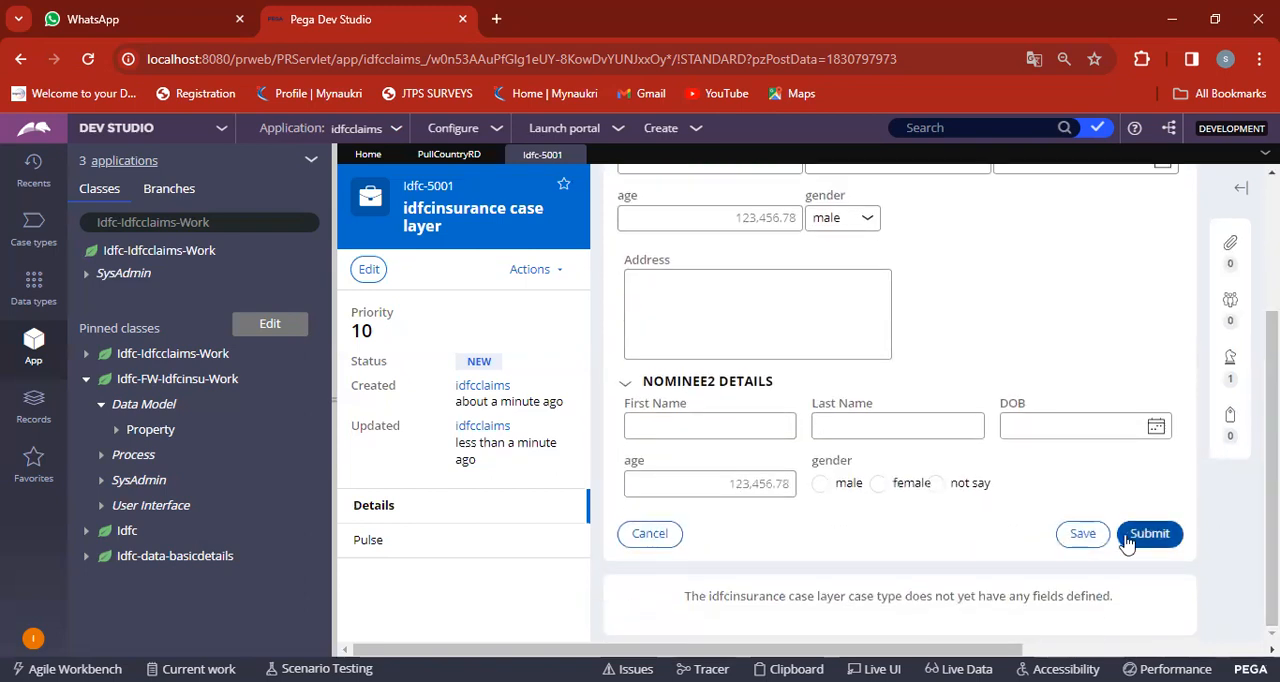
{"action": "left_click", "coordinate": [1150, 533]}
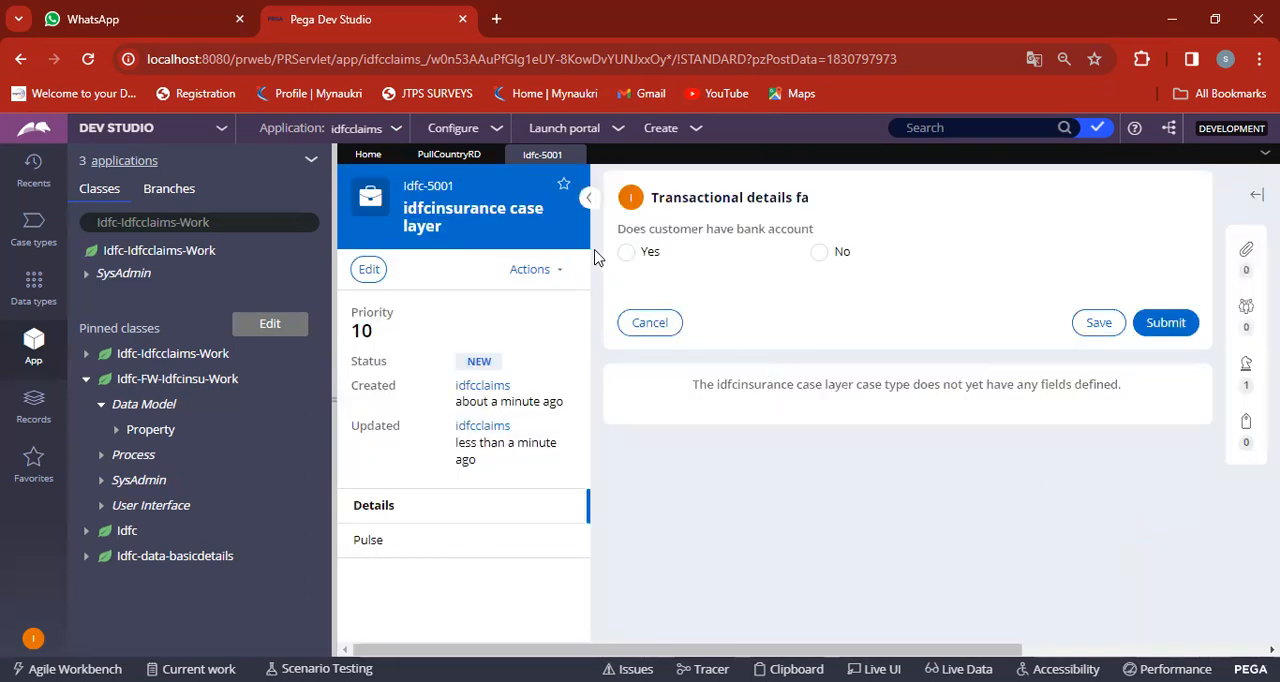
{"action": "left_click", "coordinate": [627, 253]}
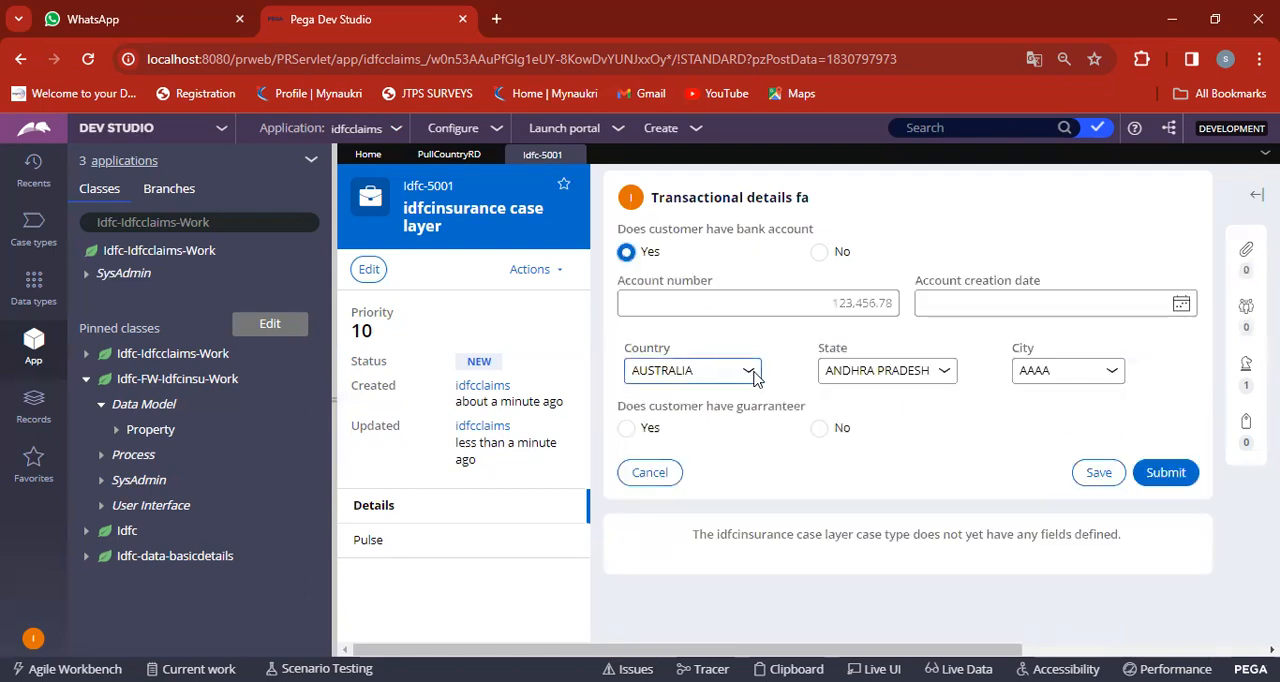
Examine the options offered for Country, State and City in the transactional details form.
{"action": "left_click", "coordinate": [718, 378]}
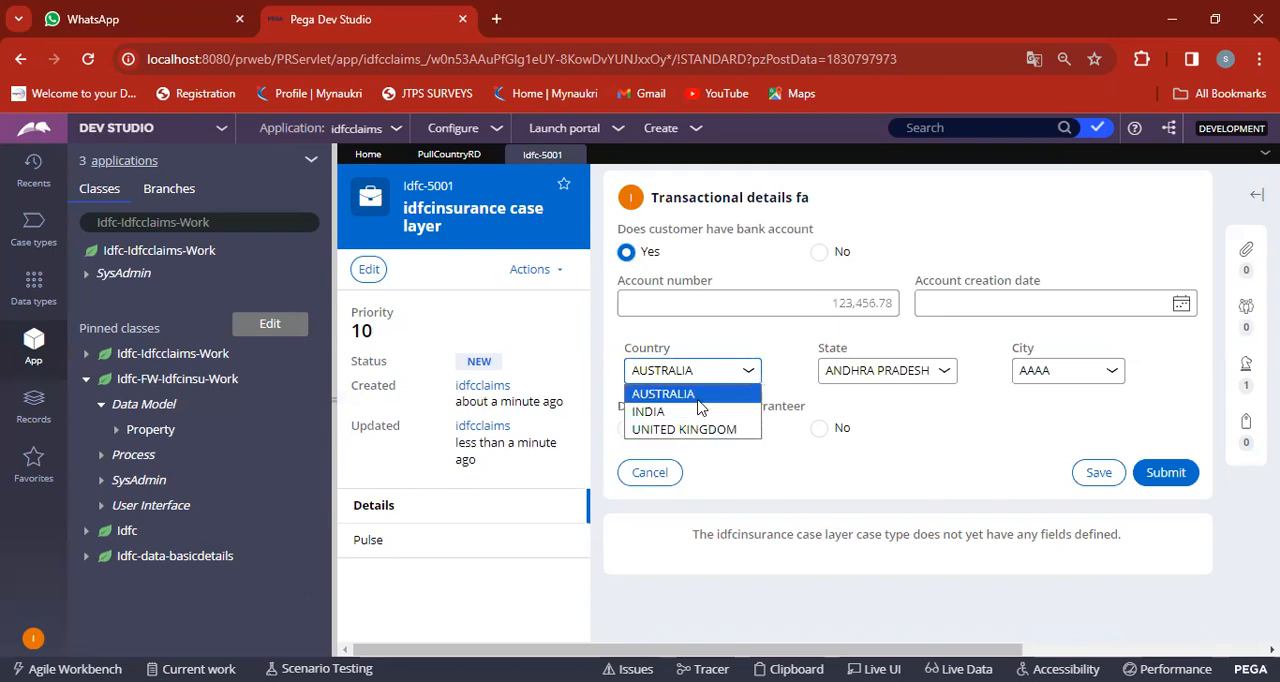
{"action": "left_click", "coordinate": [866, 375]}
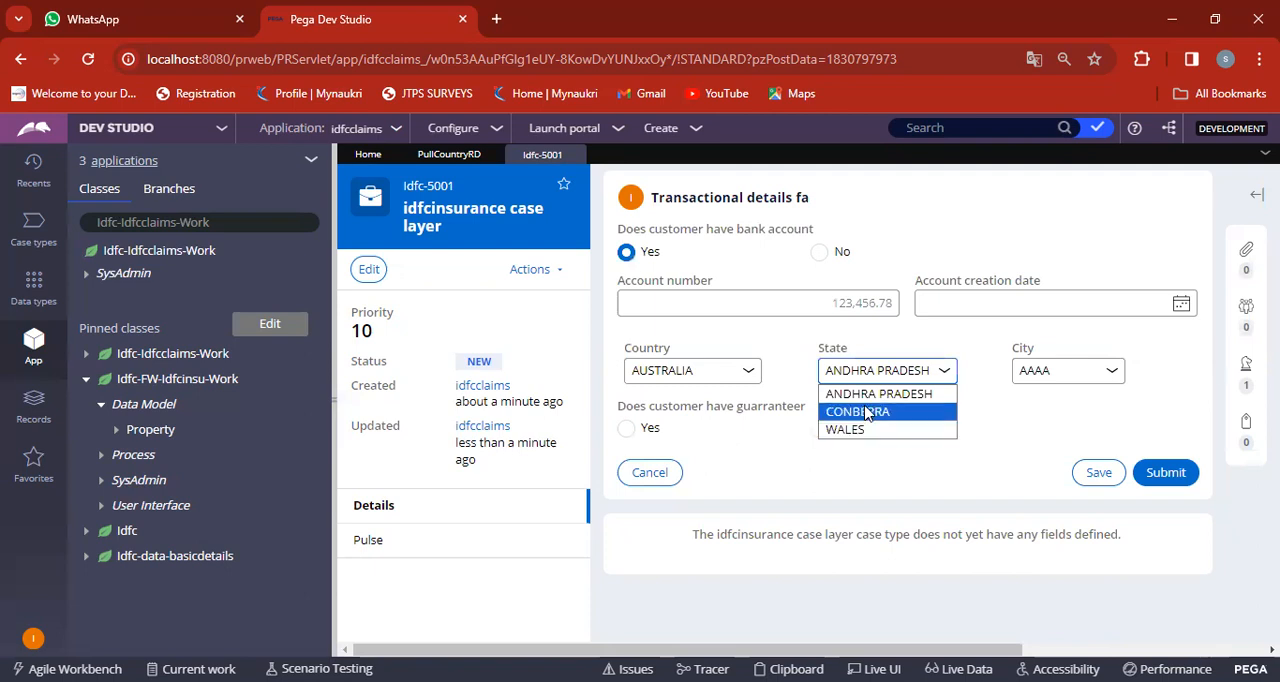
{"action": "left_click", "coordinate": [1060, 372]}
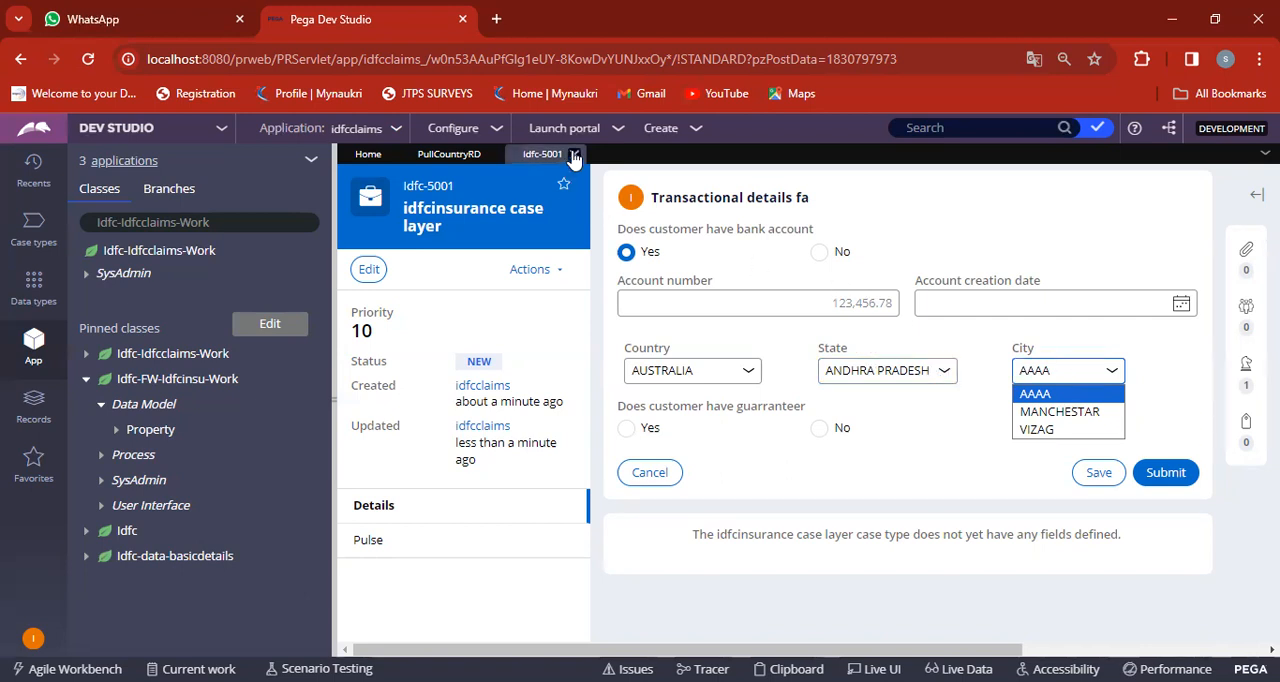
Save the pending changes in the open insurance case and close the case.
{"action": "left_click", "coordinate": [572, 156]}
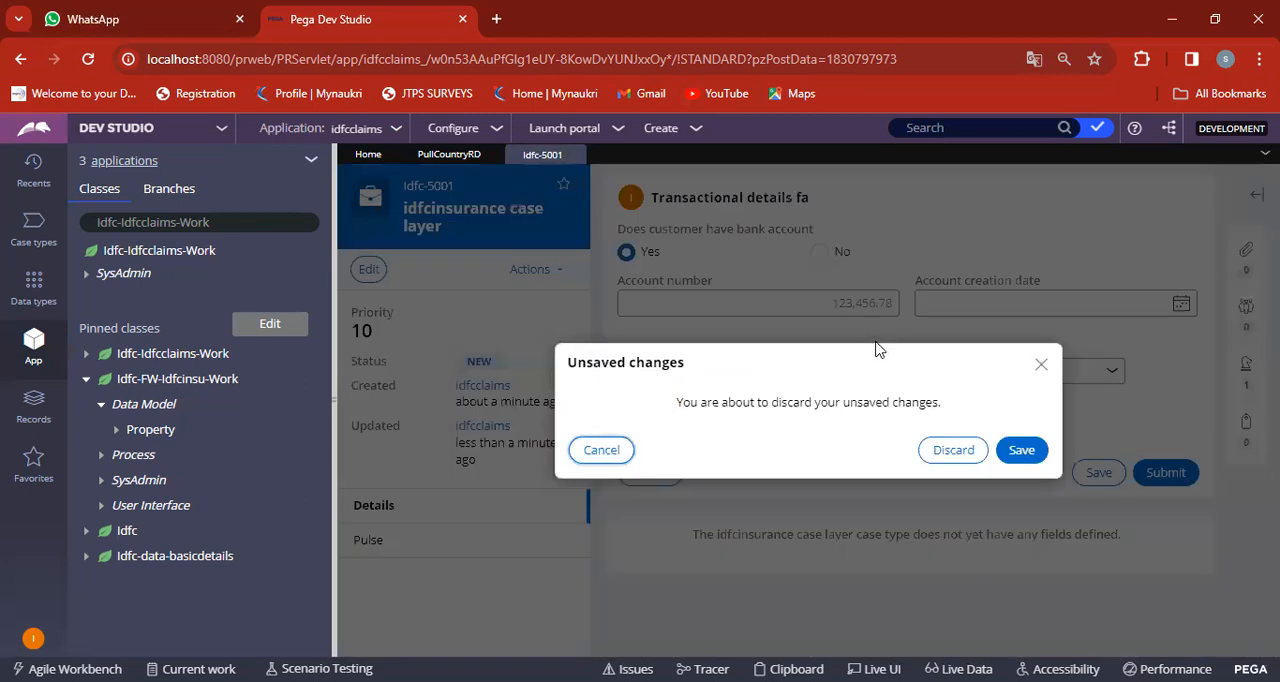
{"action": "left_click", "coordinate": [1022, 451]}
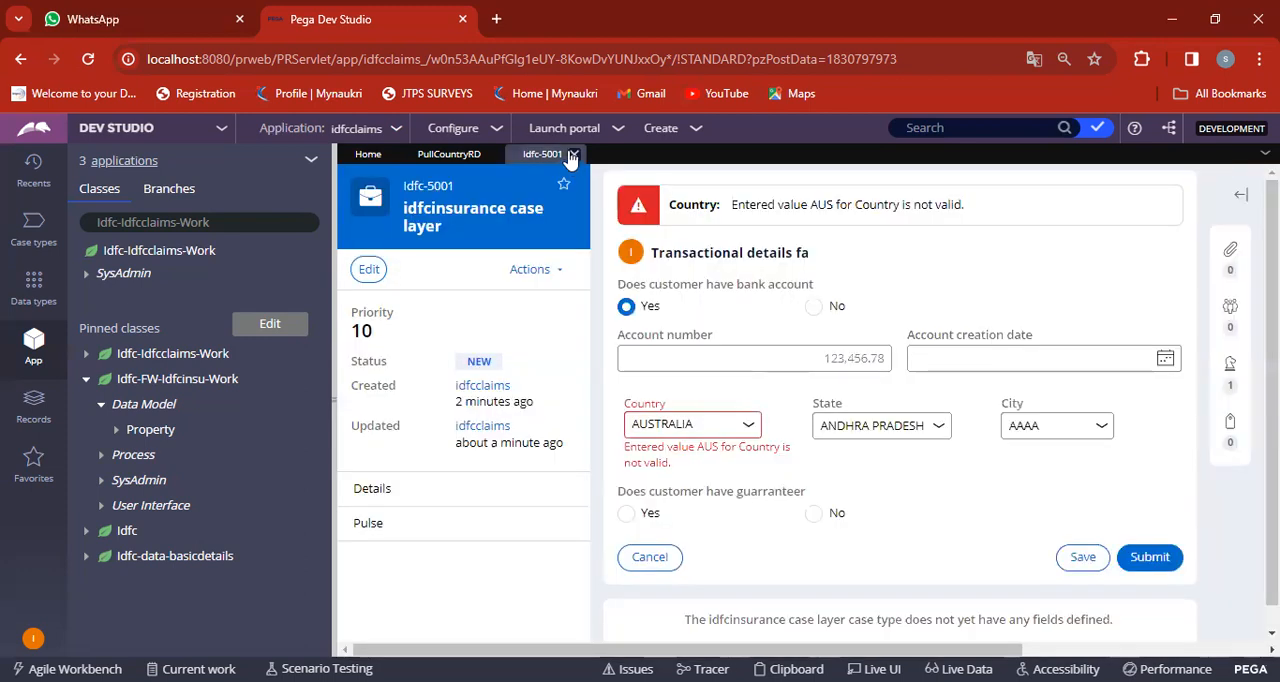
{"action": "left_click", "coordinate": [572, 155]}
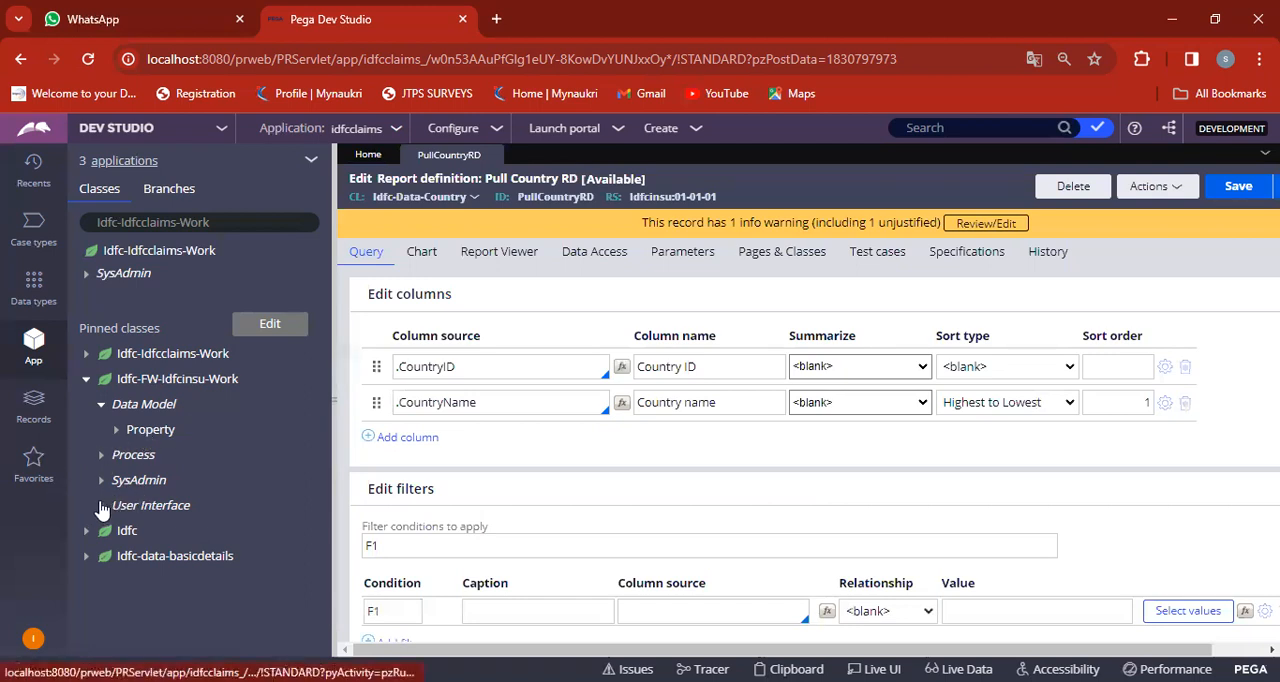
Open the TransactionalDetails section of Idfc-FW-Idfcinsu-Work and view the list source settings of the State dropdown.
{"action": "left_click", "coordinate": [101, 505]}
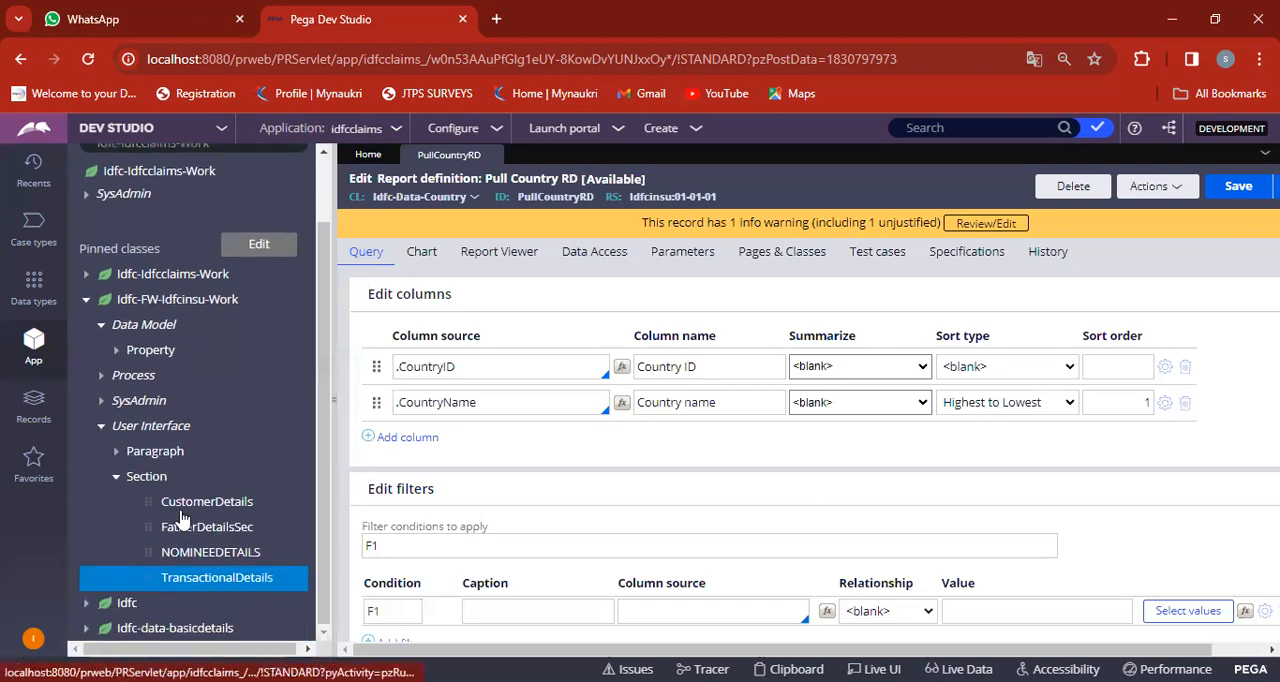
{"action": "left_click", "coordinate": [232, 578]}
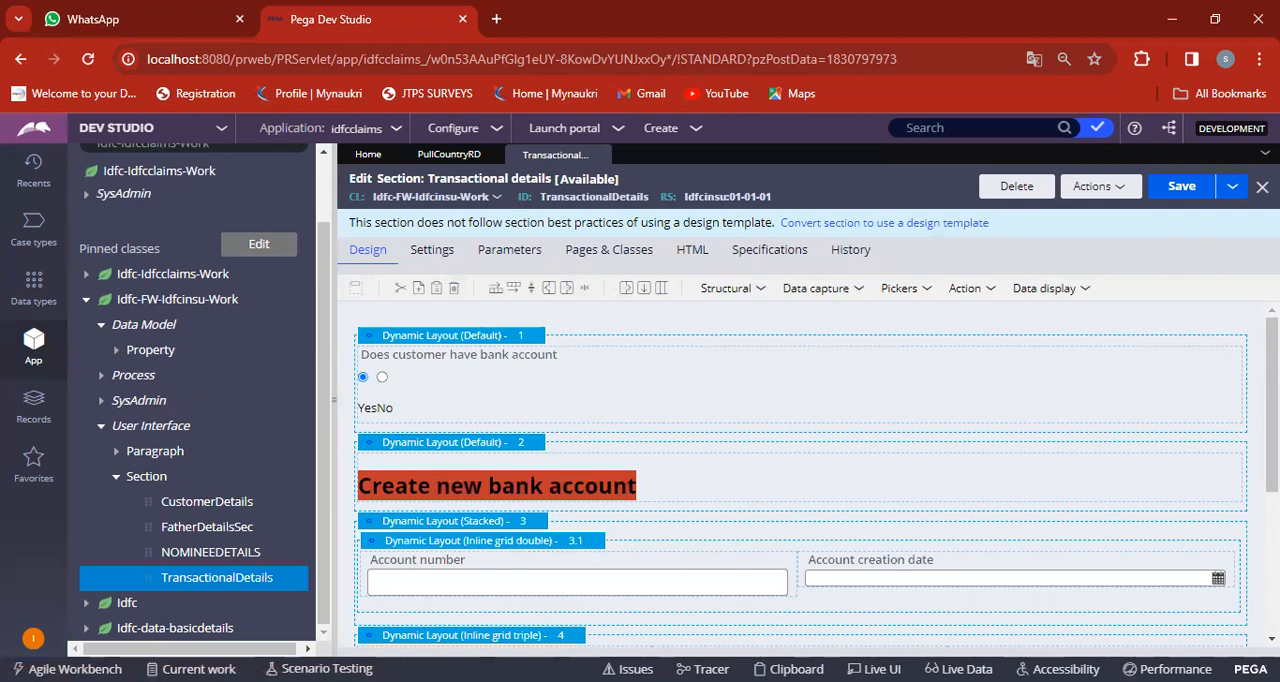
{"action": "scroll", "coordinate": [800, 470], "scroll_direction": "down", "scroll_amount": 3}
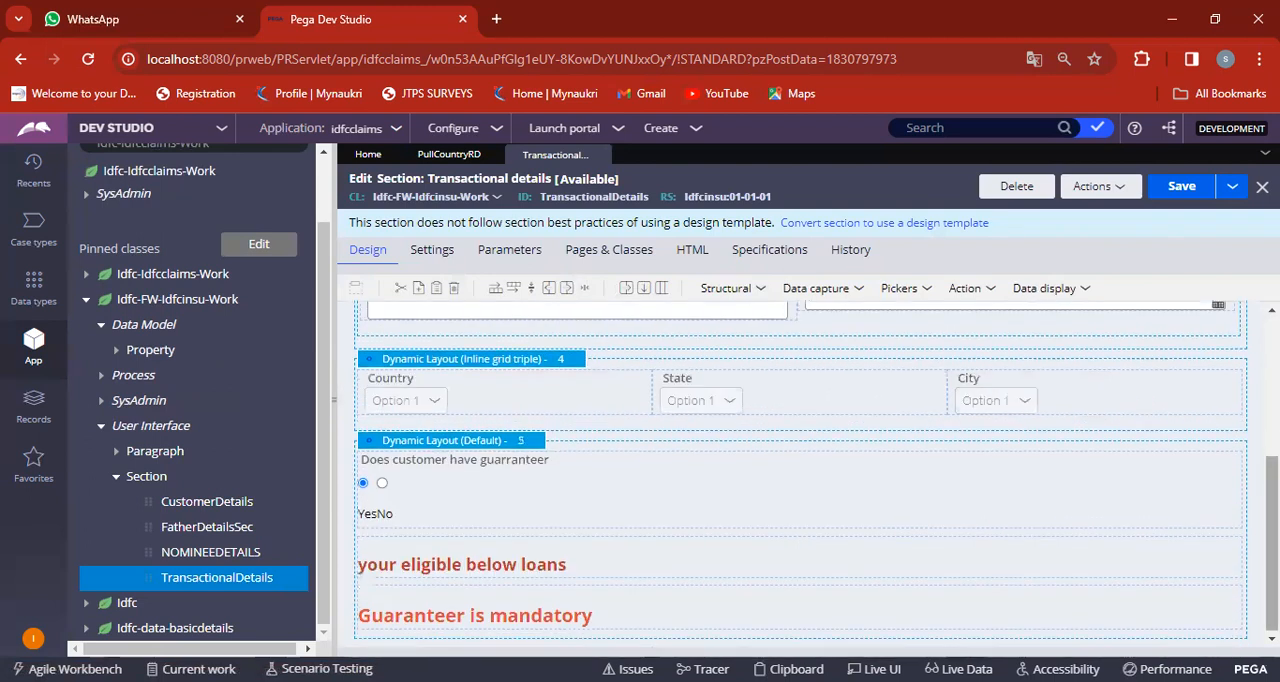
{"action": "double_click", "coordinate": [688, 394]}
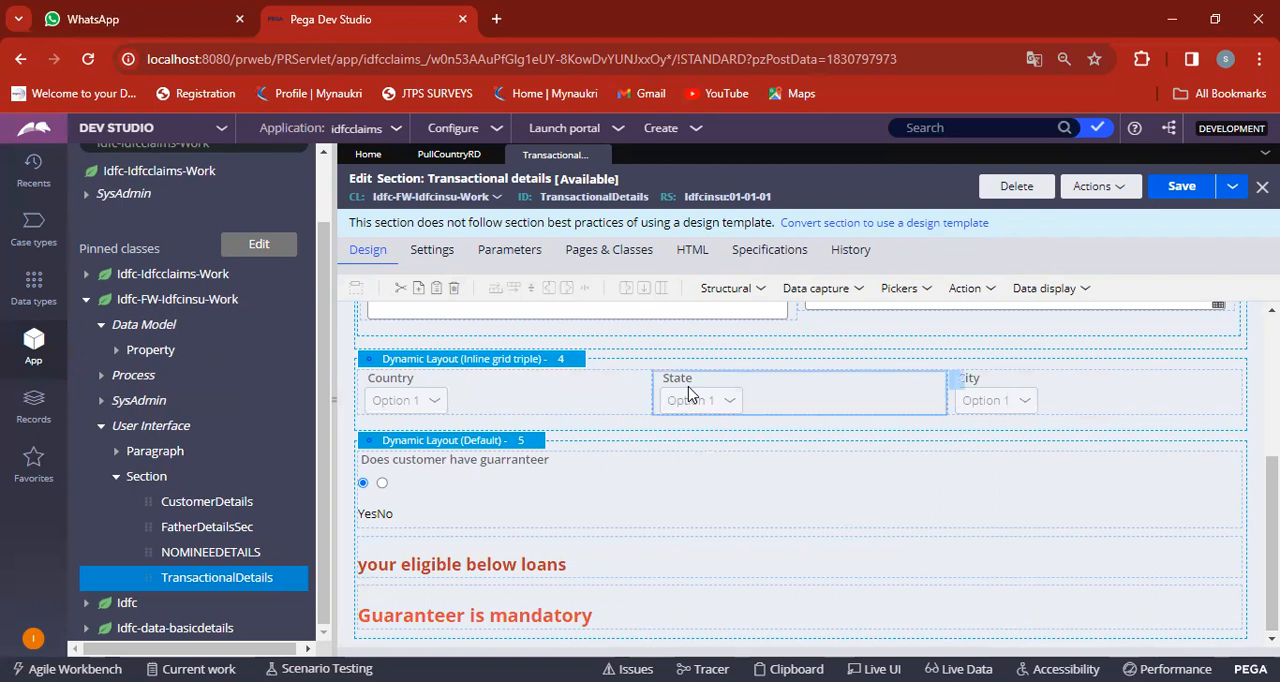
{"action": "scroll", "coordinate": [754, 461], "scroll_direction": "down", "scroll_amount": 3}
{"action": "scroll", "coordinate": [754, 461], "scroll_direction": "down", "scroll_amount": 3}
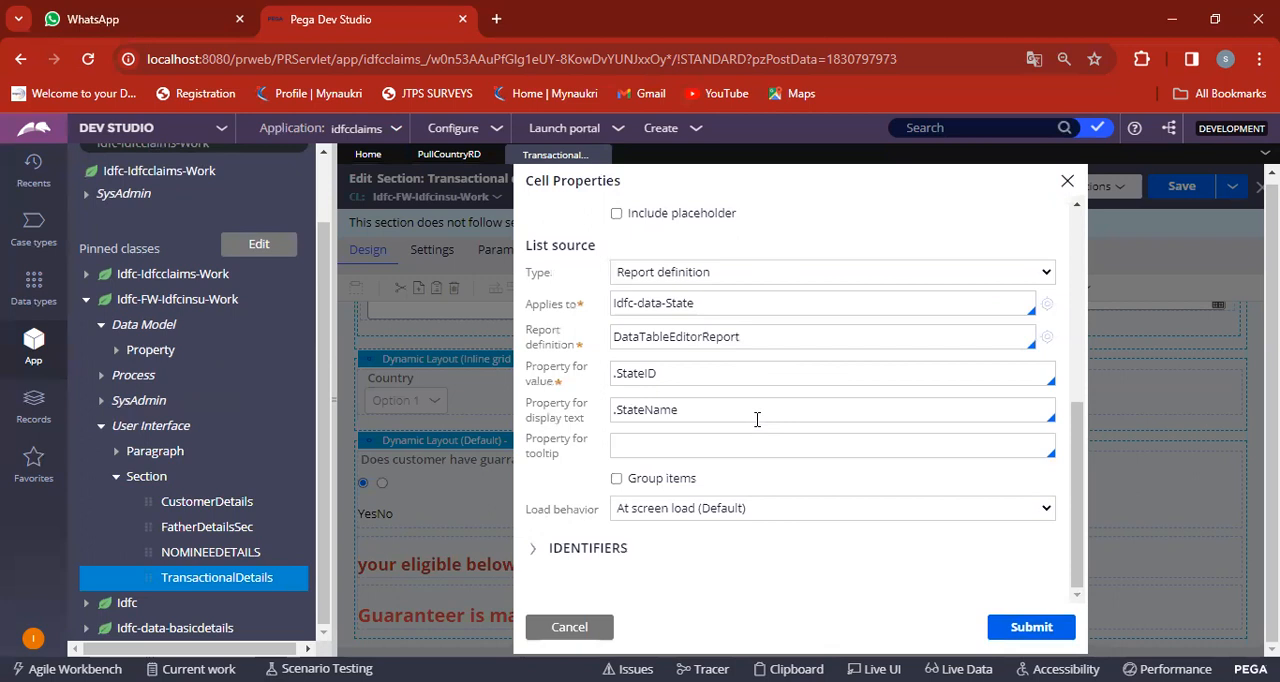
Try to submit the State dropdown's cell properties with Data page as the list source type and its required fields blank.
{"action": "left_click", "coordinate": [786, 274]}
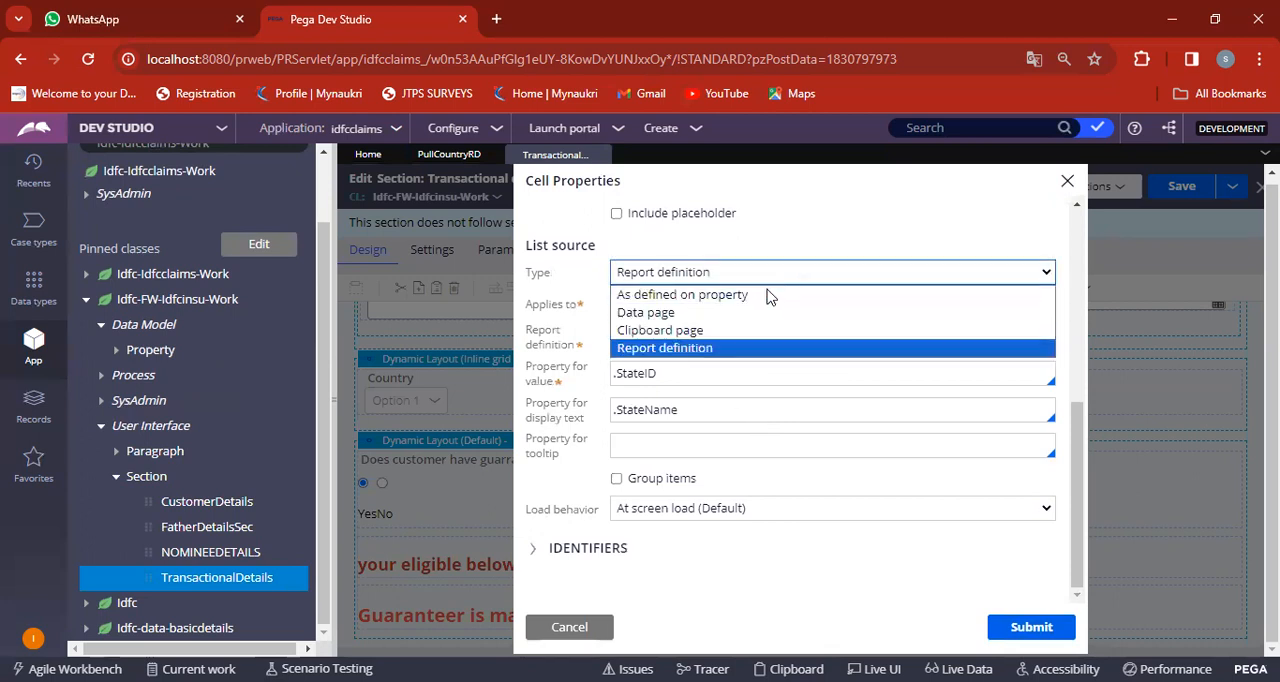
{"action": "key", "text": "Escape"}
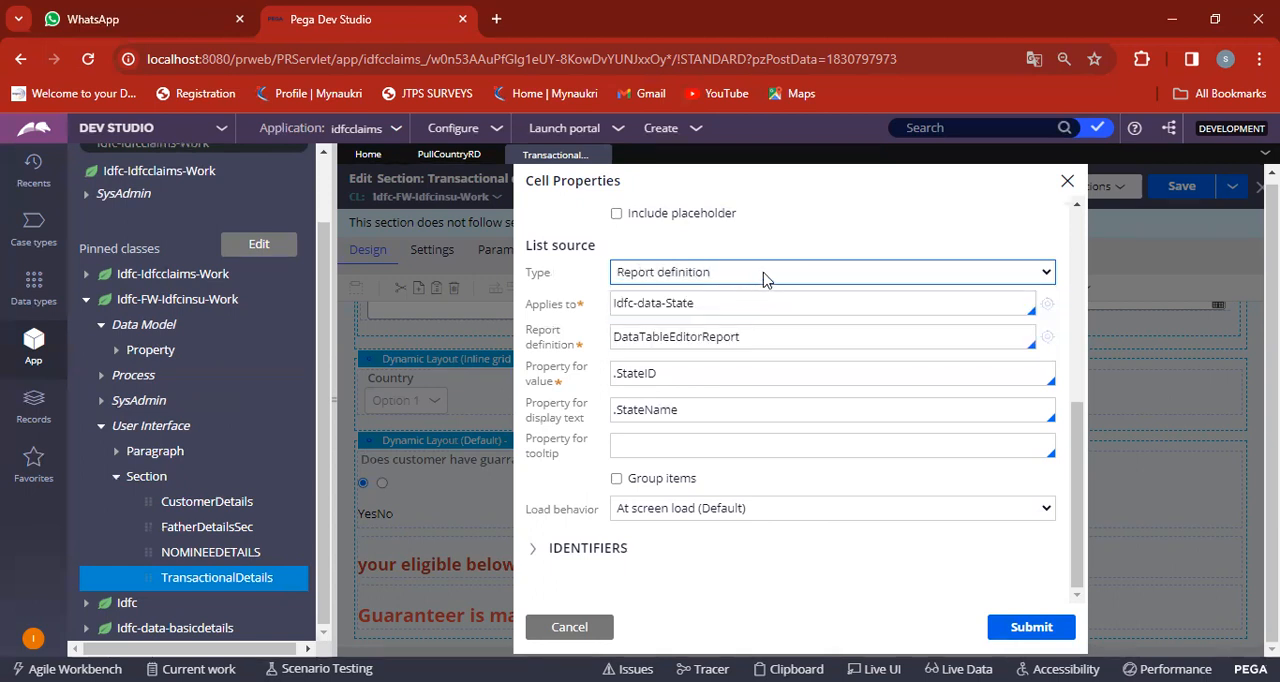
{"action": "left_click", "coordinate": [763, 279]}
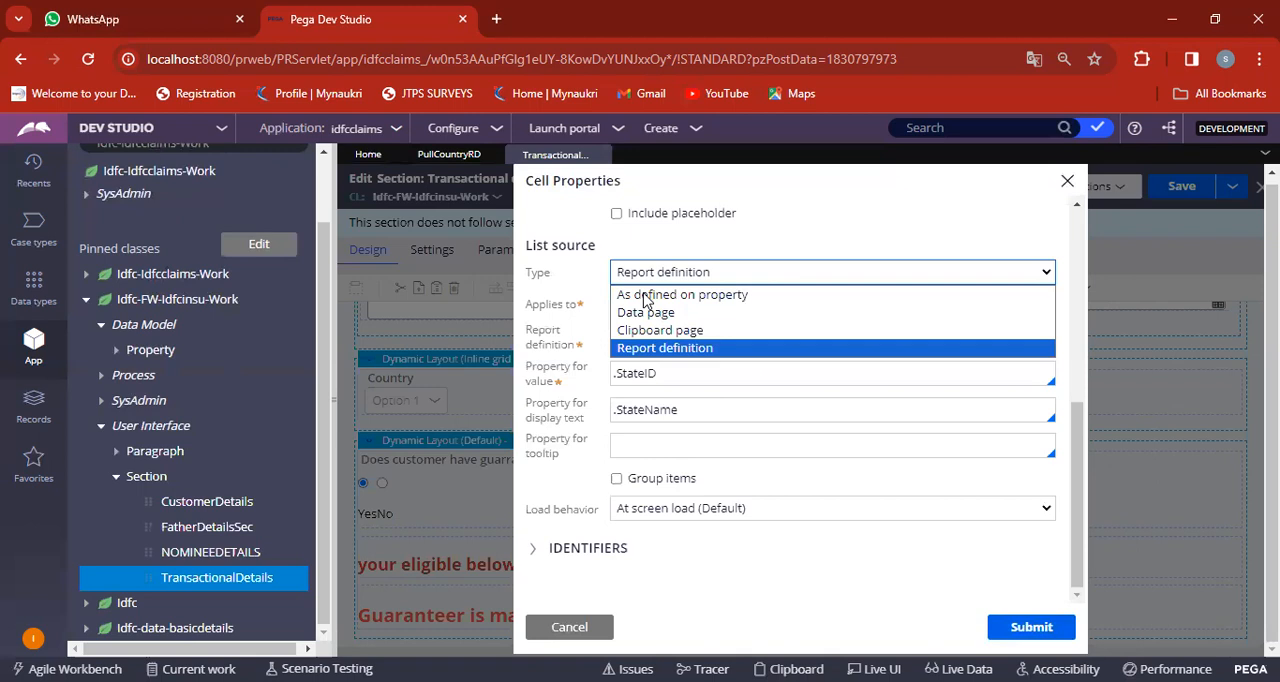
{"action": "left_click", "coordinate": [694, 276]}
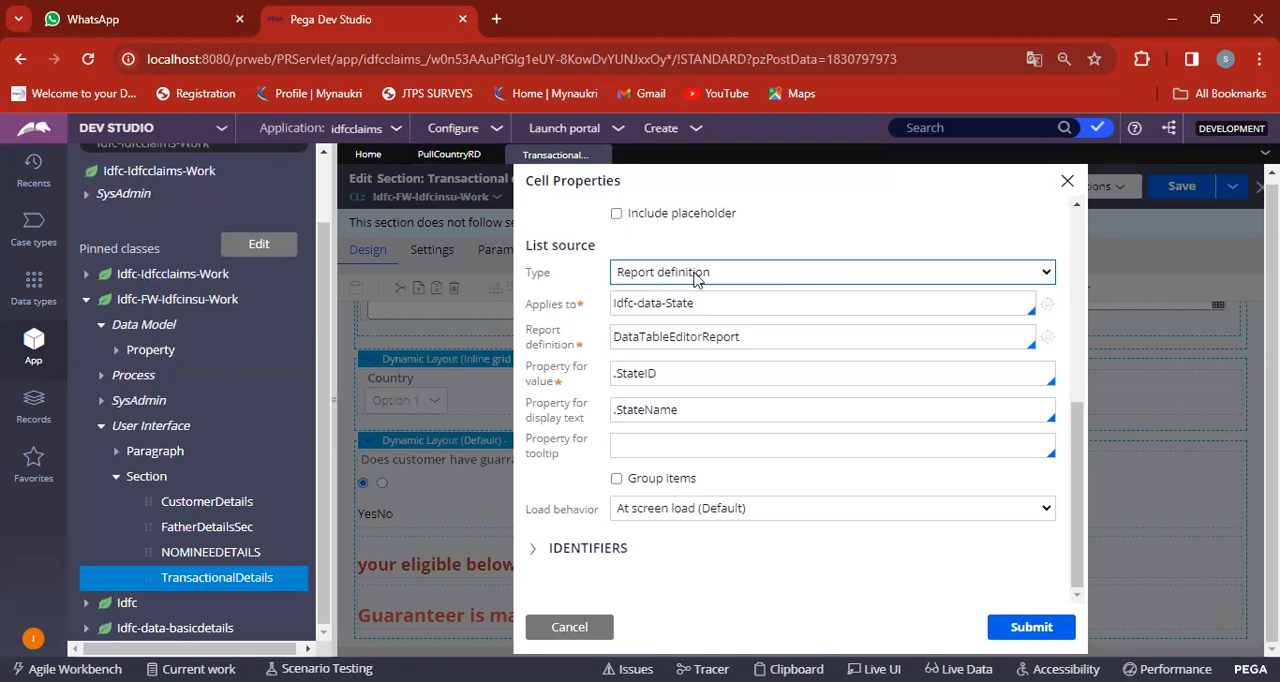
{"action": "left_click", "coordinate": [724, 271]}
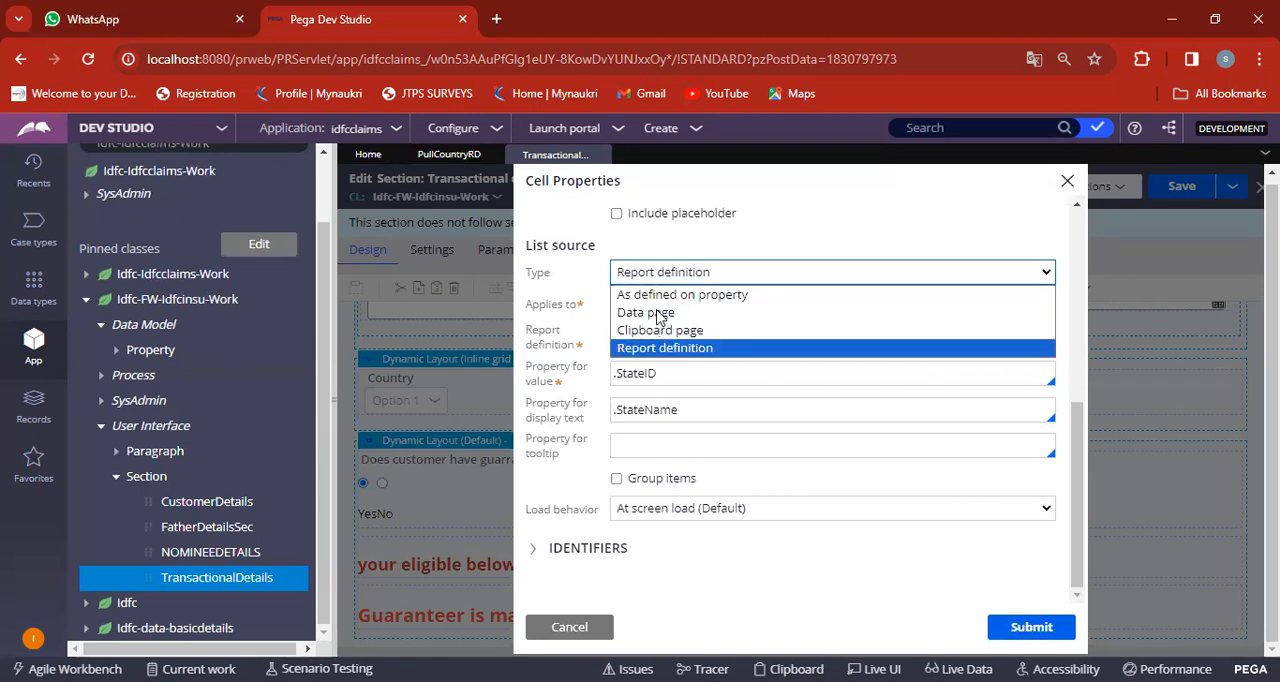
{"action": "left_click", "coordinate": [659, 313]}
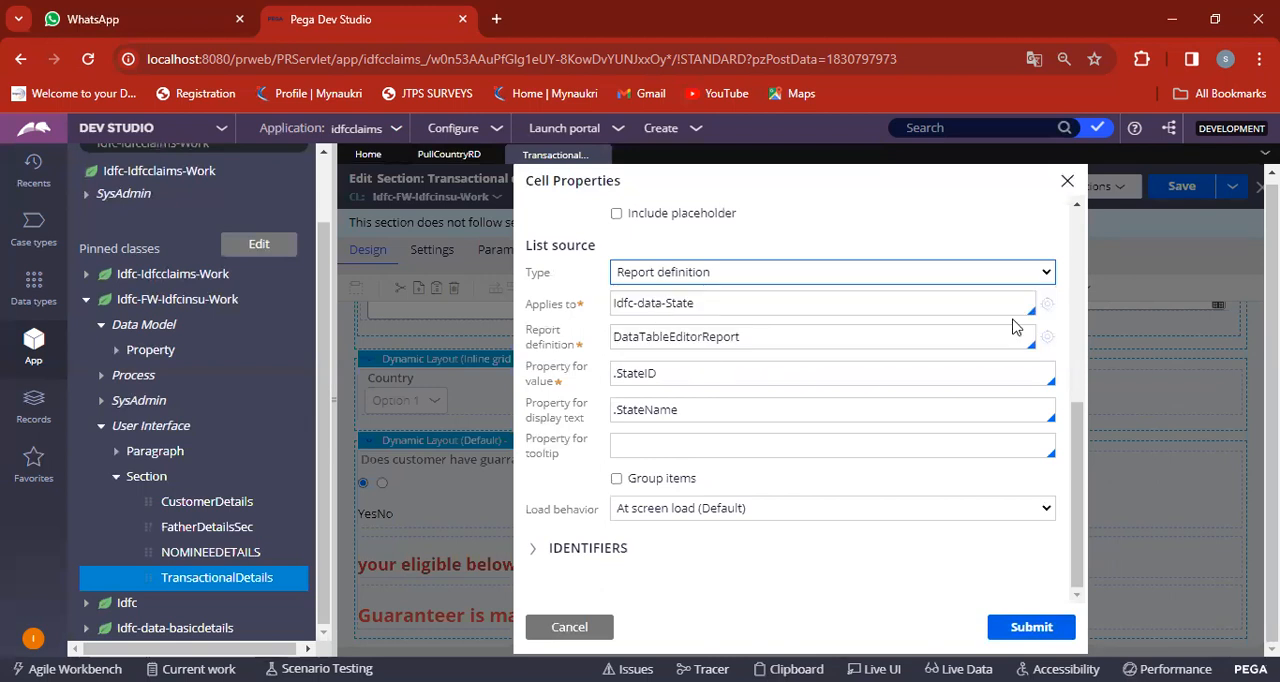
{"action": "left_click", "coordinate": [771, 279]}
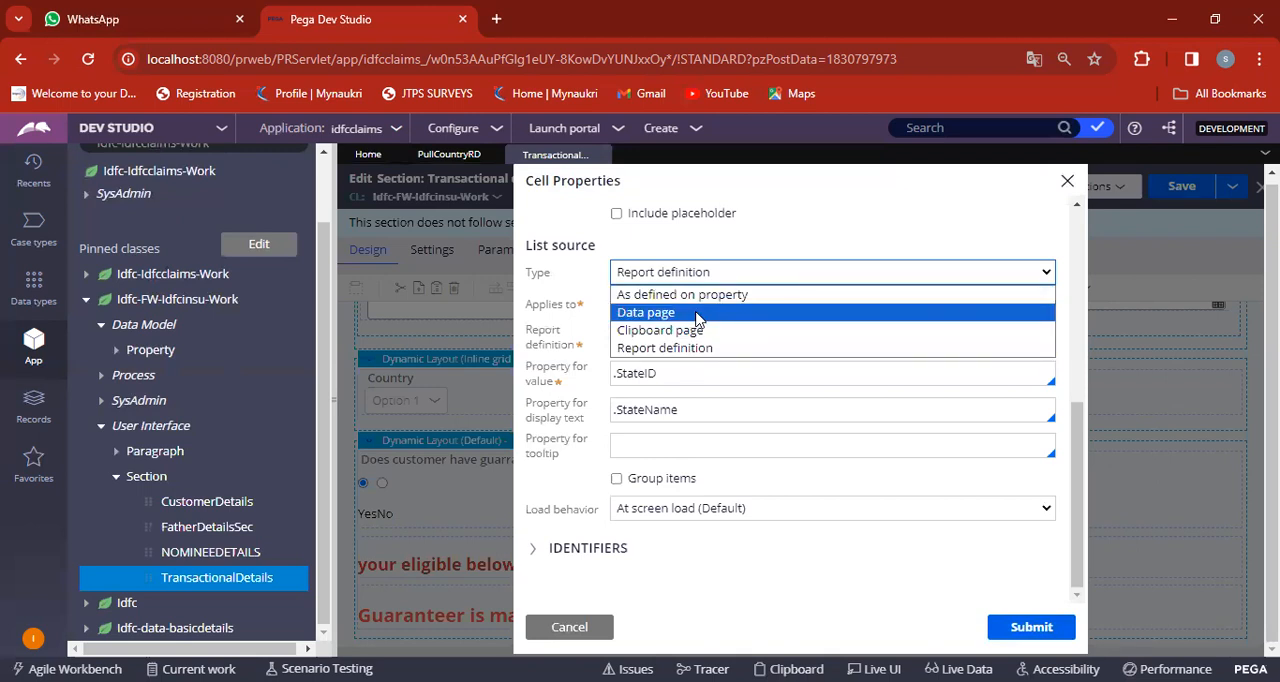
{"action": "left_click", "coordinate": [697, 313]}
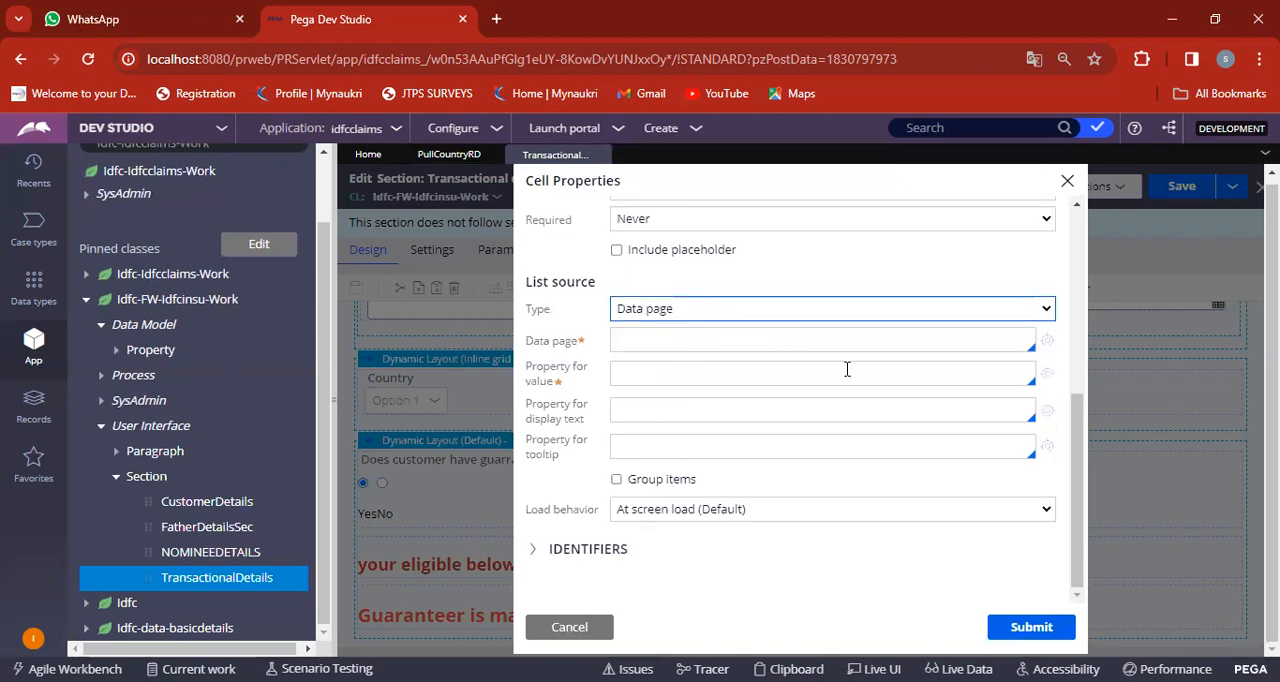
{"action": "left_click", "coordinate": [1030, 627]}
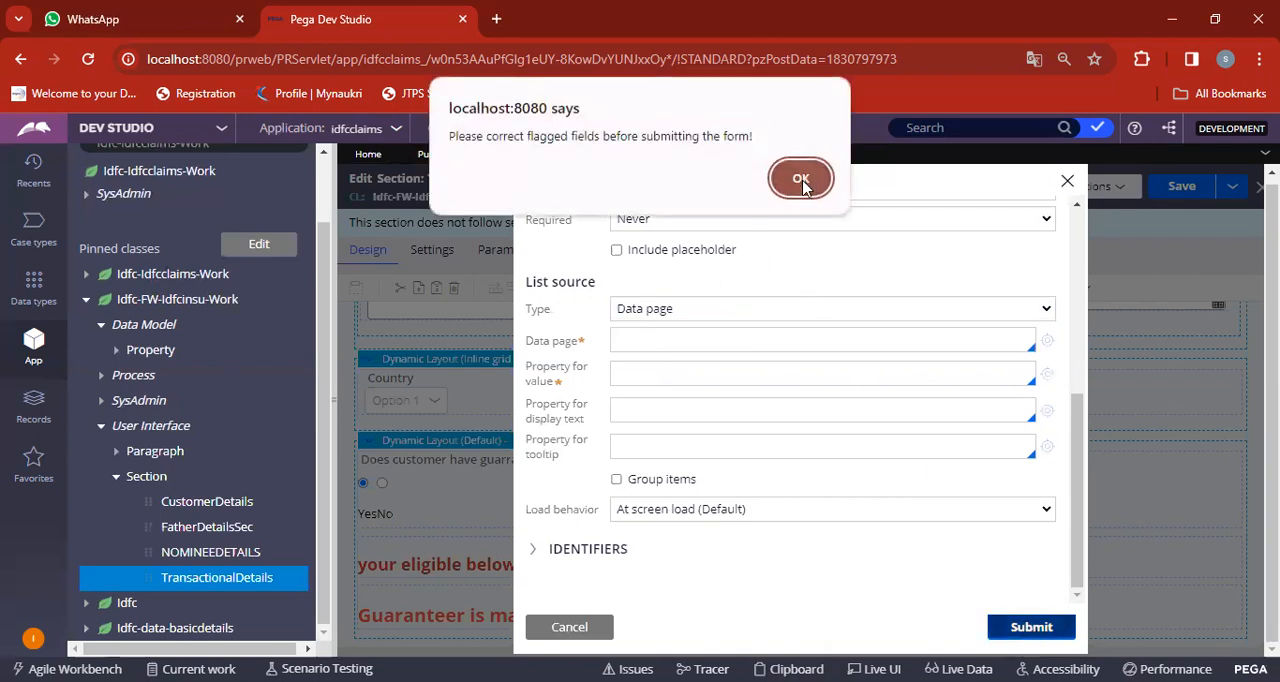
{"action": "left_click", "coordinate": [801, 180]}
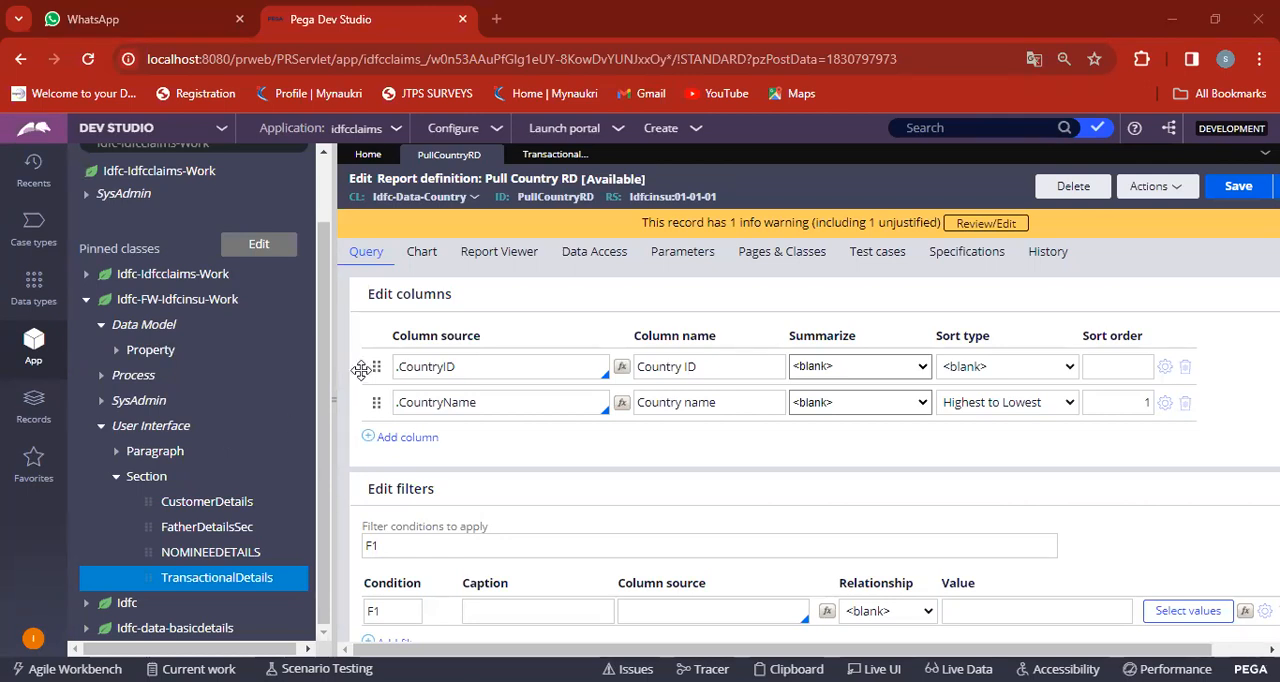
Start a new report definition and label it "Pull state RD".
{"action": "left_click", "coordinate": [697, 137]}
{"action": "mouse_move", "coordinate": [733, 157]}
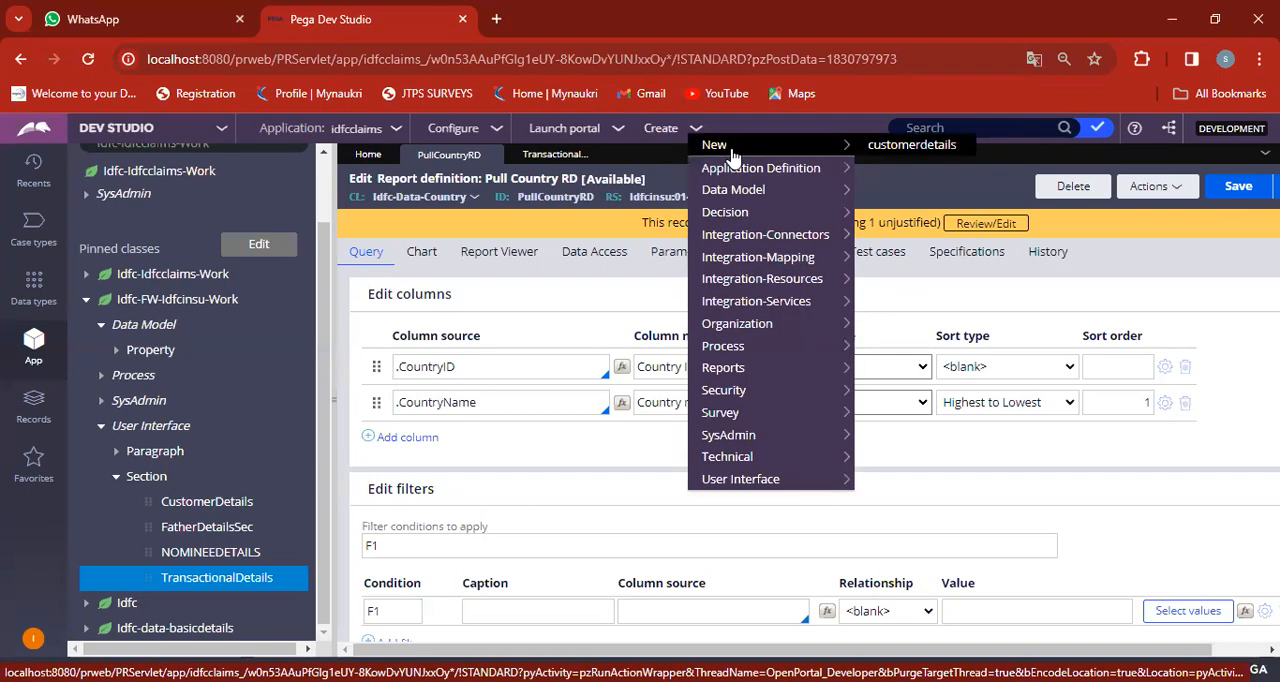
{"action": "mouse_move", "coordinate": [717, 213]}
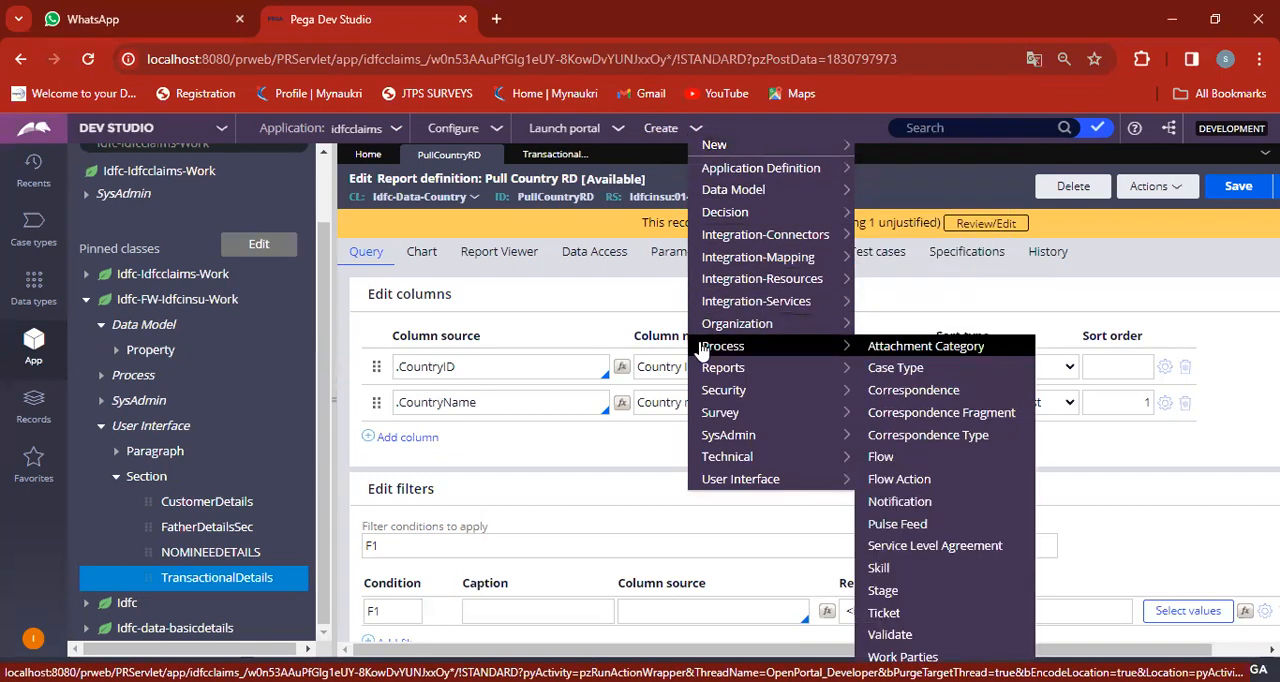
{"action": "mouse_move", "coordinate": [723, 367]}
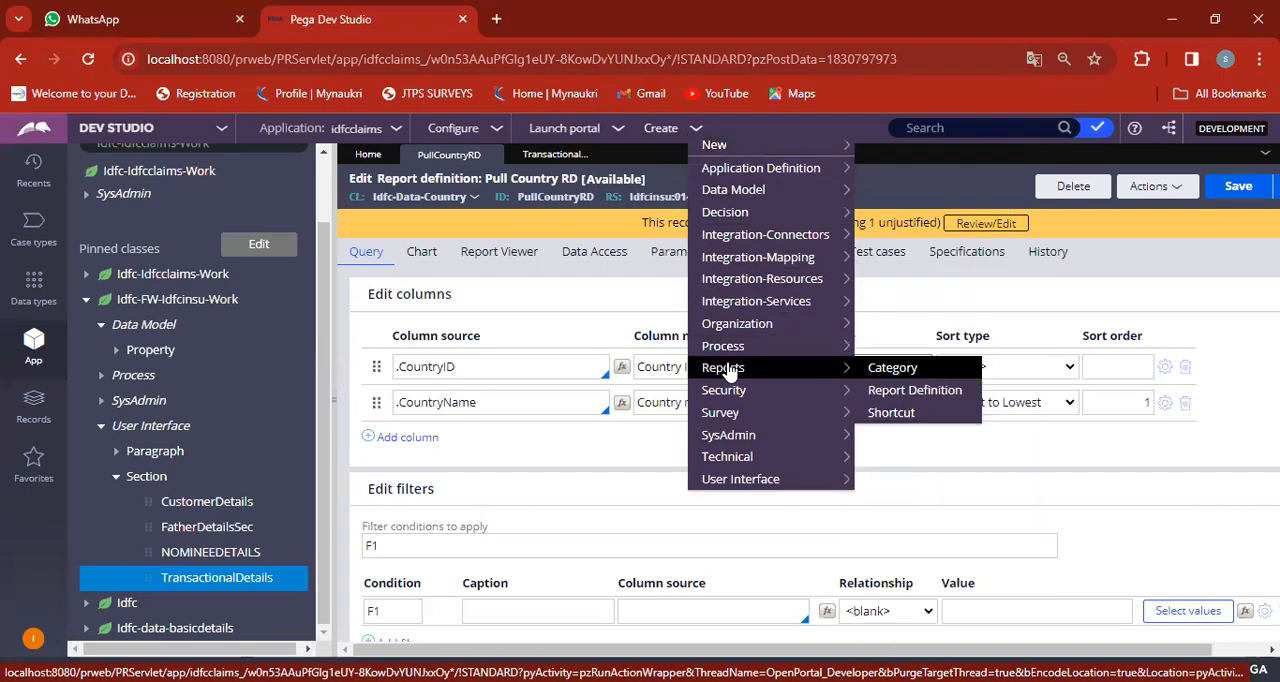
{"action": "left_click", "coordinate": [893, 390]}
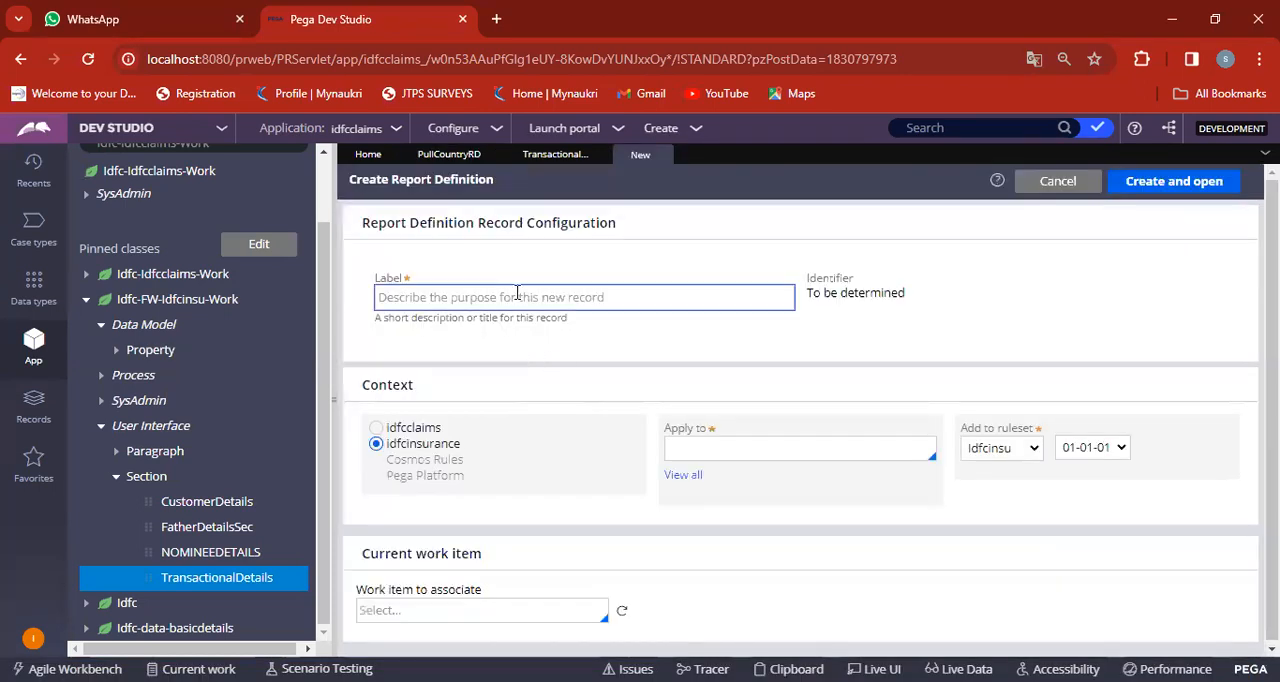
{"action": "left_click", "coordinate": [517, 293]}
{"action": "type", "text": "p"}
{"action": "key", "text": "BackSpace"}
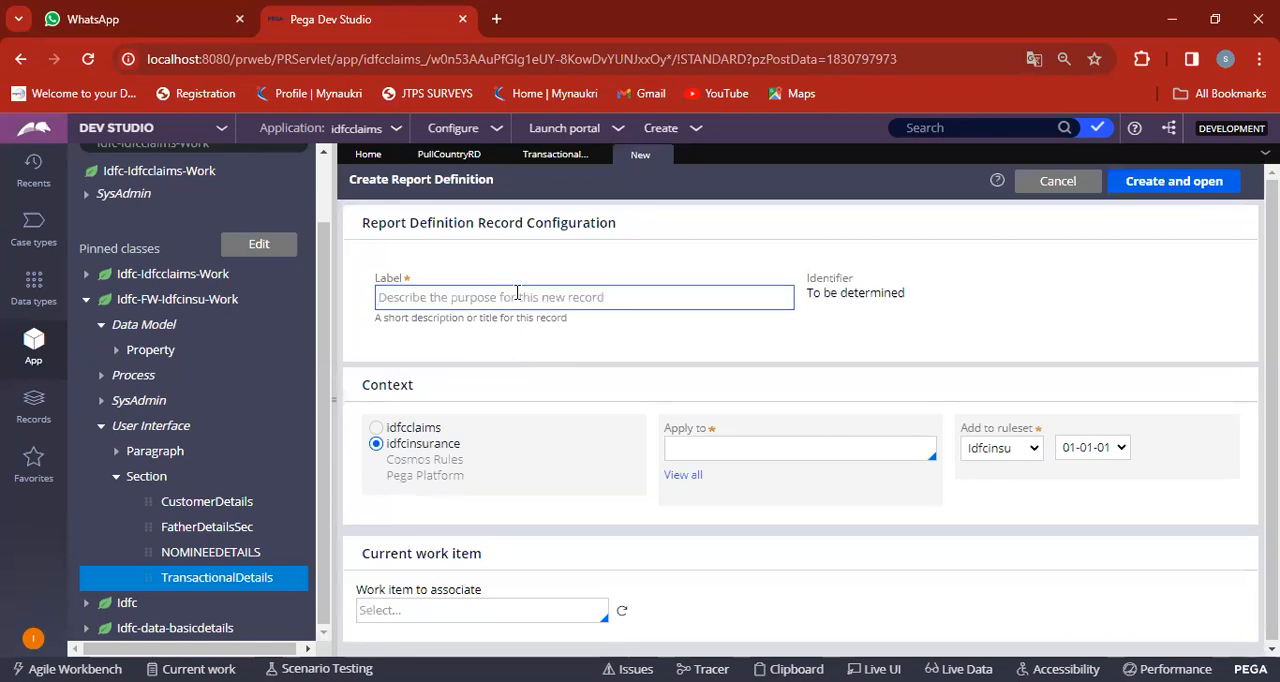
{"action": "type", "text": "Pull state "}
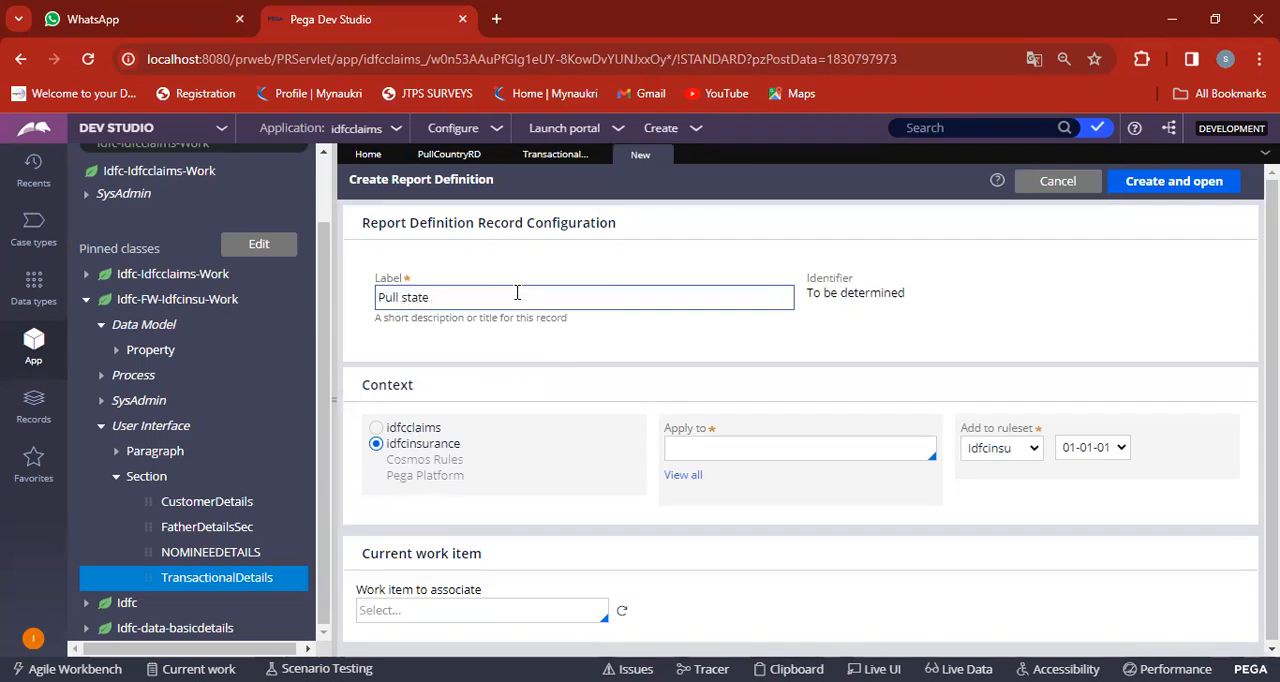
{"action": "type", "text": "ro"}
{"action": "key", "text": "BackSpace"}
{"action": "key", "text": "BackSpace"}
{"action": "type", "text": "RD"}
Apply the new report definition to the Idfc-Data-State class, then create and open it.
{"action": "left_click", "coordinate": [683, 476]}
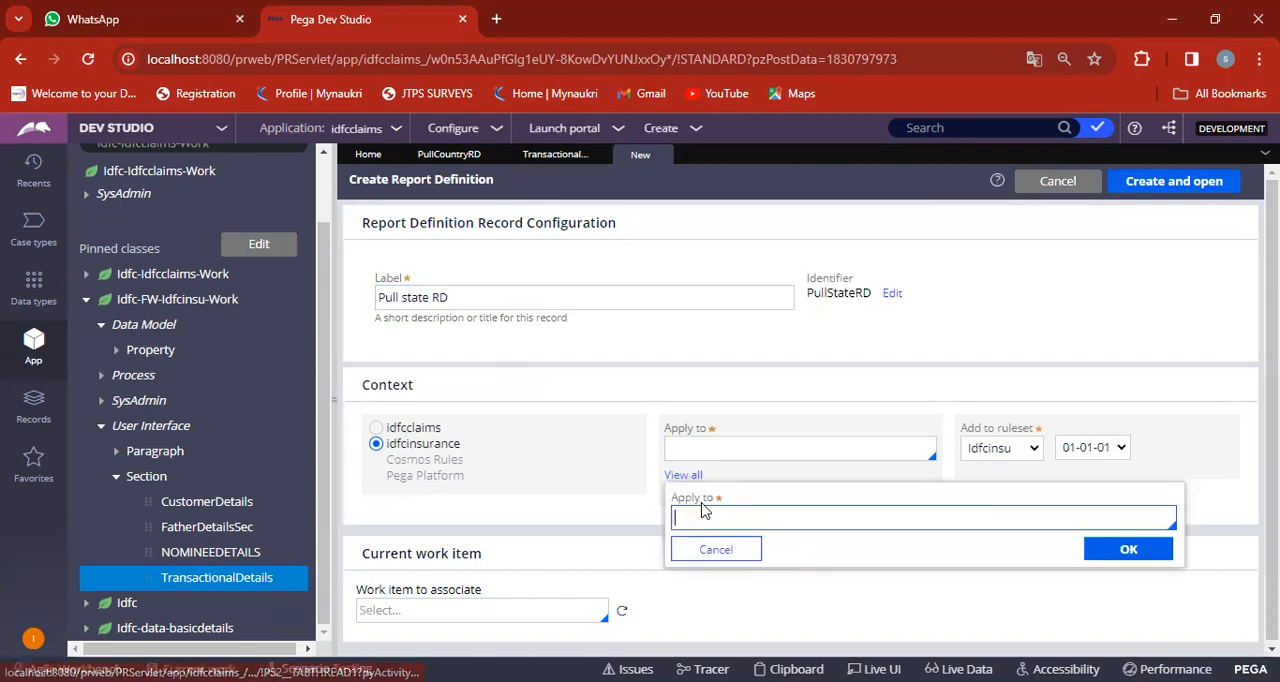
{"action": "type", "text": "IDFC"}
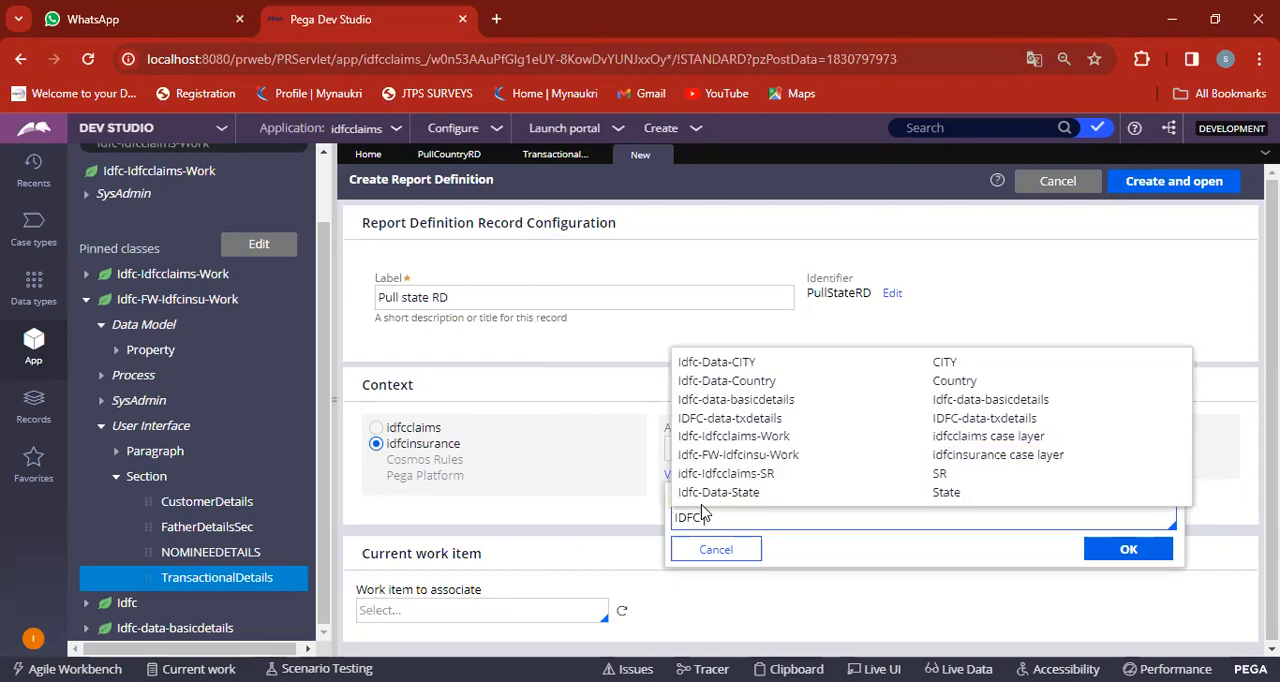
{"action": "type", "text": "-DATA"}
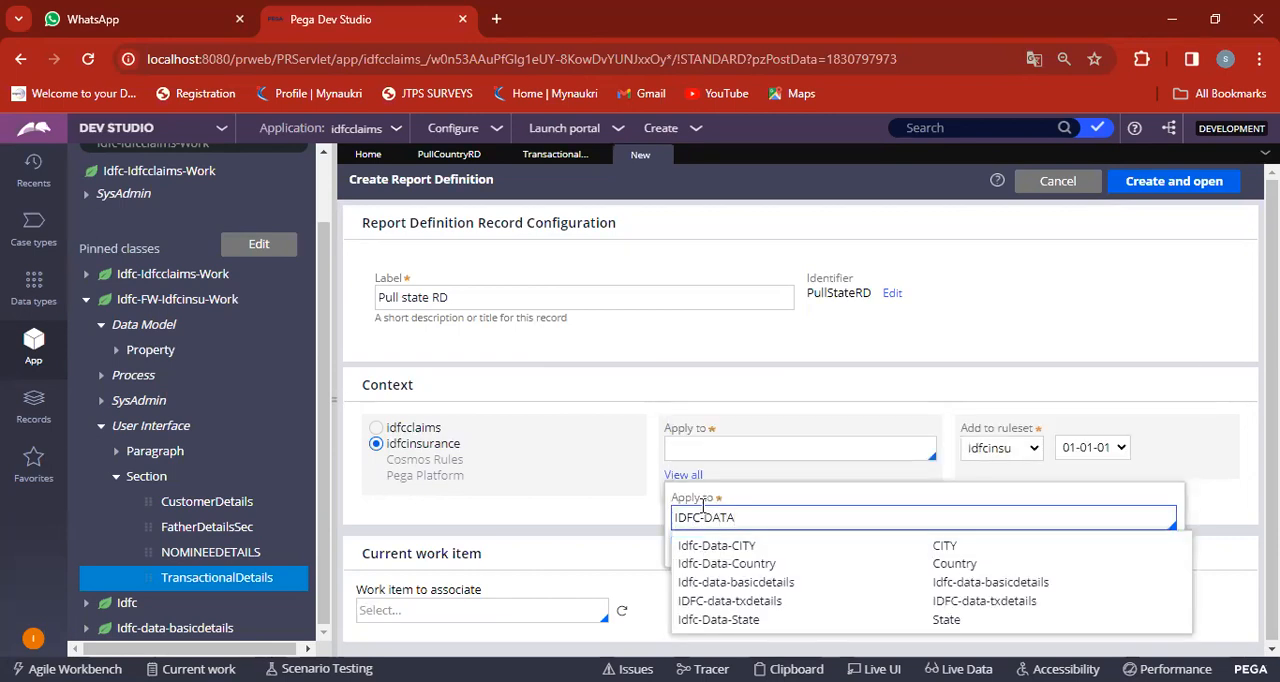
{"action": "left_click", "coordinate": [738, 622]}
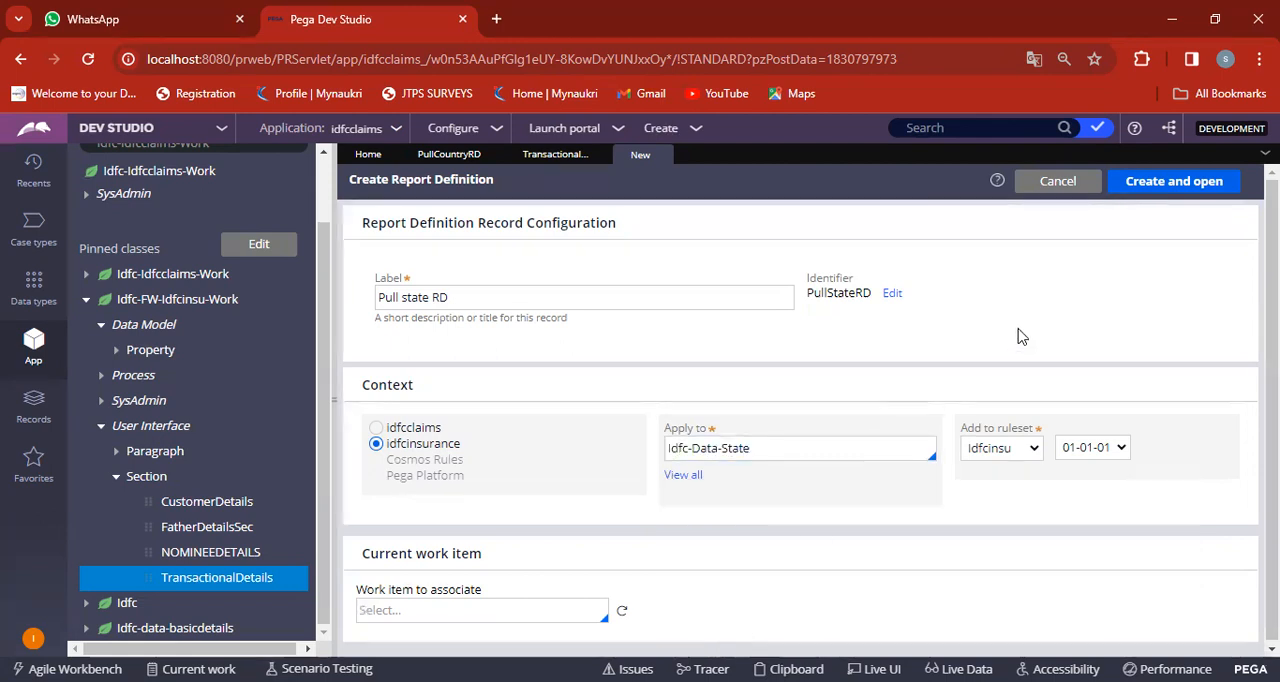
{"action": "left_click", "coordinate": [1165, 188]}
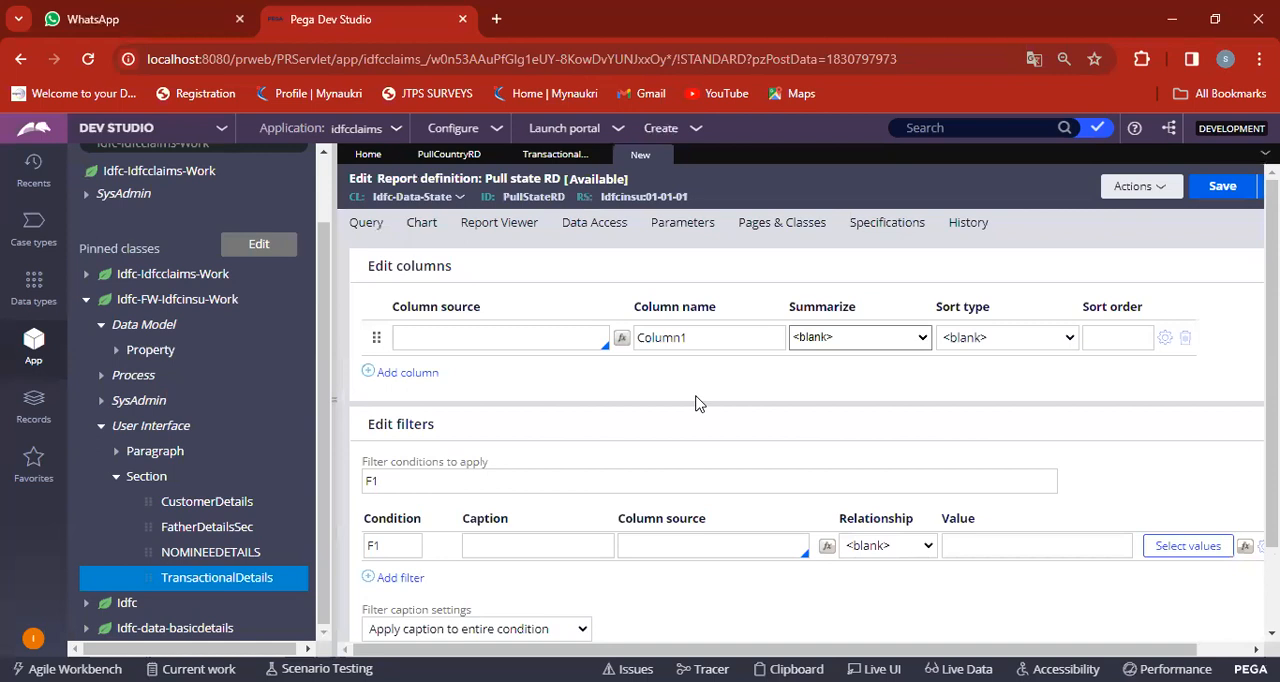
Set the first report column's source to .StateID and add a second, empty column row.
{"action": "left_click", "coordinate": [474, 328]}
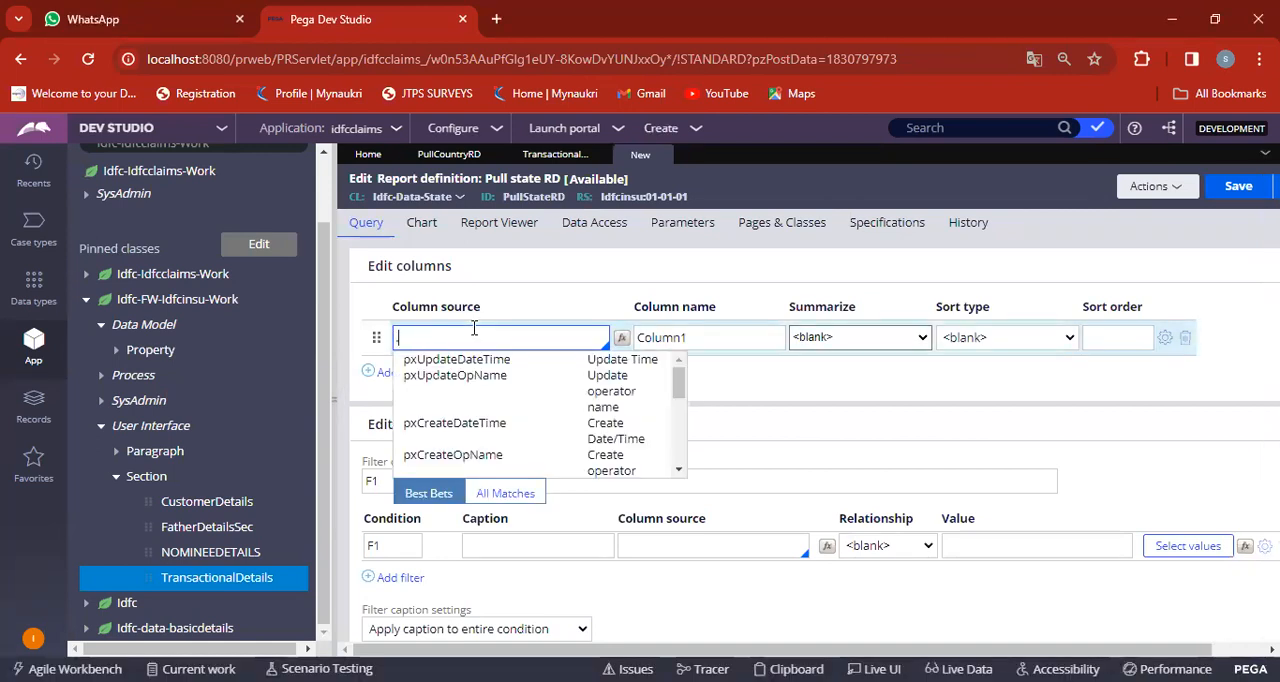
{"action": "type", "text": ".SR"}
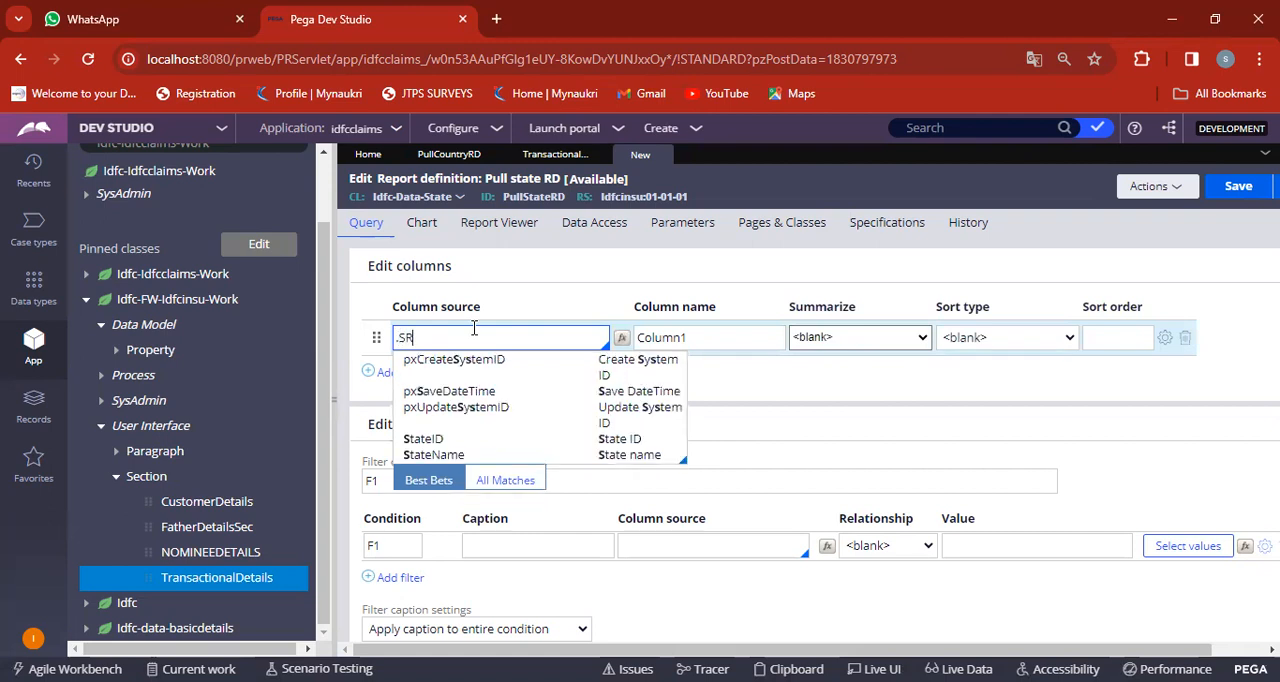
{"action": "type", "text": "TATE"}
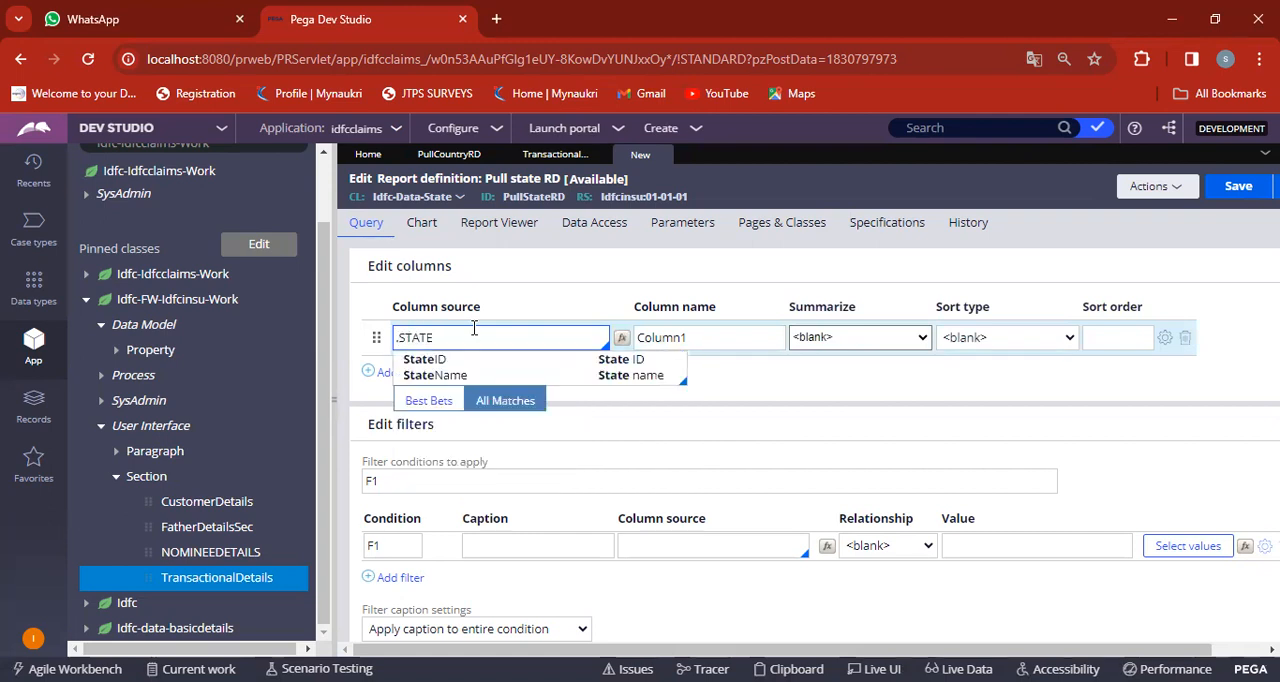
{"action": "left_click", "coordinate": [434, 358]}
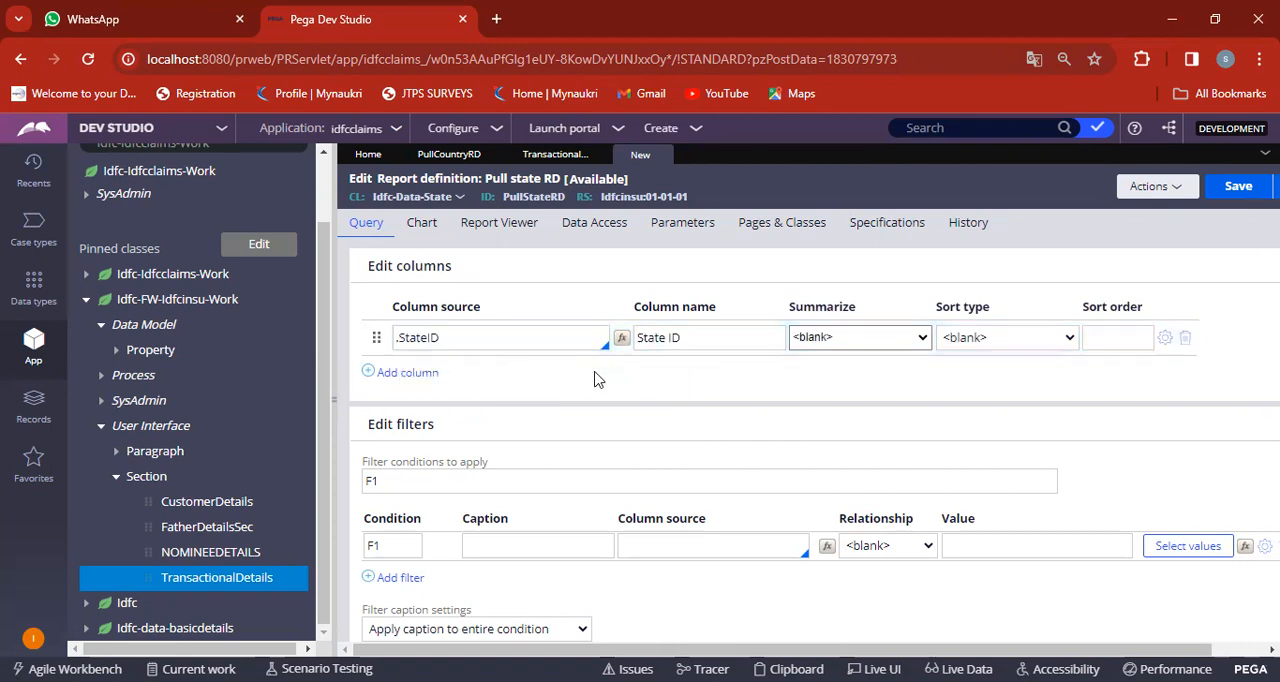
{"action": "left_click", "coordinate": [368, 375]}
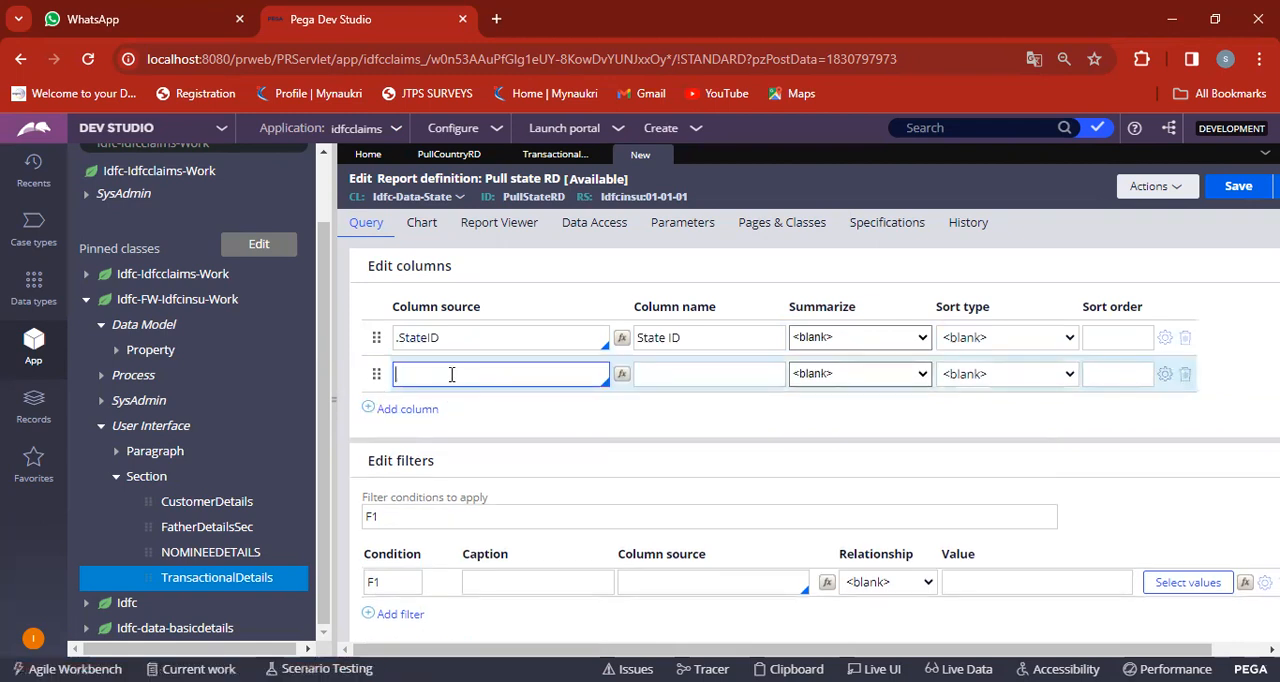
Set the second column's source to .StateName with sort type Highest to Lowest, and save the Pull state RD report definition.
{"action": "type", "text": "."}
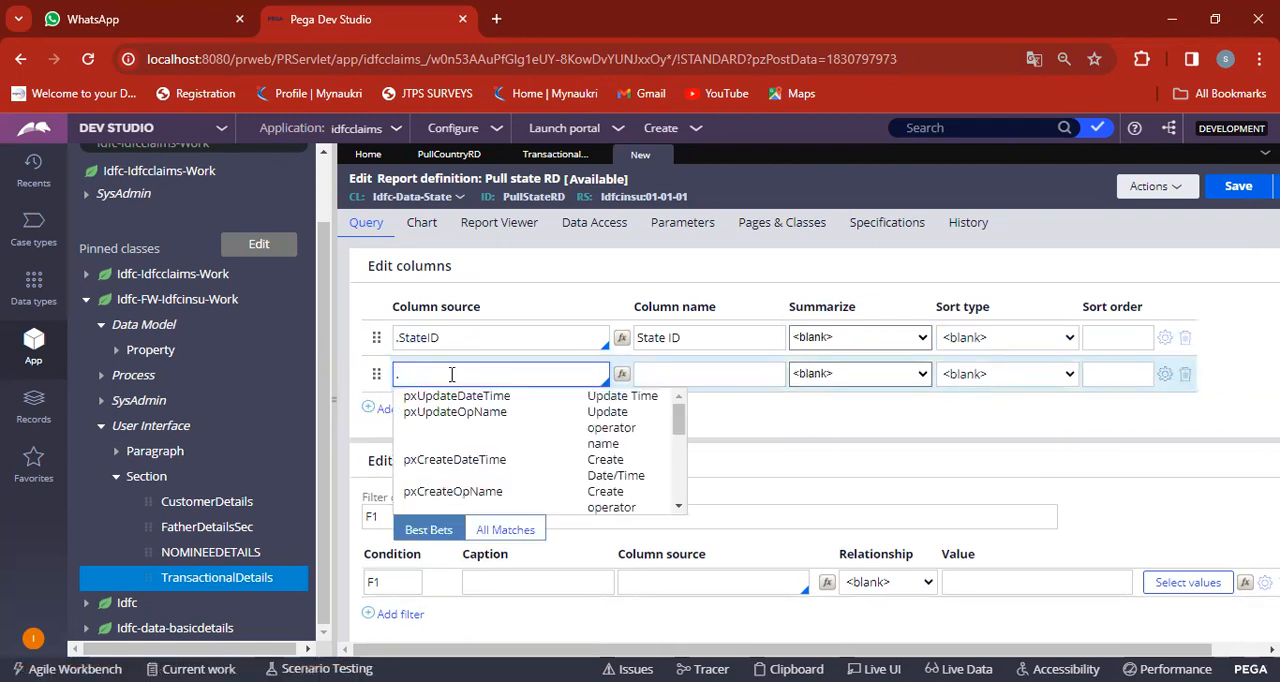
{"action": "type", "text": "STATE"}
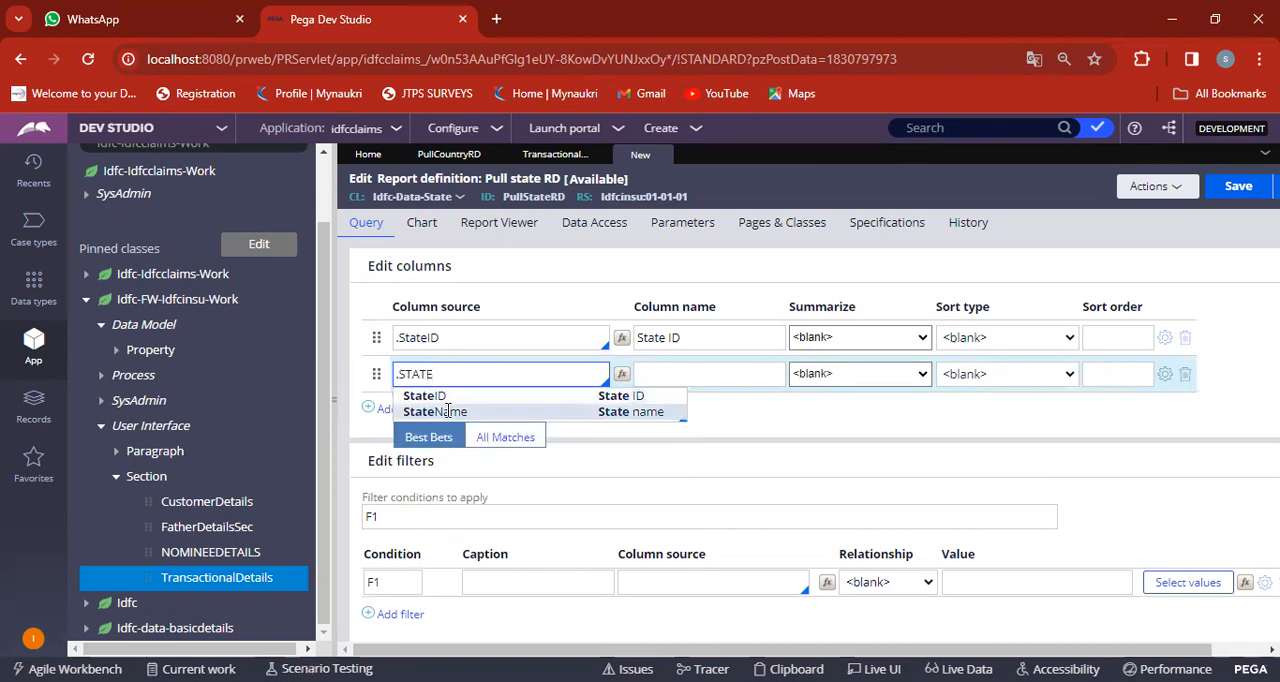
{"action": "left_click", "coordinate": [452, 412]}
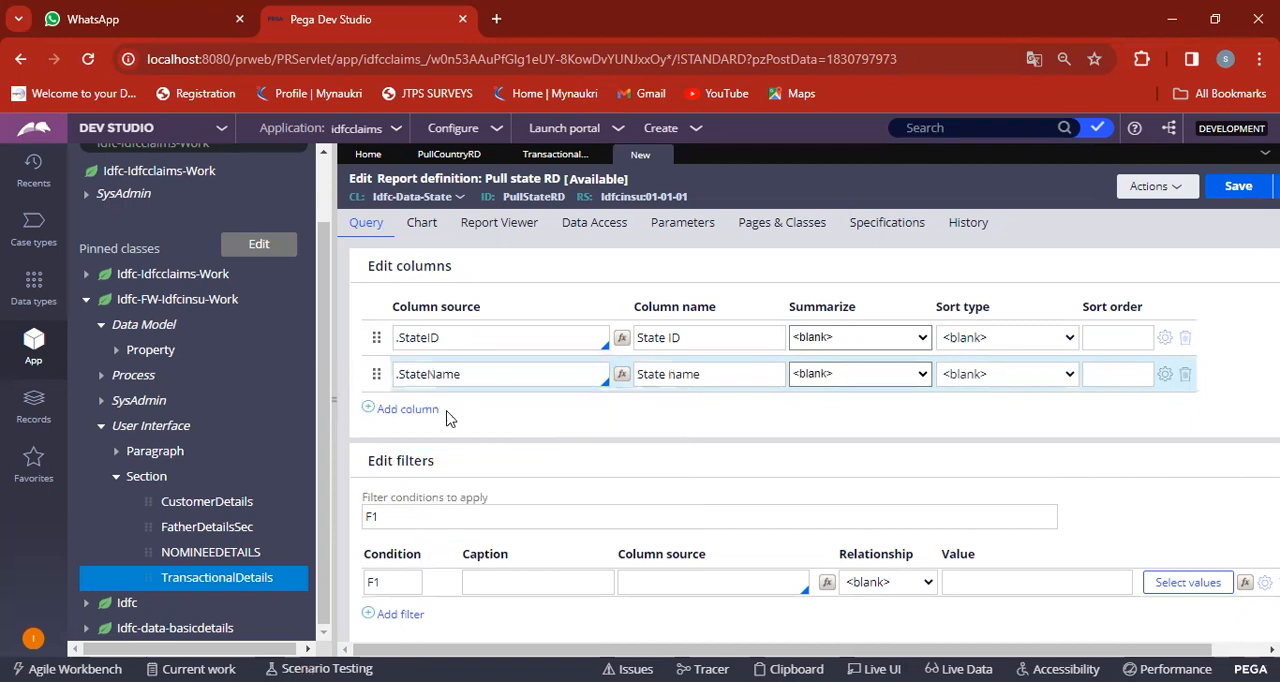
{"action": "left_click", "coordinate": [995, 378]}
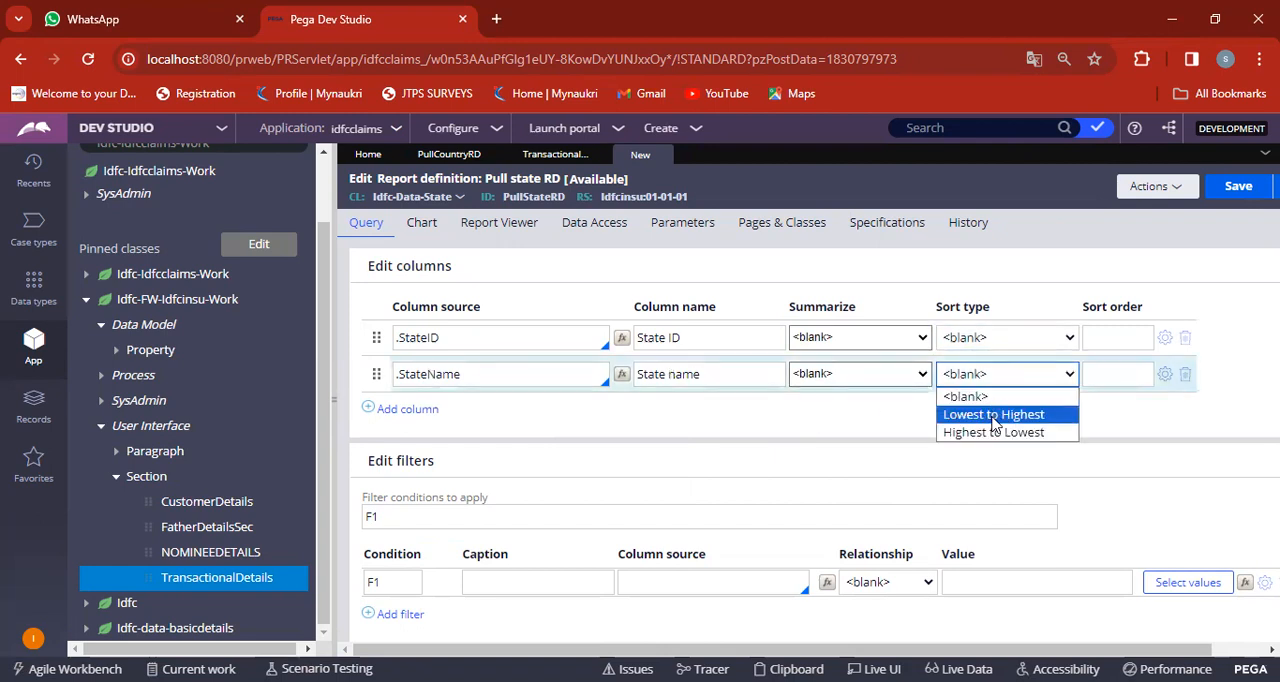
{"action": "left_click", "coordinate": [992, 438]}
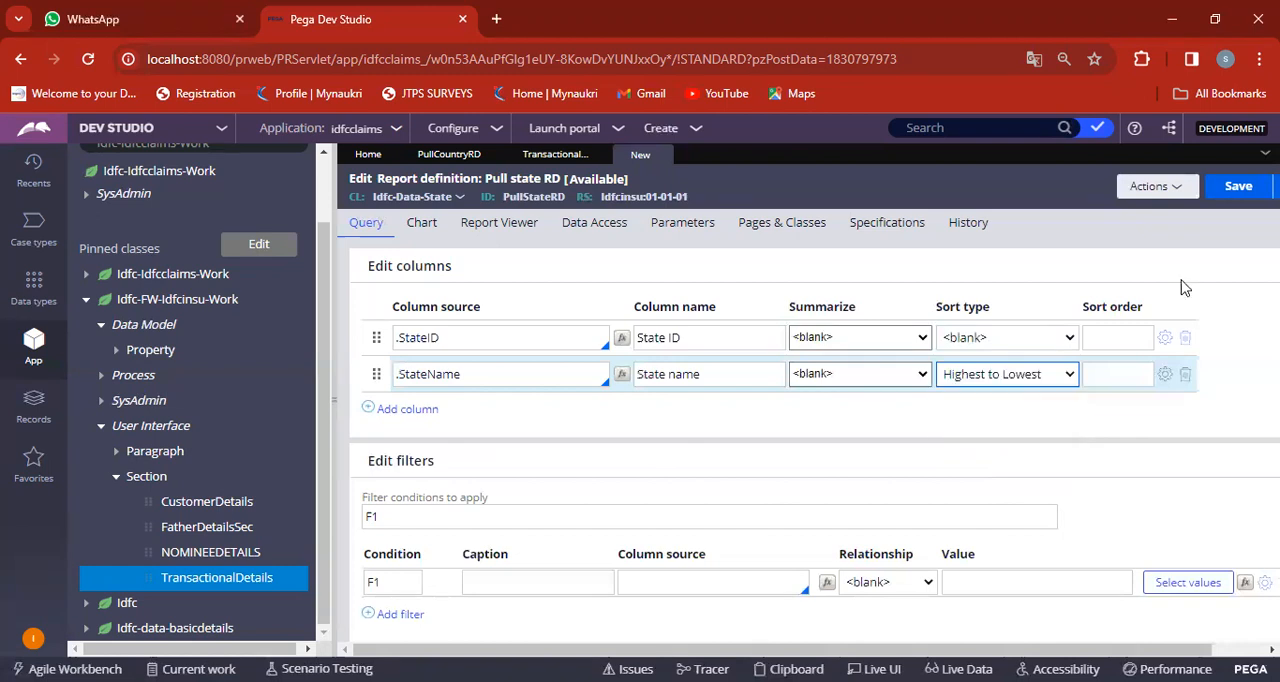
{"action": "left_click", "coordinate": [1236, 190]}
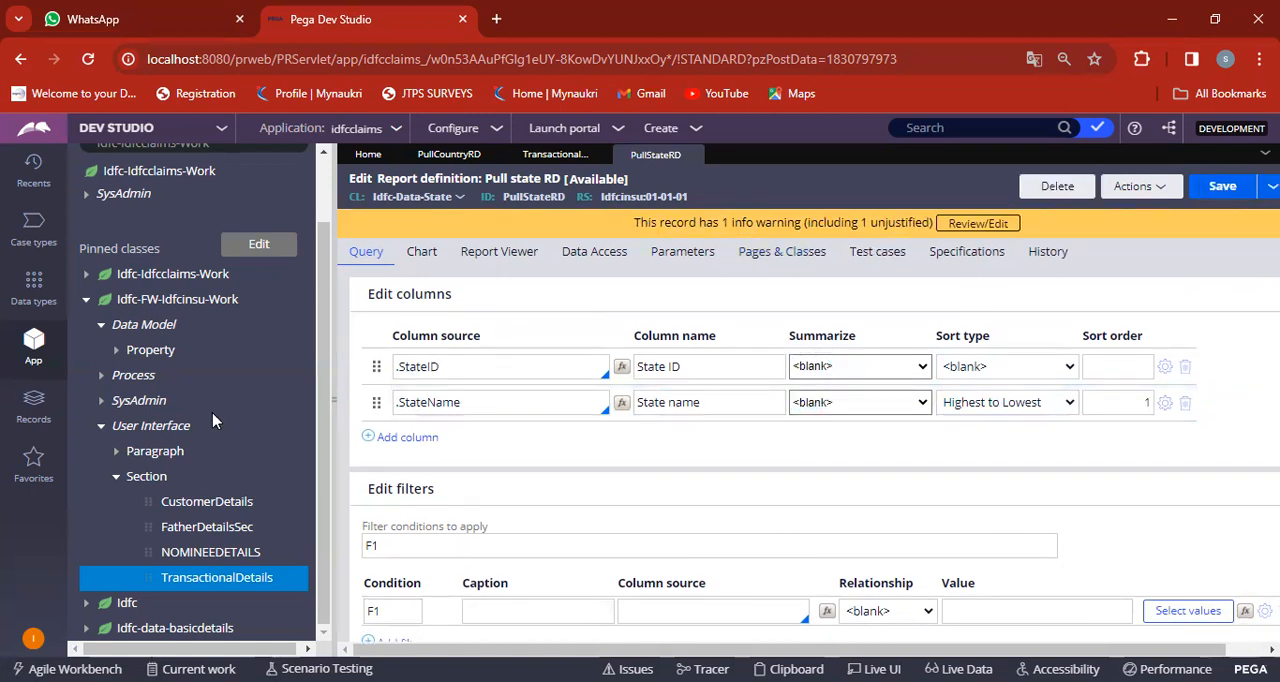
Start a new report definition and label it "Pull City RD".
{"action": "left_click", "coordinate": [697, 130]}
{"action": "mouse_move", "coordinate": [758, 372]}
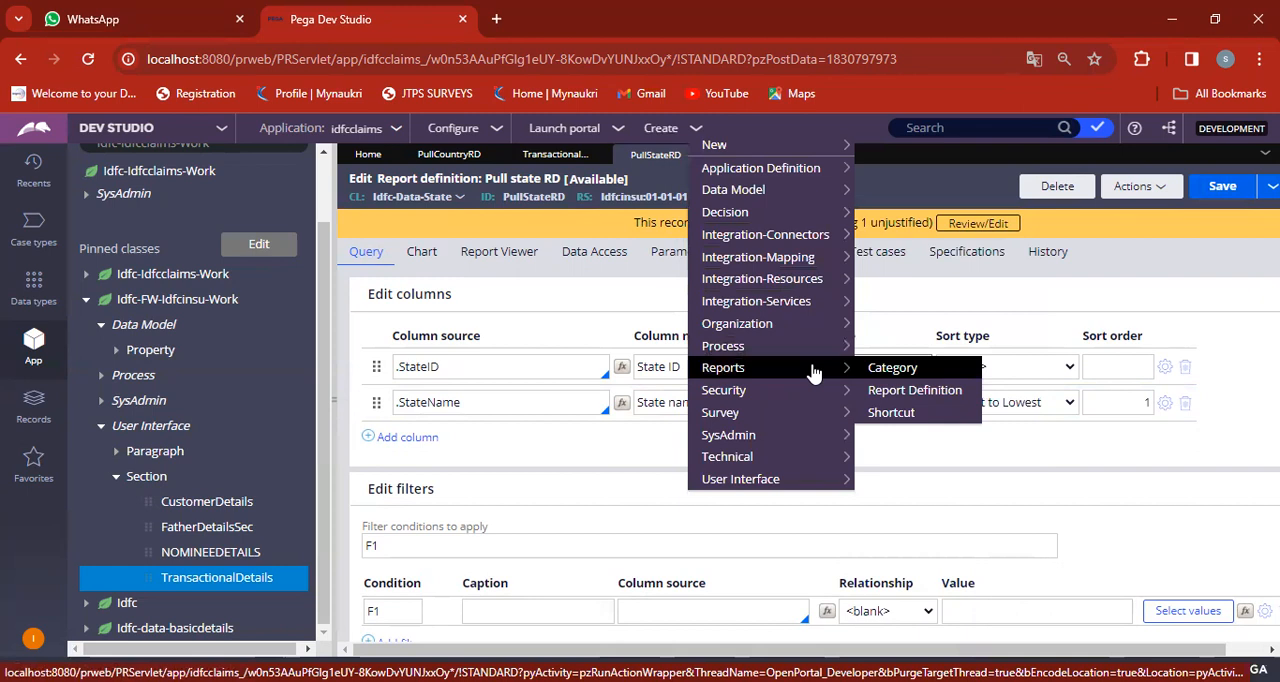
{"action": "left_click", "coordinate": [898, 393]}
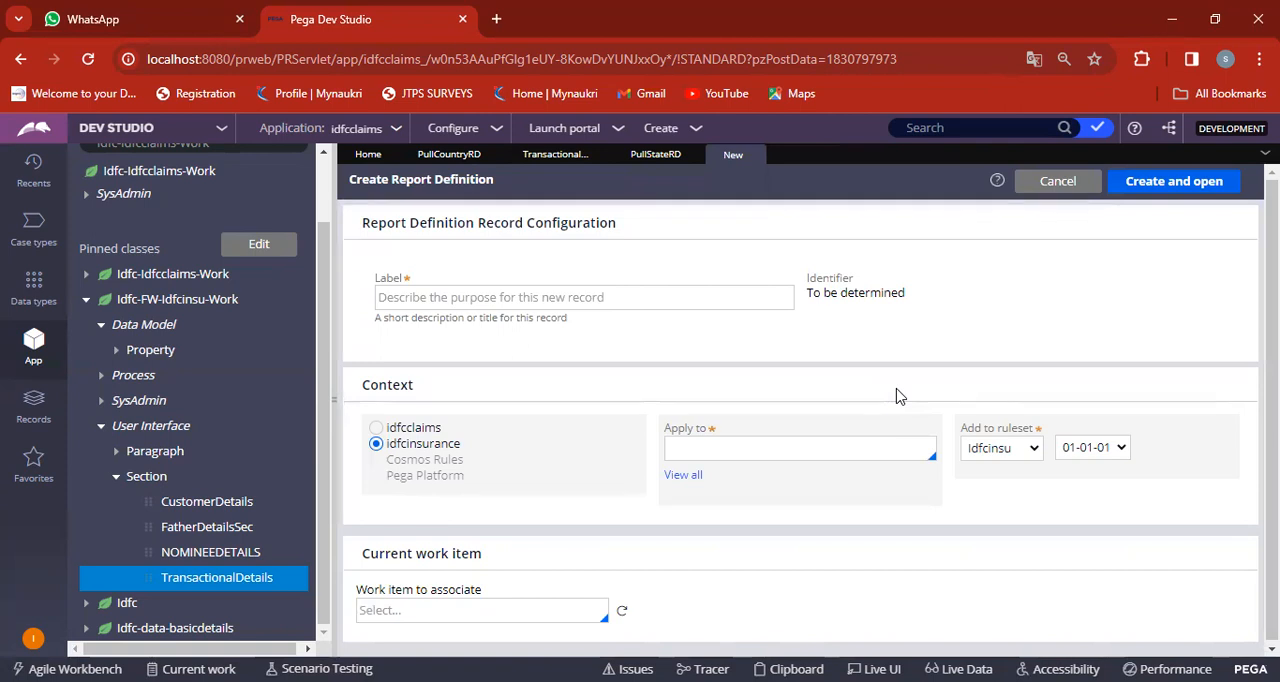
{"action": "left_click", "coordinate": [632, 297]}
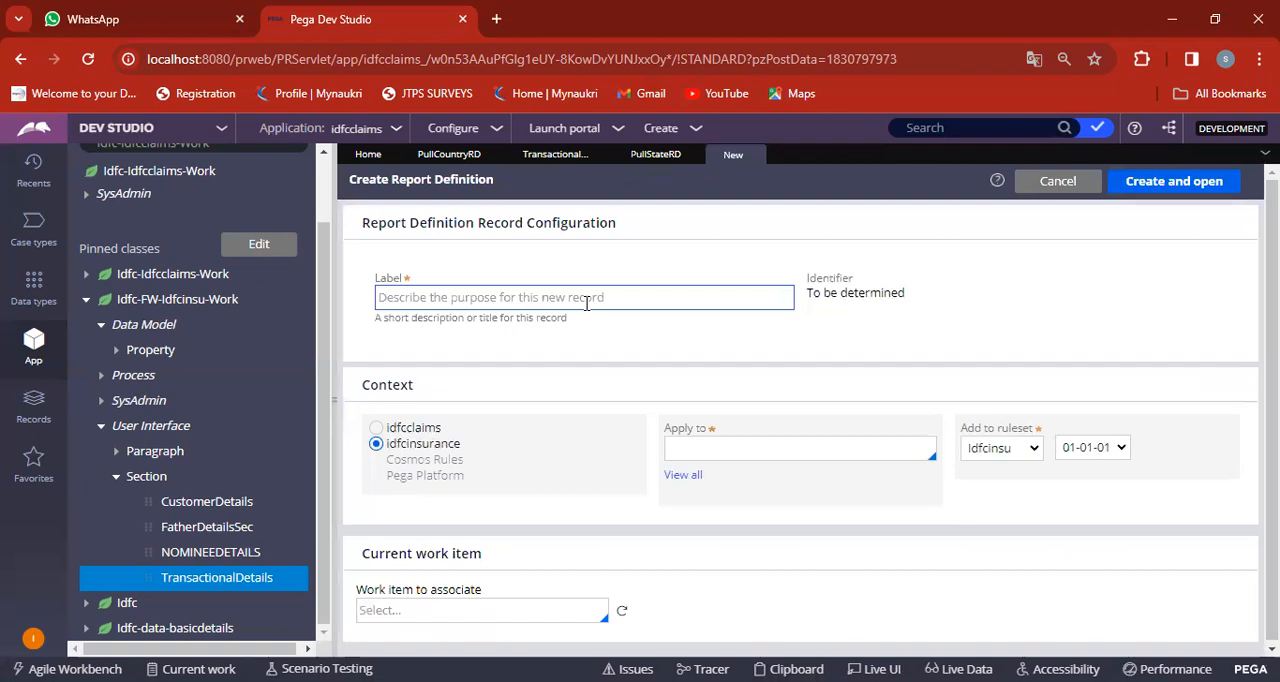
{"action": "type", "text": "P"}
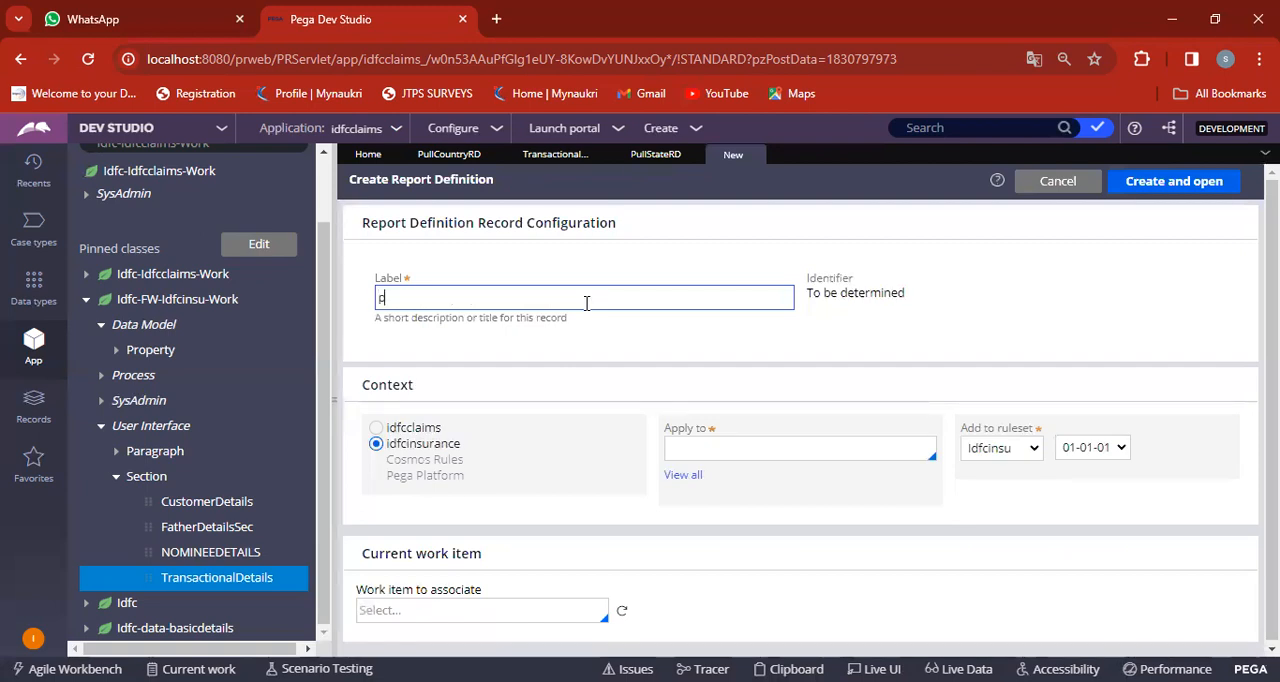
{"action": "key", "text": "BackSpace"}
{"action": "type", "text": "Pull city"}
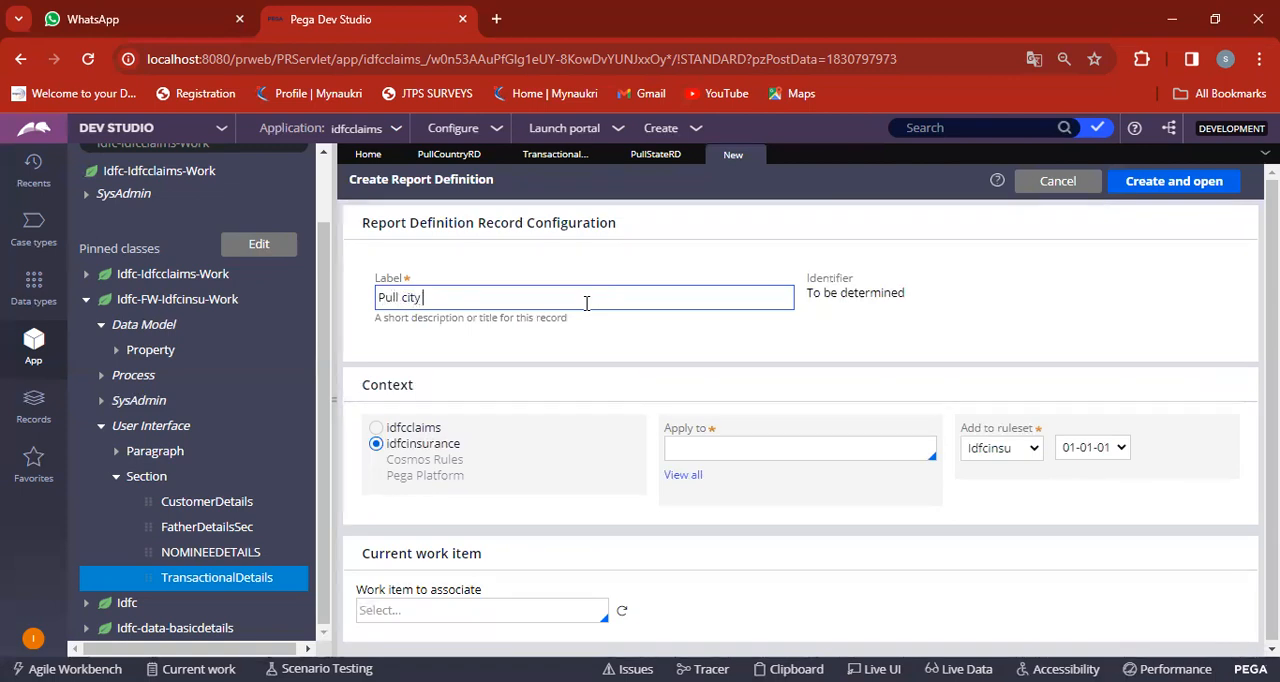
{"action": "key", "text": "BackSpace"}
{"action": "key", "text": "BackSpace"}
{"action": "key", "text": "BackSpace"}
{"action": "type", "text": "Cl"}
{"action": "type", "text": "ty"}
{"action": "type", "text": " RD"}
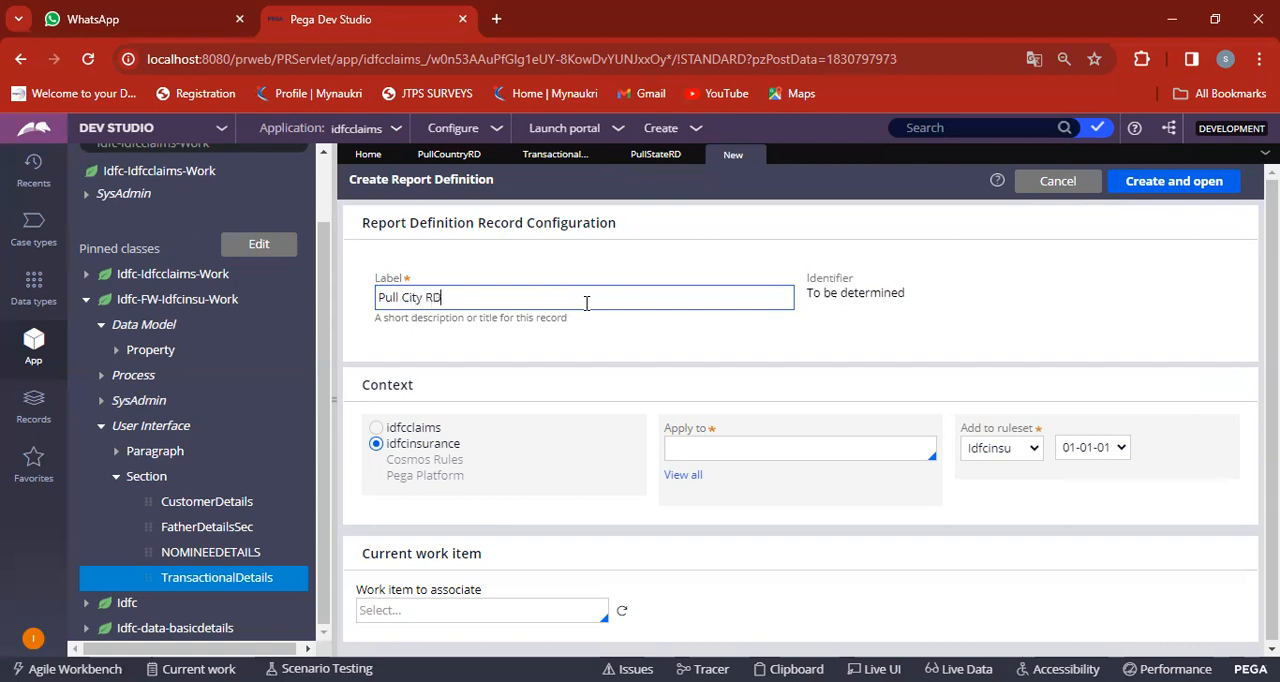
Apply the Pull City RD report definition to the Idfc-FW-Idfcinsu-Work class, then create and open it.
{"action": "left_click", "coordinate": [684, 477]}
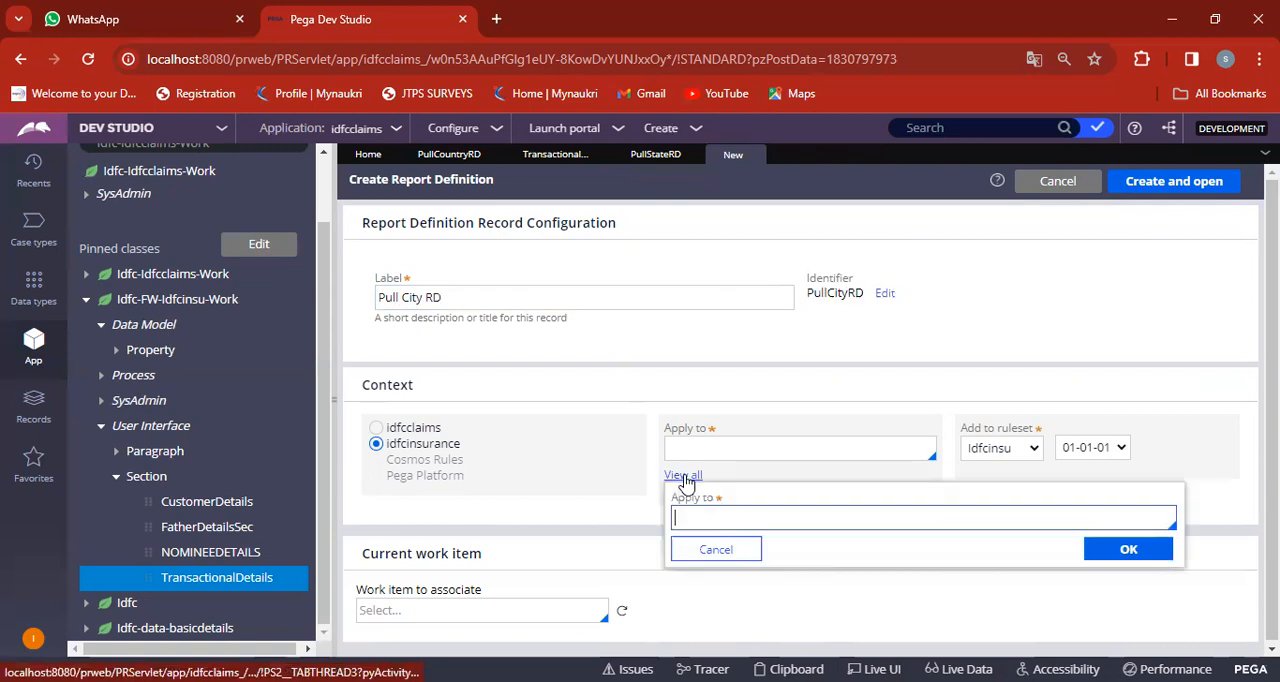
{"action": "type", "text": "IDFC"}
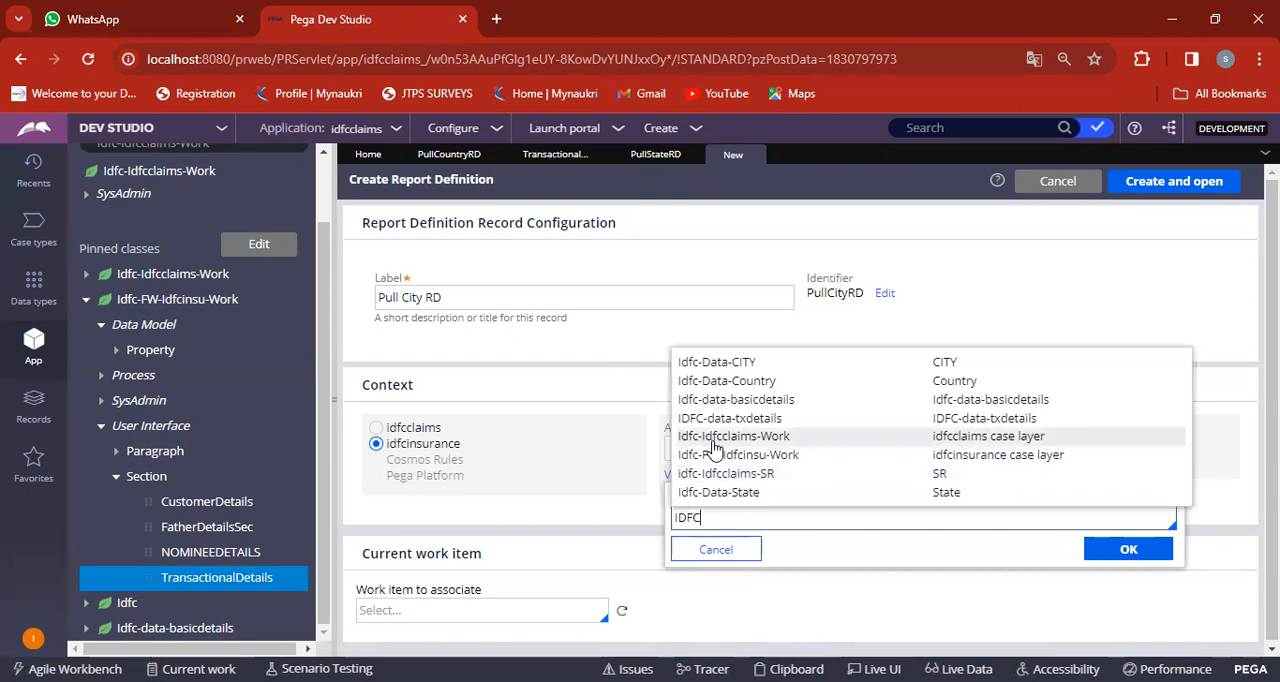
{"action": "double_click", "coordinate": [713, 459]}
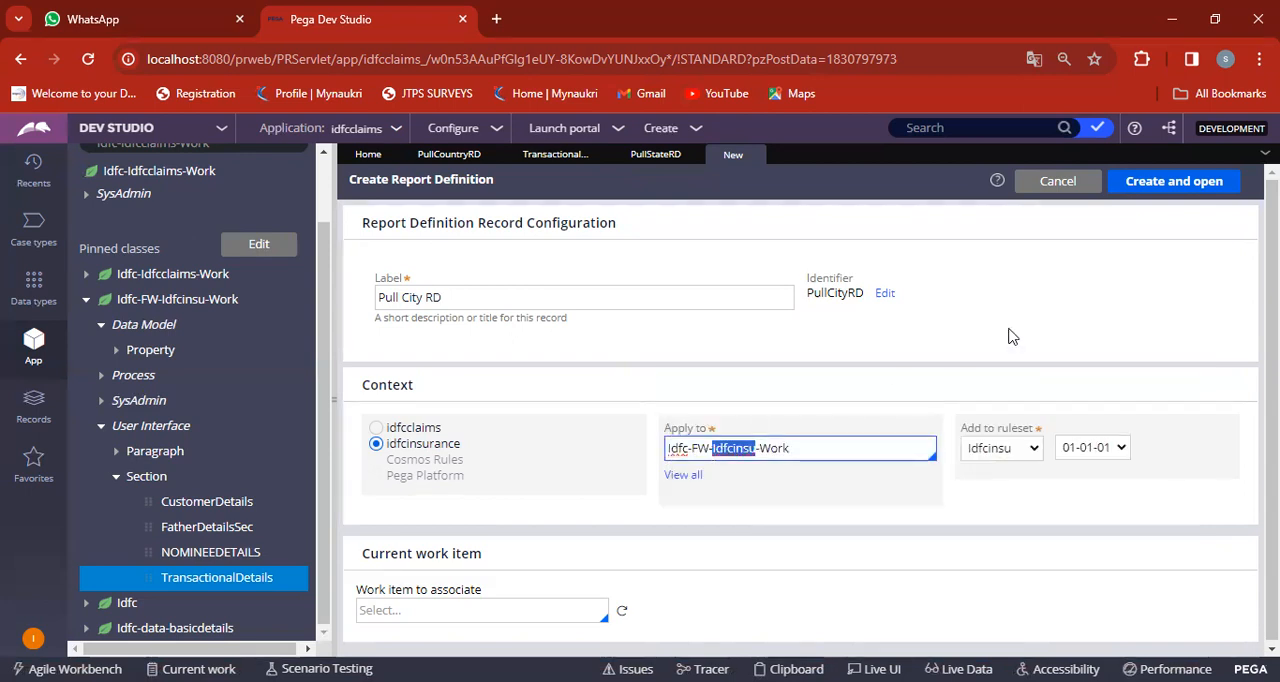
{"action": "left_click", "coordinate": [1181, 193]}
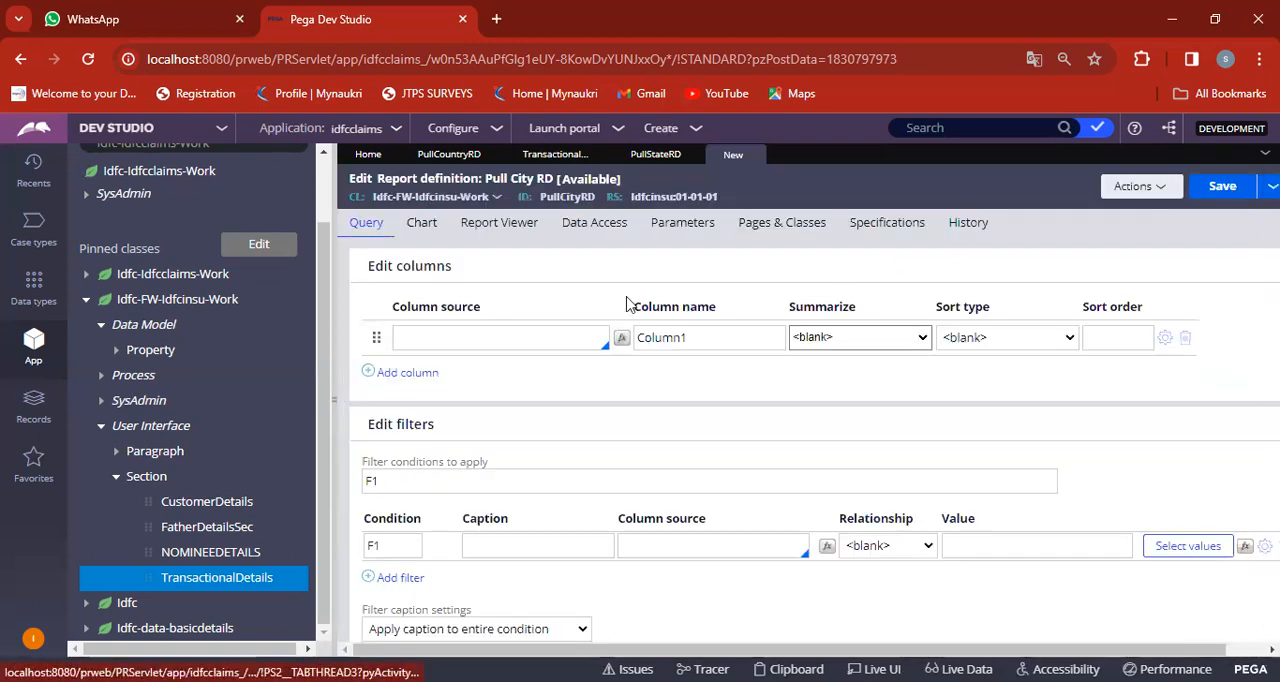
Try .CITY ID as the first column's source, then close the Pull City RD report definition and discard its unsaved changes.
{"action": "left_click", "coordinate": [468, 339]}
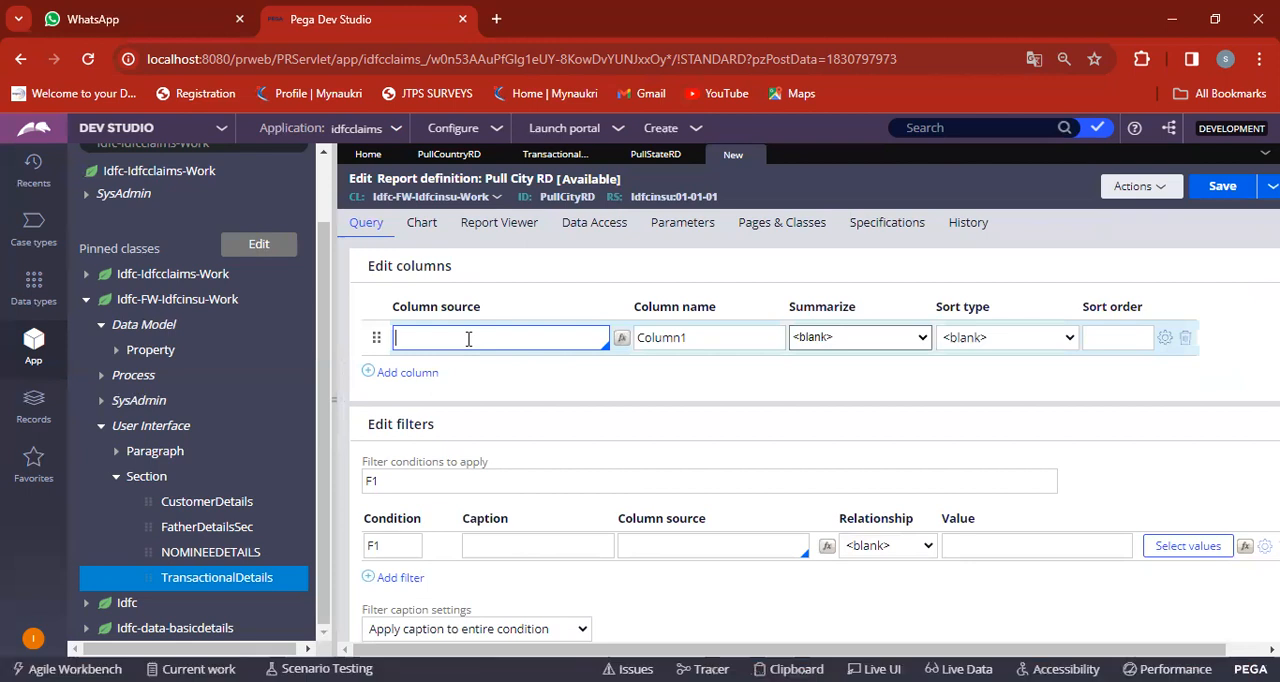
{"action": "type", "text": "."}
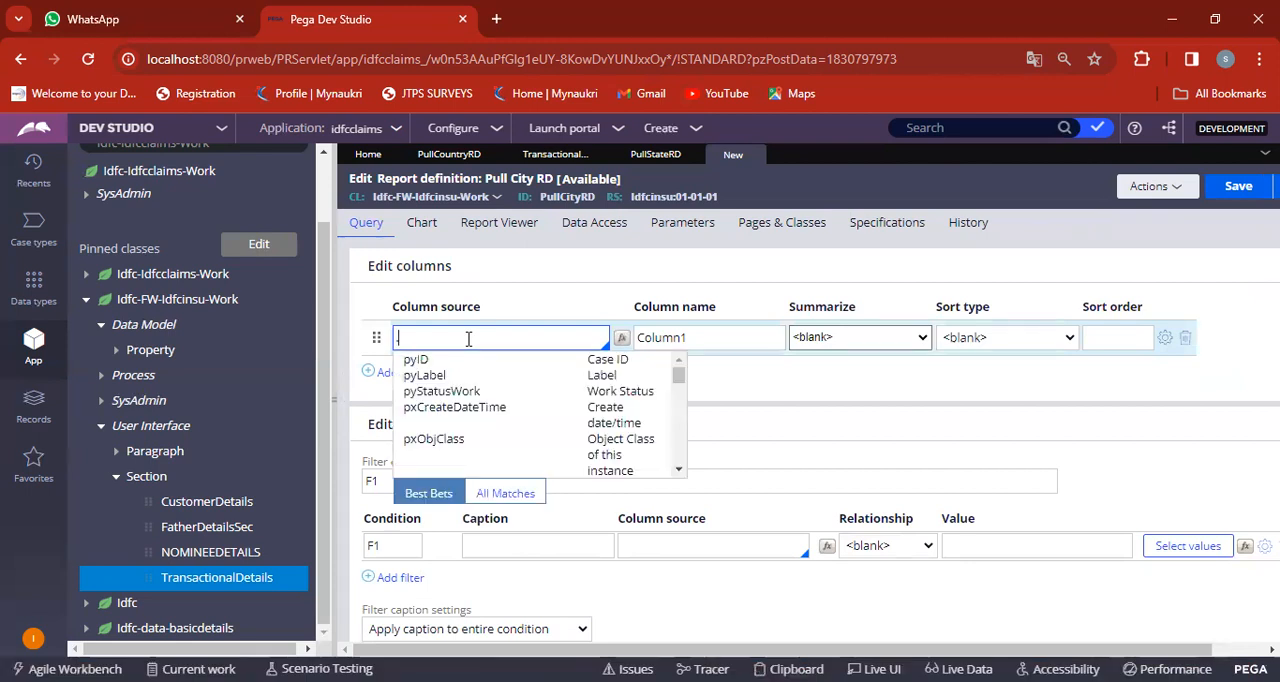
{"action": "type", "text": "CITY"}
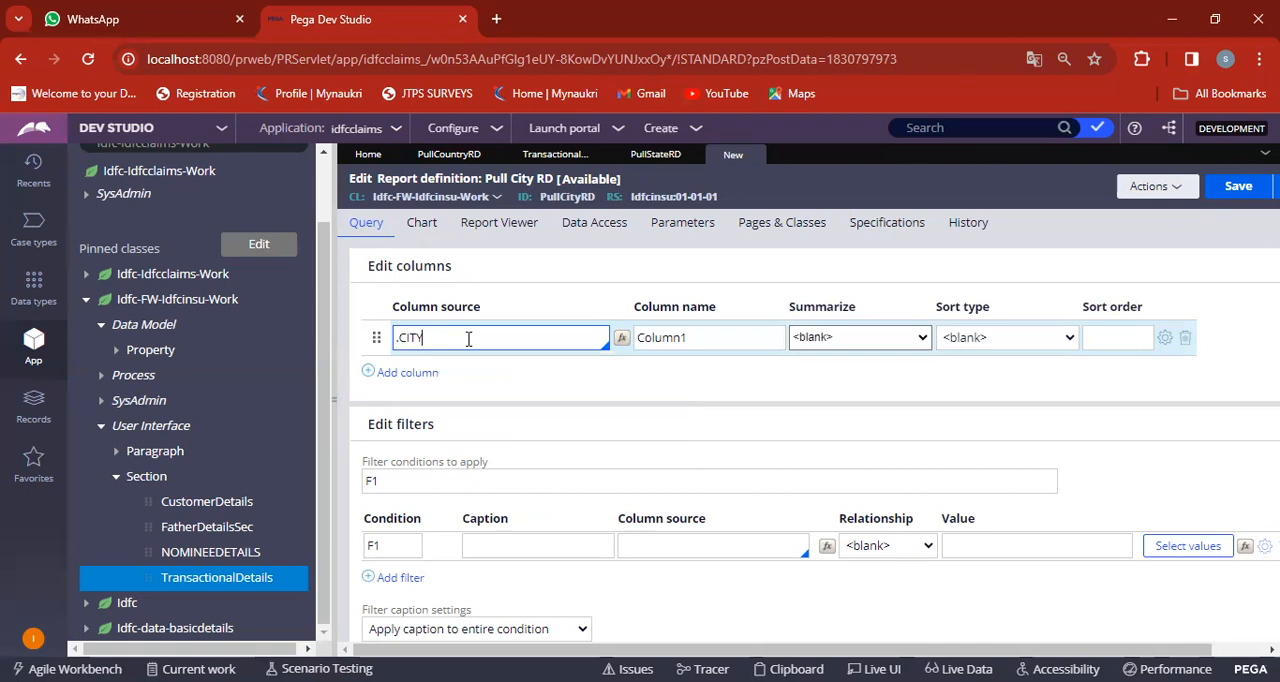
{"action": "key", "text": "BackSpace"}
{"action": "key", "text": "BackSpace"}
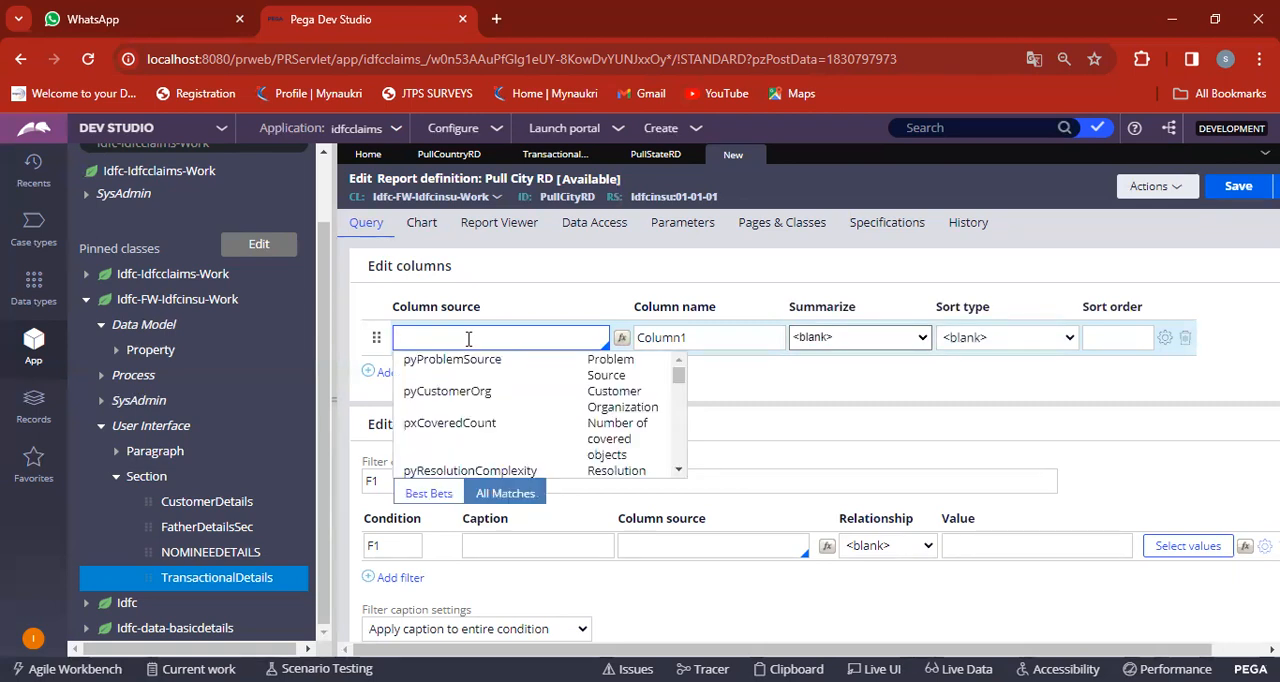
{"action": "type", "text": ".CITY ID"}
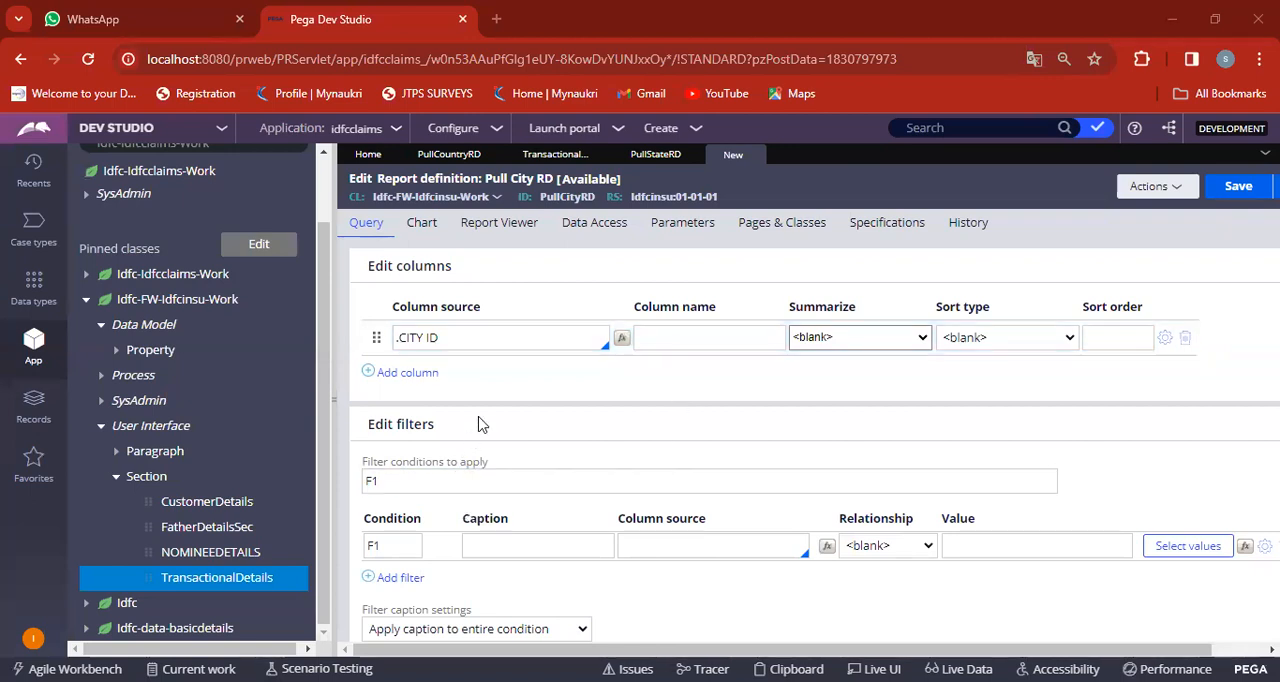
{"action": "left_click", "coordinate": [504, 339]}
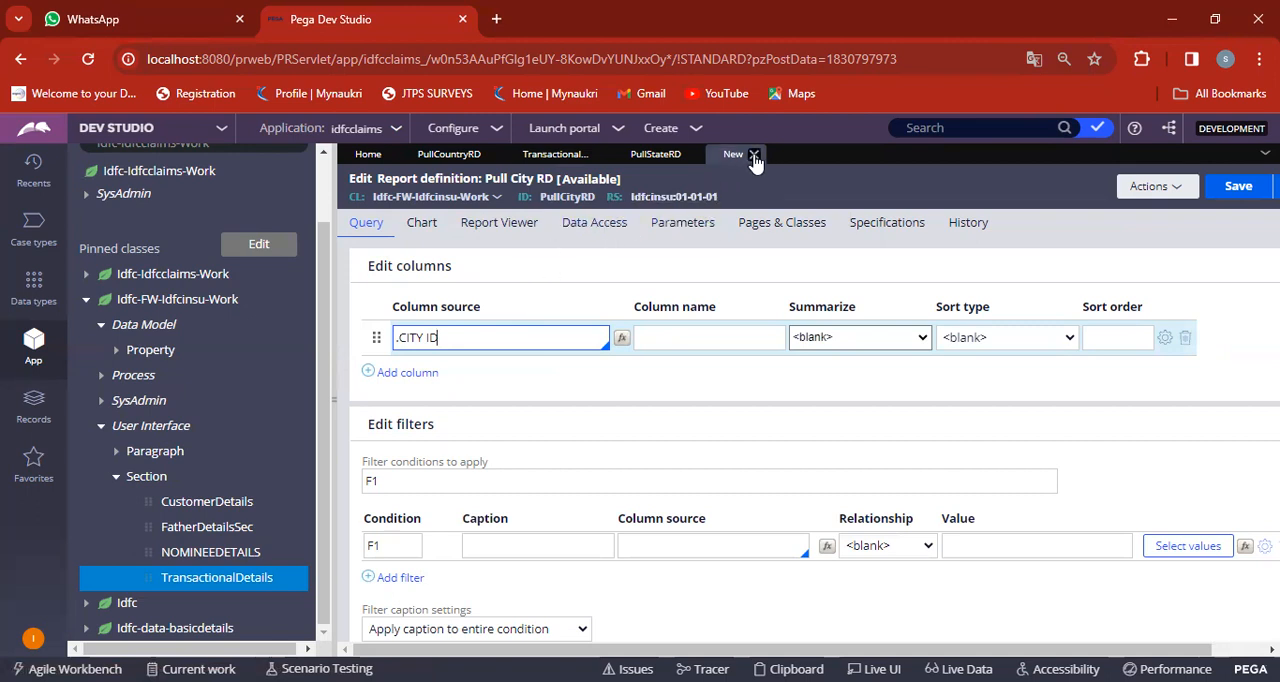
{"action": "left_click", "coordinate": [754, 156]}
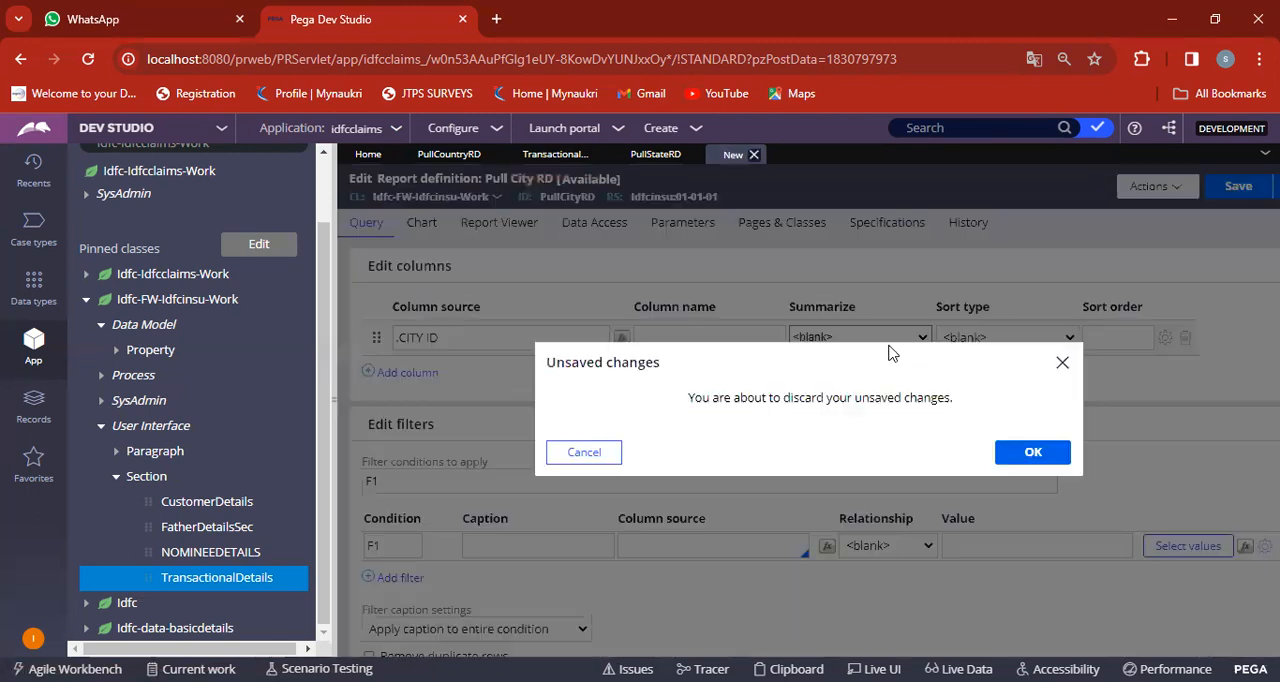
{"action": "left_click", "coordinate": [1038, 456]}
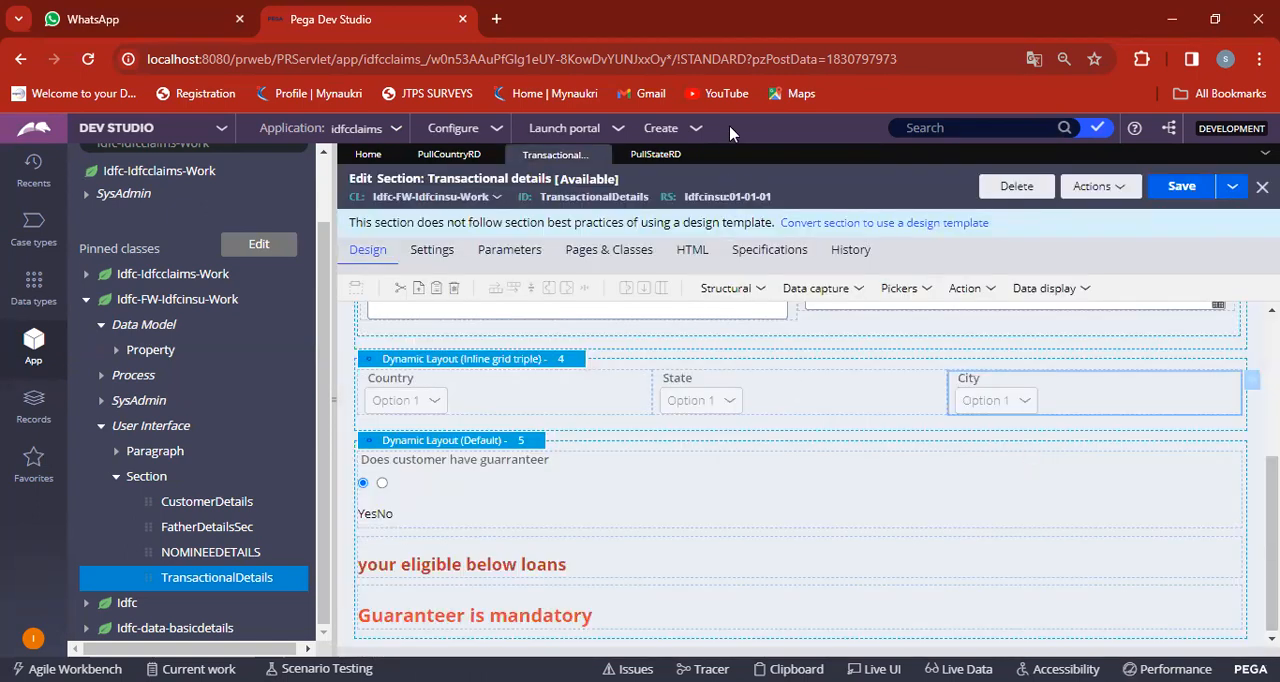
Start the city report definition over as a new record labelled "Pull City RD".
{"action": "left_click", "coordinate": [697, 128]}
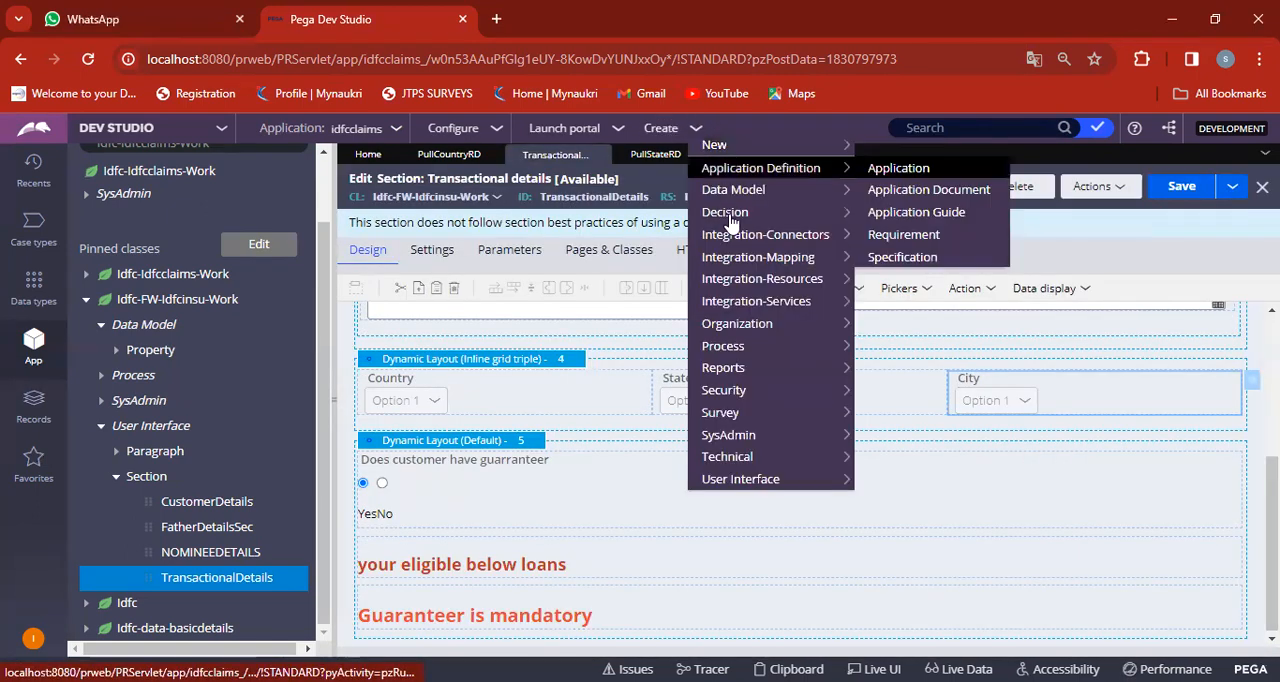
{"action": "mouse_move", "coordinate": [737, 226]}
{"action": "mouse_move", "coordinate": [740, 368]}
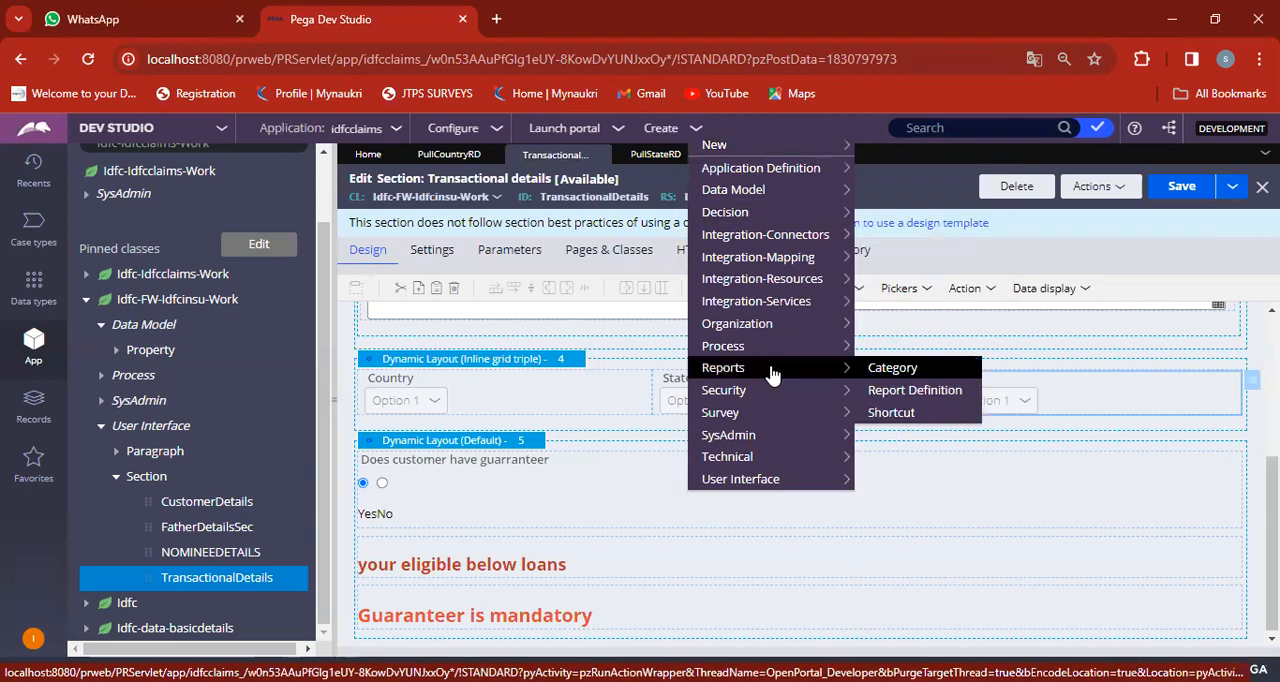
{"action": "left_click", "coordinate": [917, 391]}
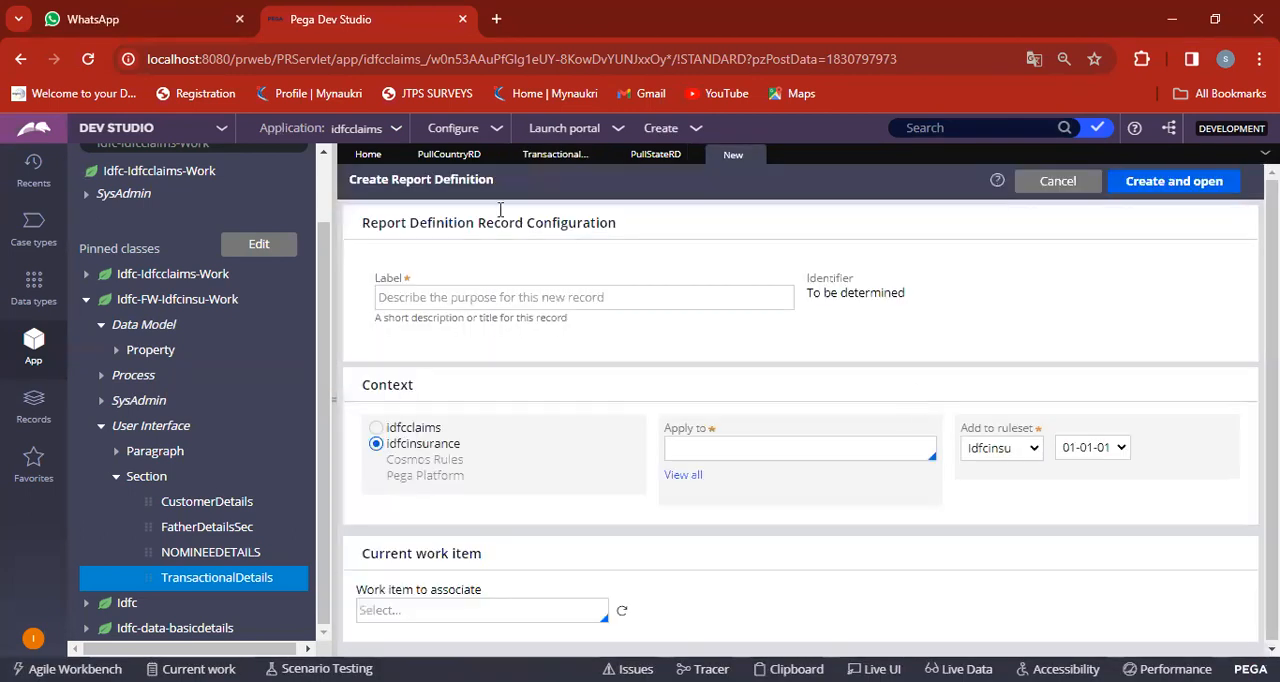
{"action": "left_click", "coordinate": [502, 294]}
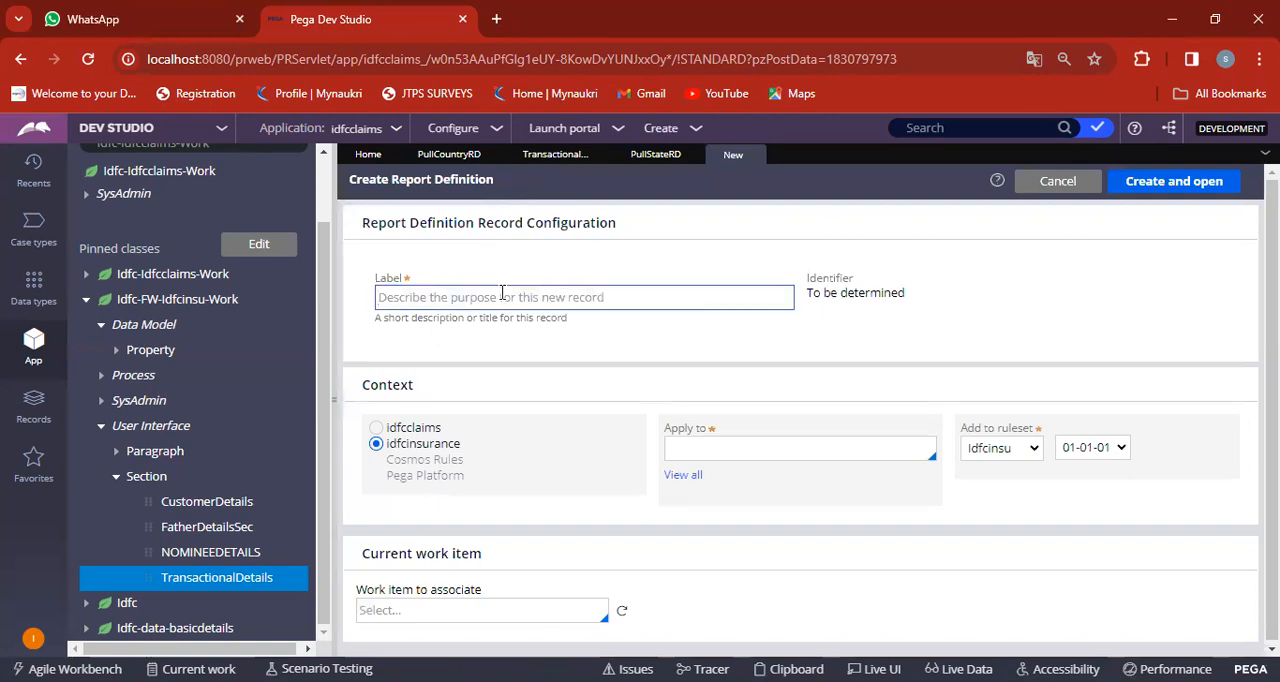
{"action": "type", "text": "p"}
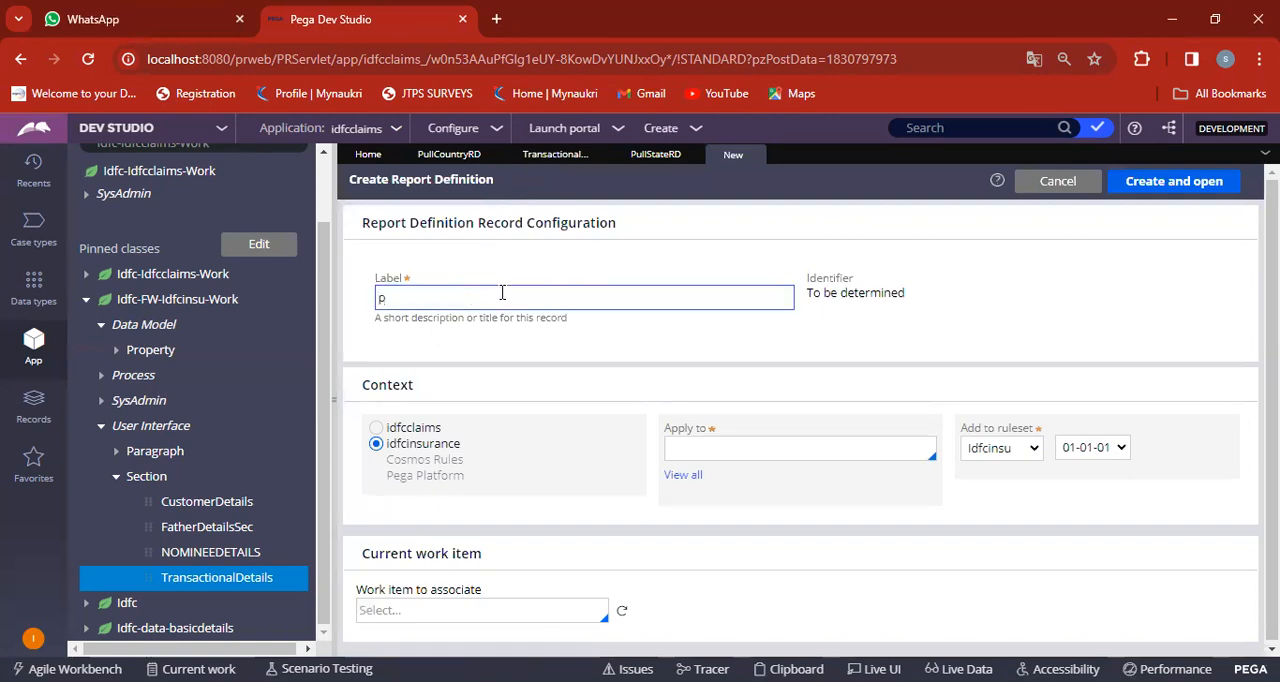
{"action": "key", "text": "BackSpace"}
{"action": "type", "text": "Pull city RD"}
{"action": "key", "text": "Left"}
{"action": "key", "text": "Left"}
{"action": "key", "text": "Left"}
{"action": "key", "text": "Left"}
{"action": "key", "text": "Left"}
{"action": "key", "text": "BackSpace"}
{"action": "type", "text": "C"}
{"action": "key", "text": "BackSpace"}
{"action": "type", "text": "C"}
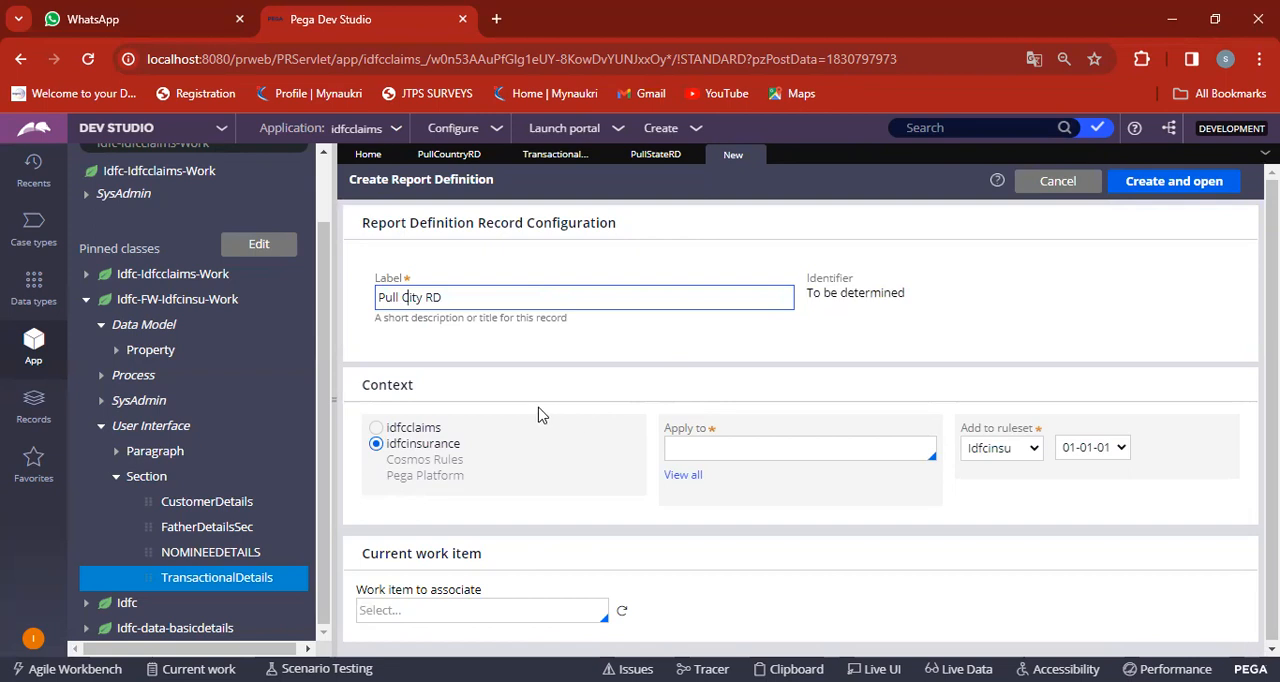
{"action": "left_click", "coordinate": [574, 388]}
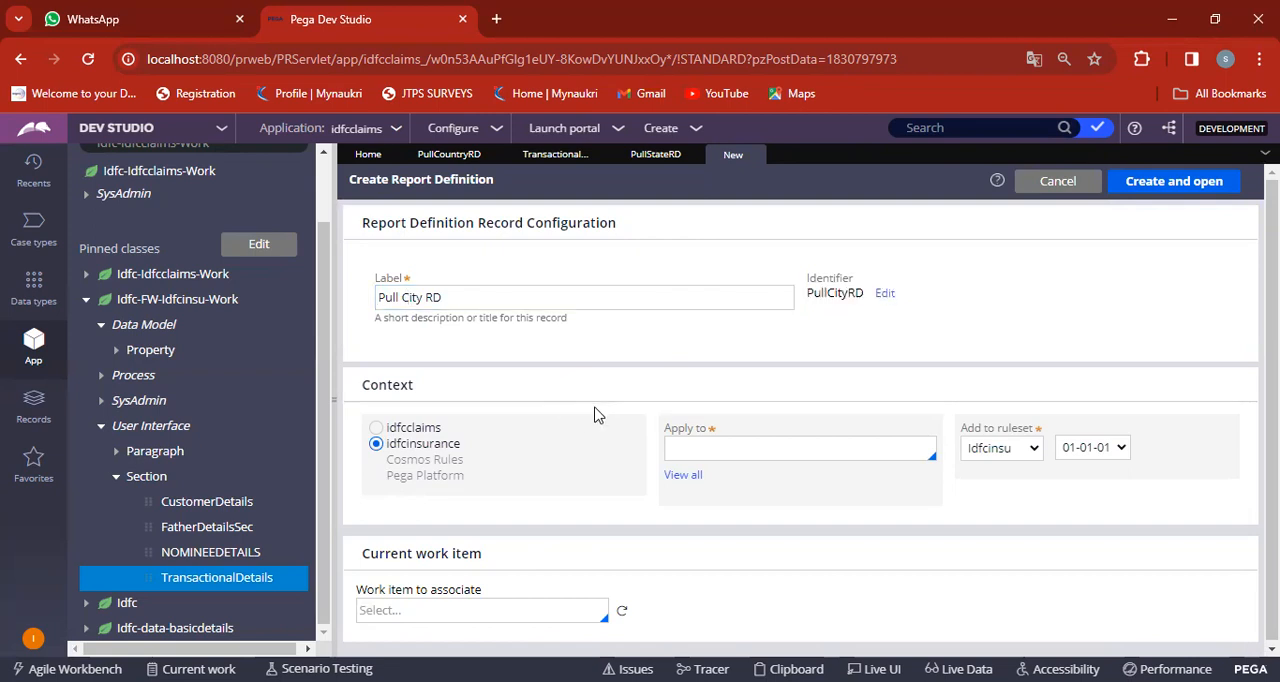
Apply the new report definition to the Idfc-Data-CITY class, then create and open it.
{"action": "left_click", "coordinate": [685, 476]}
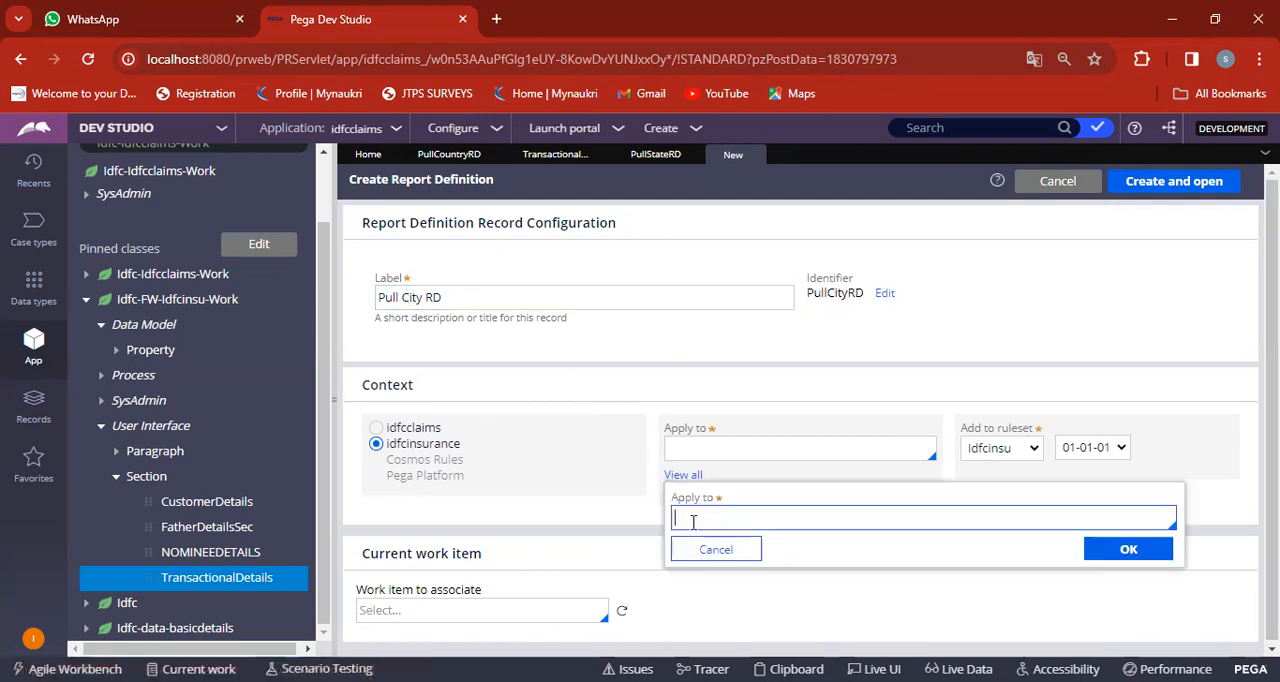
{"action": "type", "text": "IDFC-DATA"}
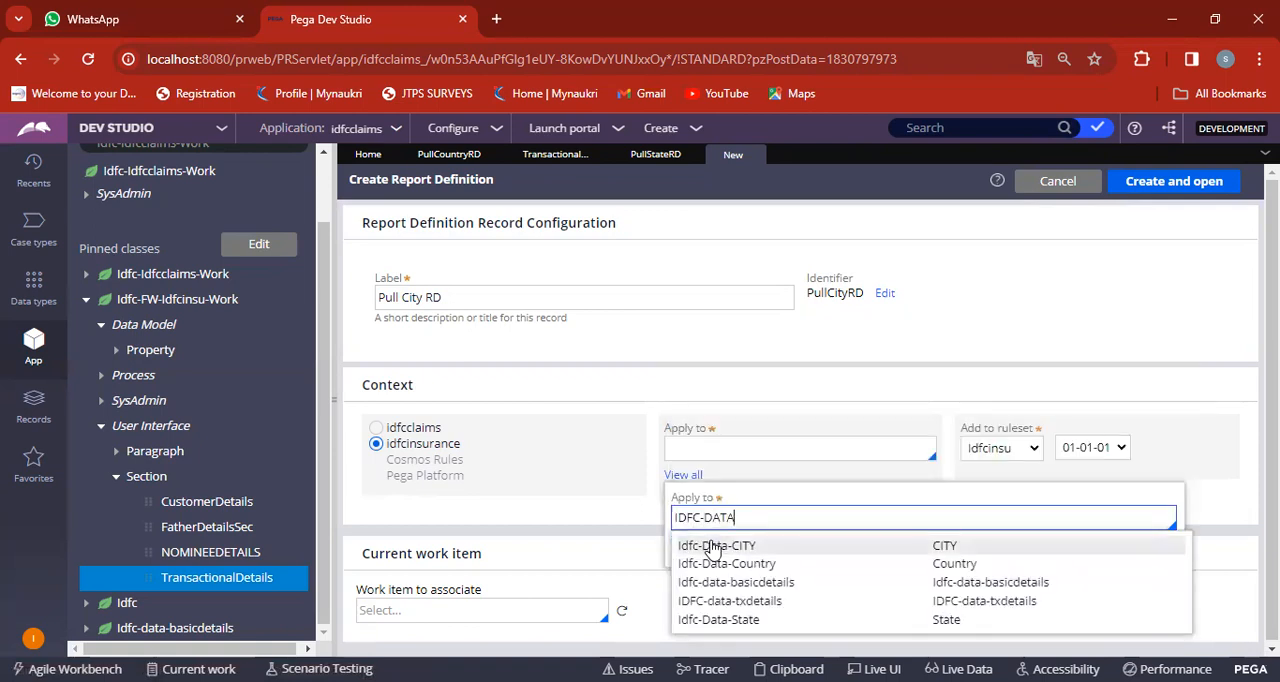
{"action": "left_click", "coordinate": [714, 546]}
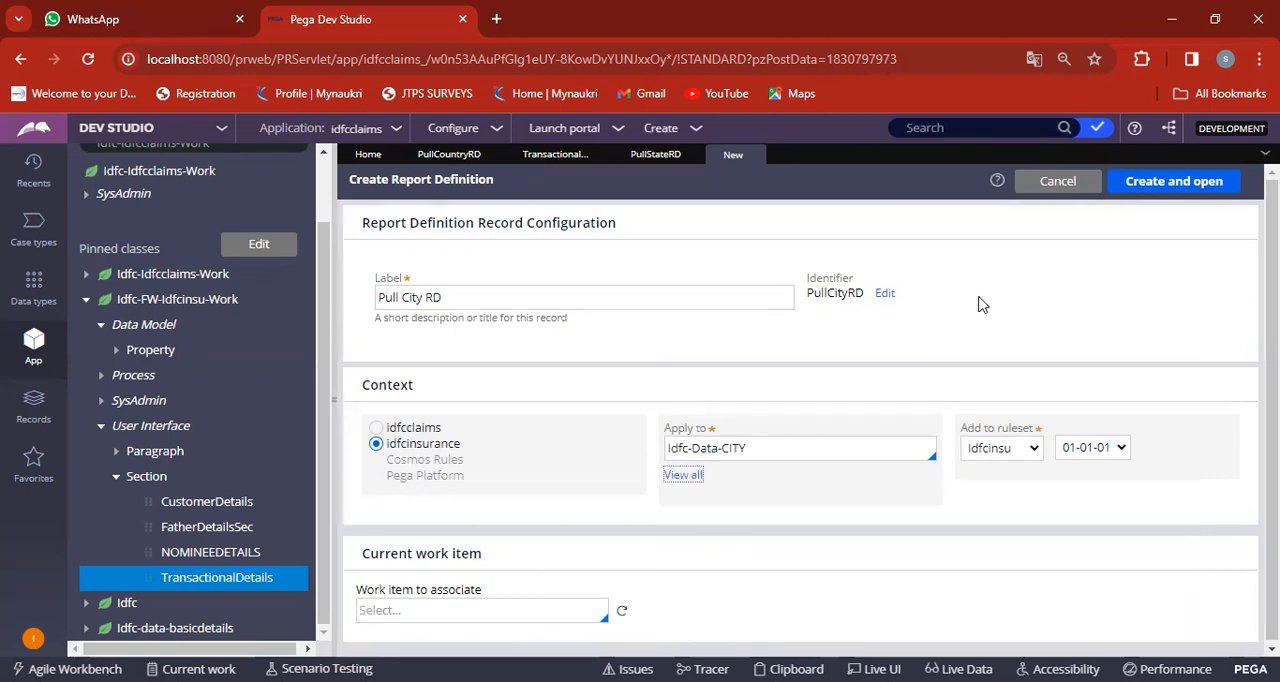
{"action": "left_click", "coordinate": [1172, 186]}
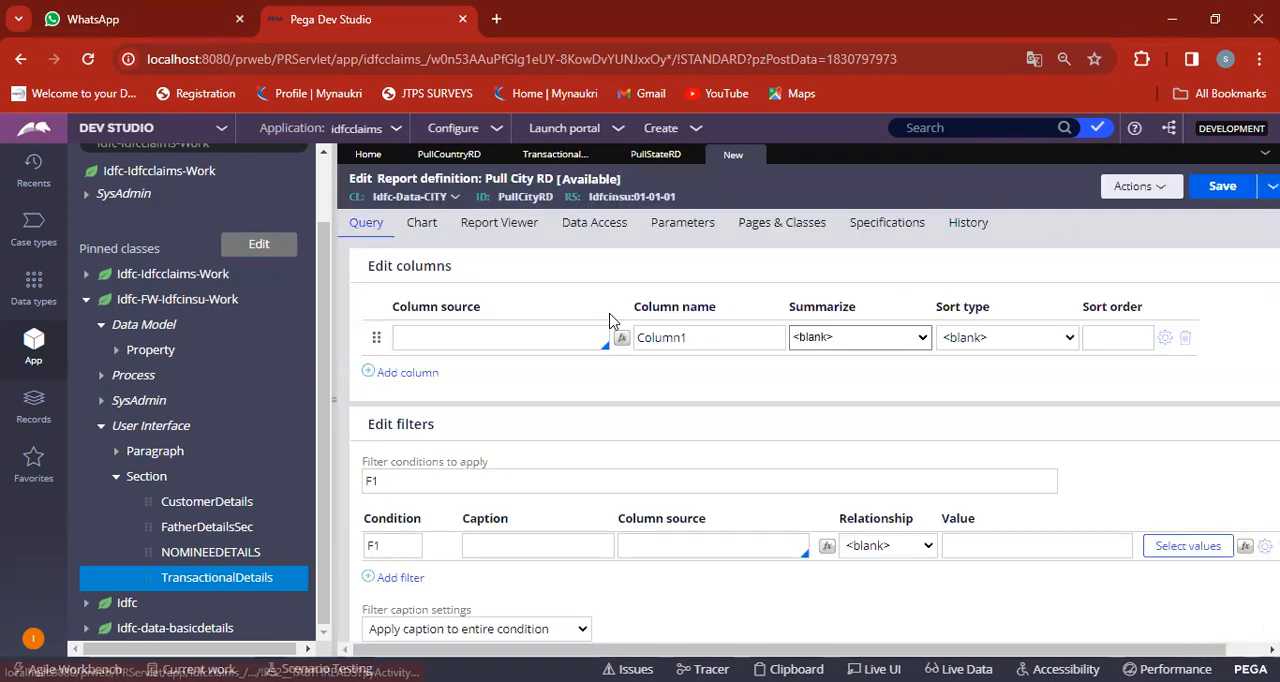
Set .CityID as the first column source of Pull City RD and add a second column sourced from .CityName.
{"action": "left_click", "coordinate": [446, 344]}
{"action": "type", "text": "."}
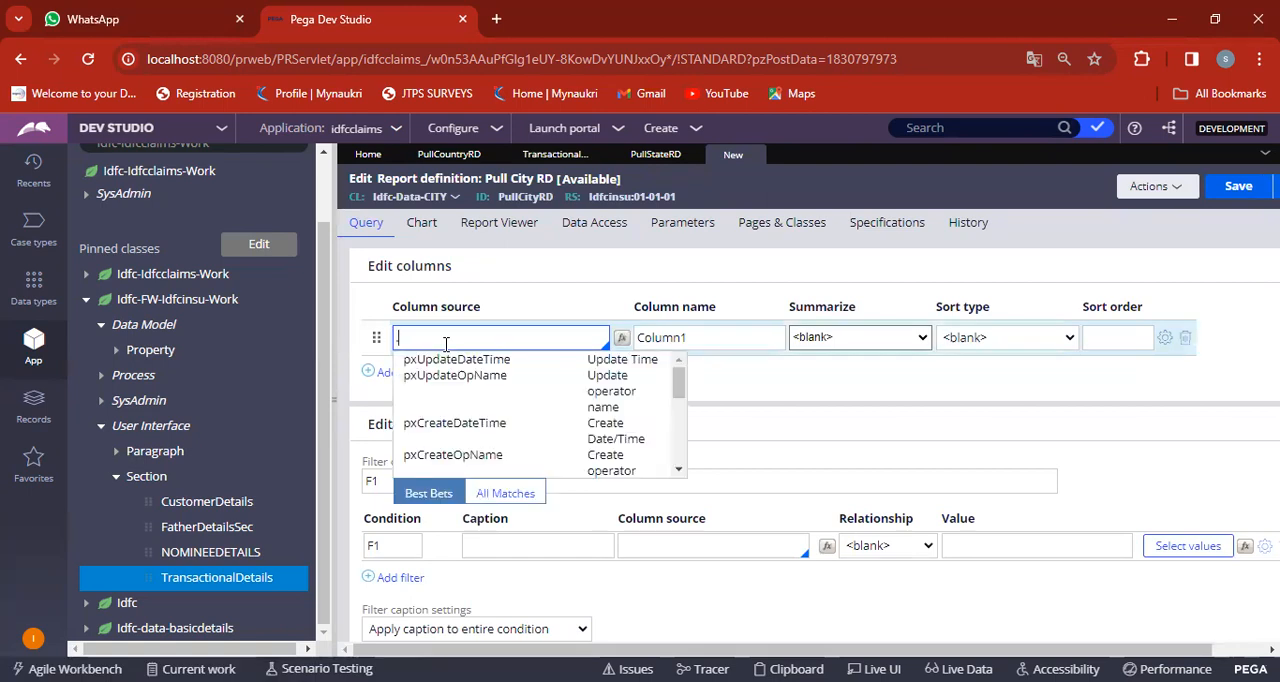
{"action": "type", "text": "CITY"}
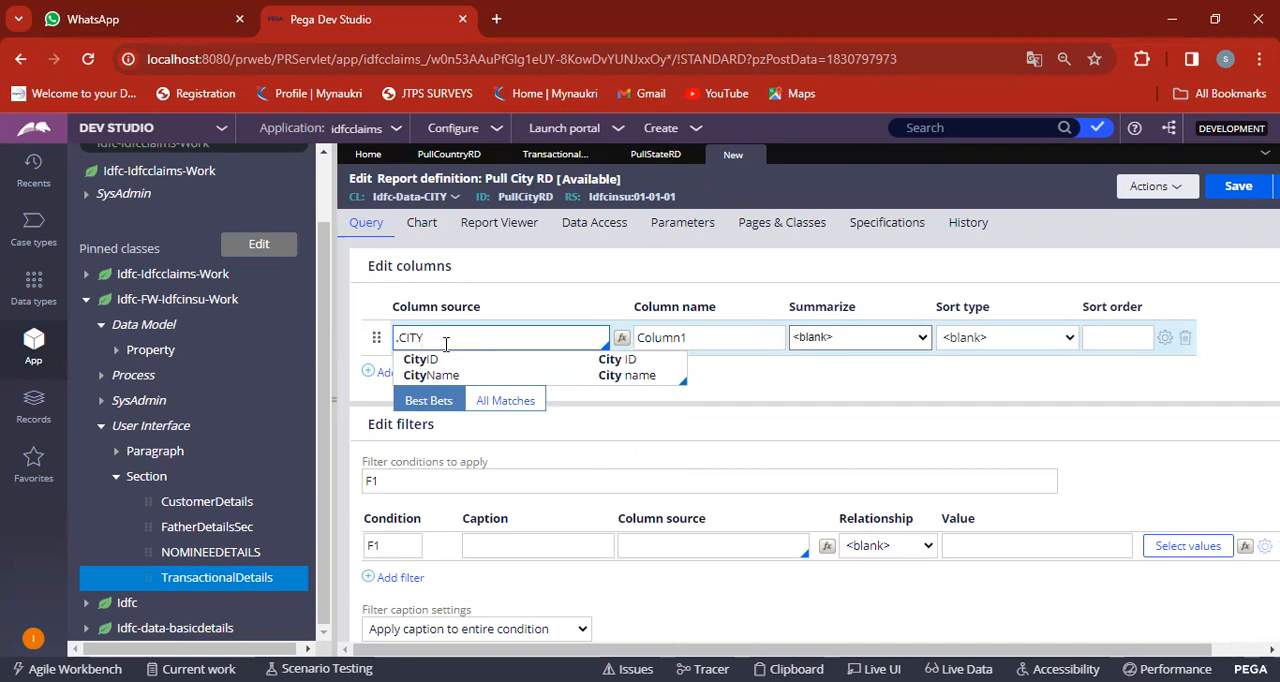
{"action": "left_click", "coordinate": [432, 359]}
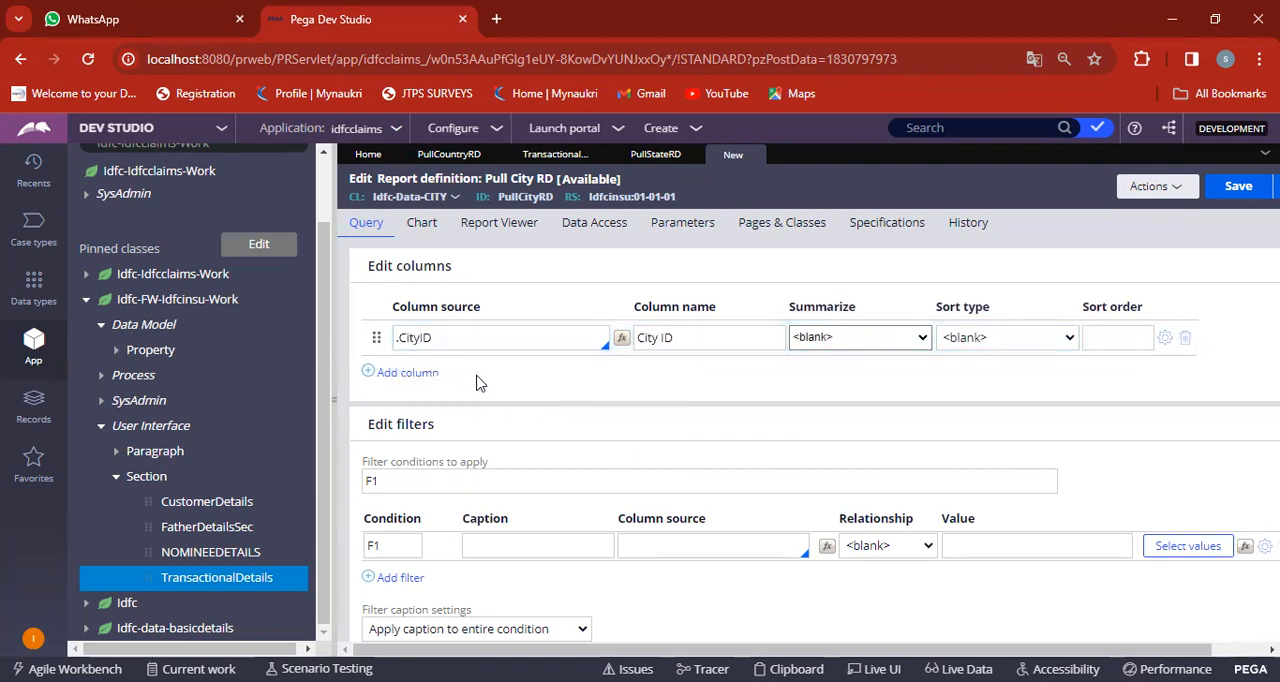
{"action": "left_click", "coordinate": [368, 373]}
{"action": "type", "text": ".CITYNAME"}
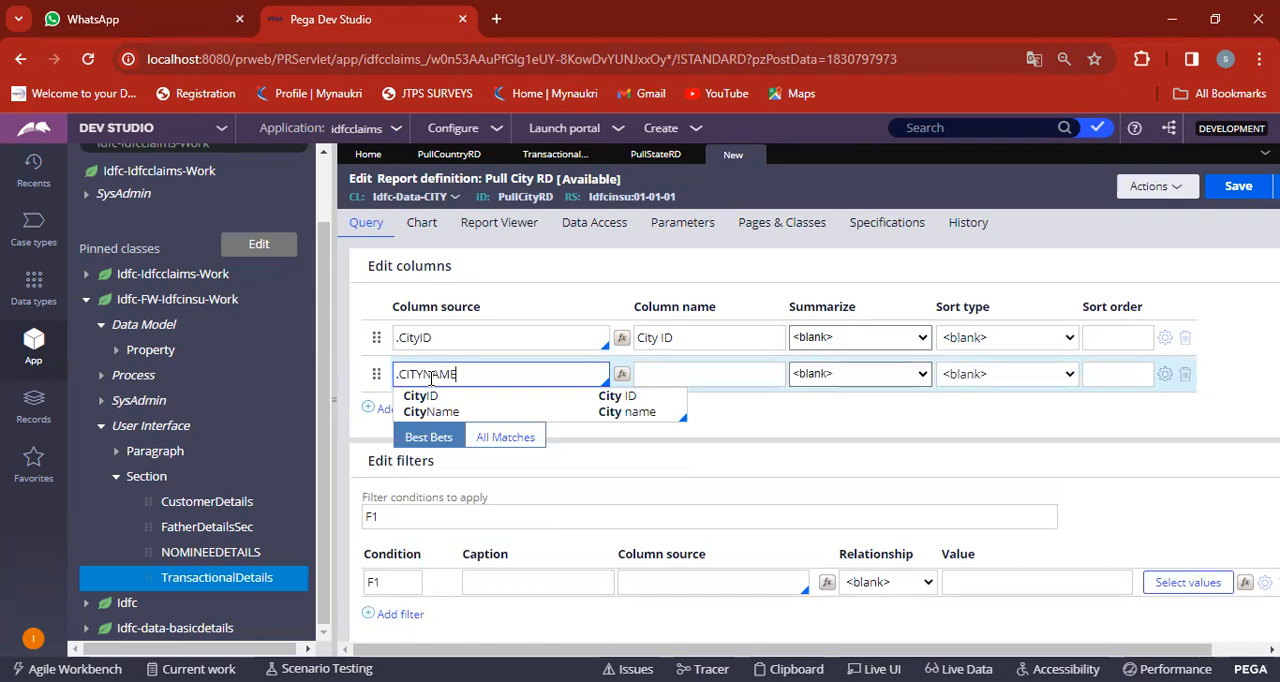
{"action": "left_click", "coordinate": [431, 411]}
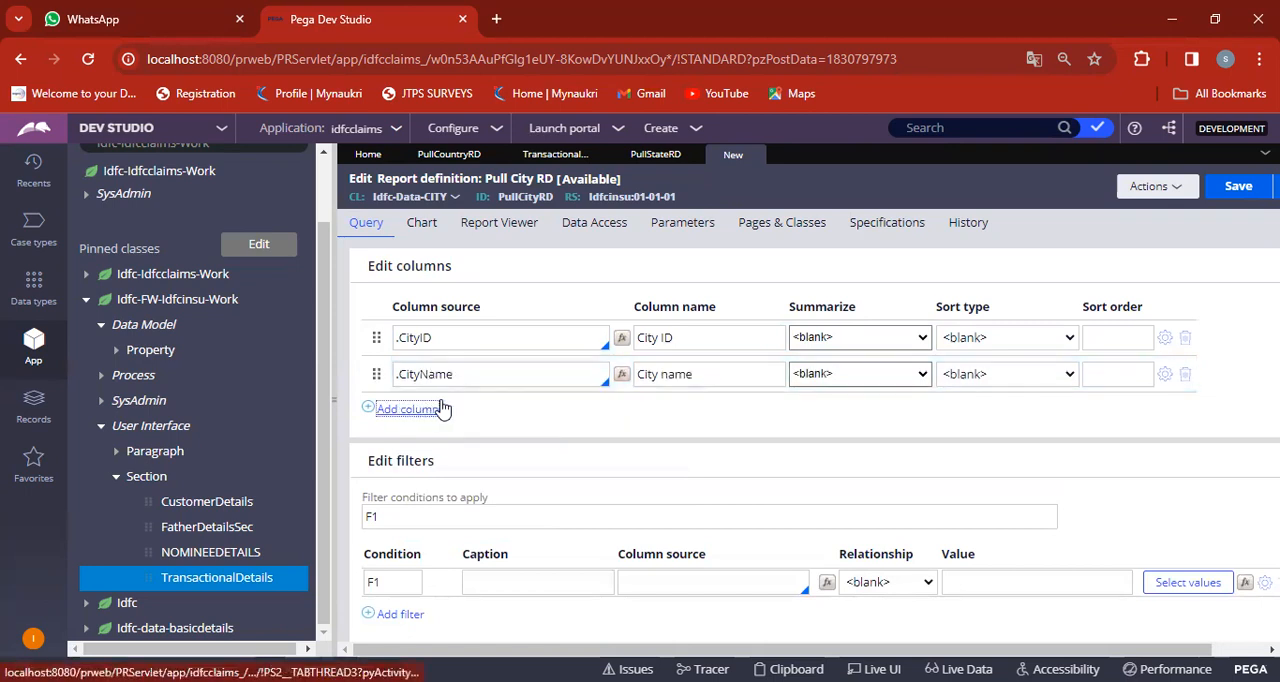
Set the City name column's sort type to Highest to Lowest and save the report definition.
{"action": "left_click", "coordinate": [987, 375]}
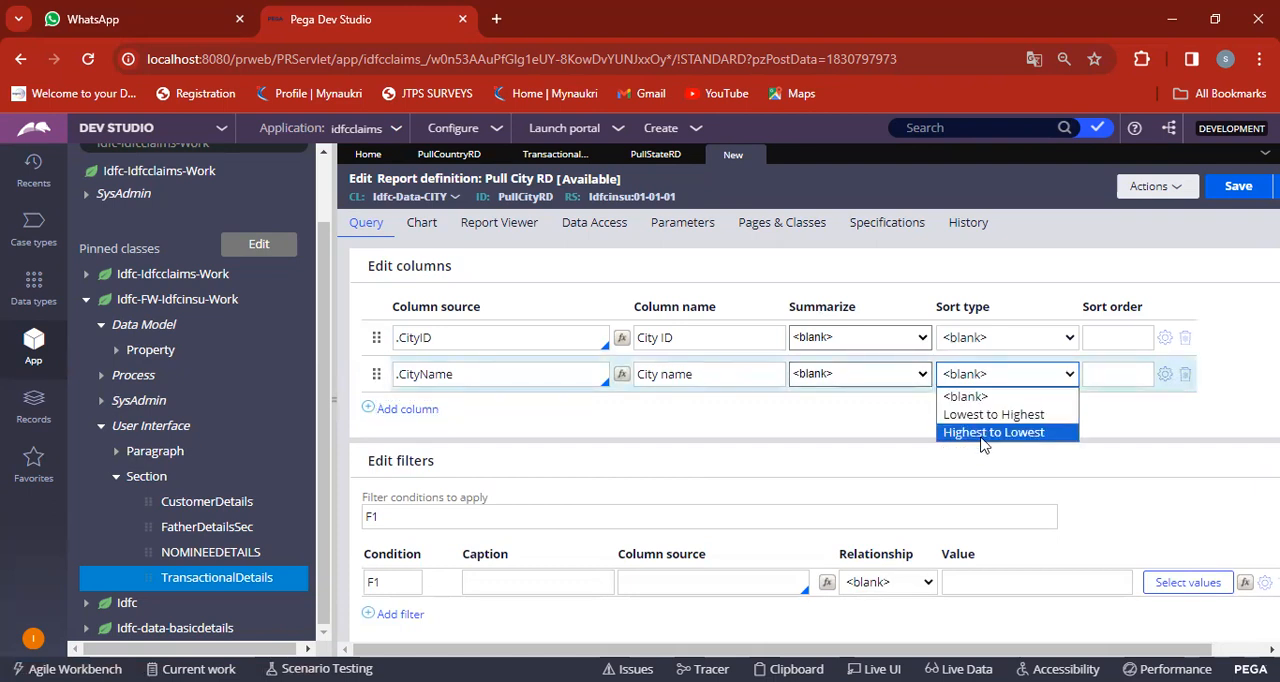
{"action": "left_click", "coordinate": [993, 432]}
{"action": "left_click", "coordinate": [1240, 189]}
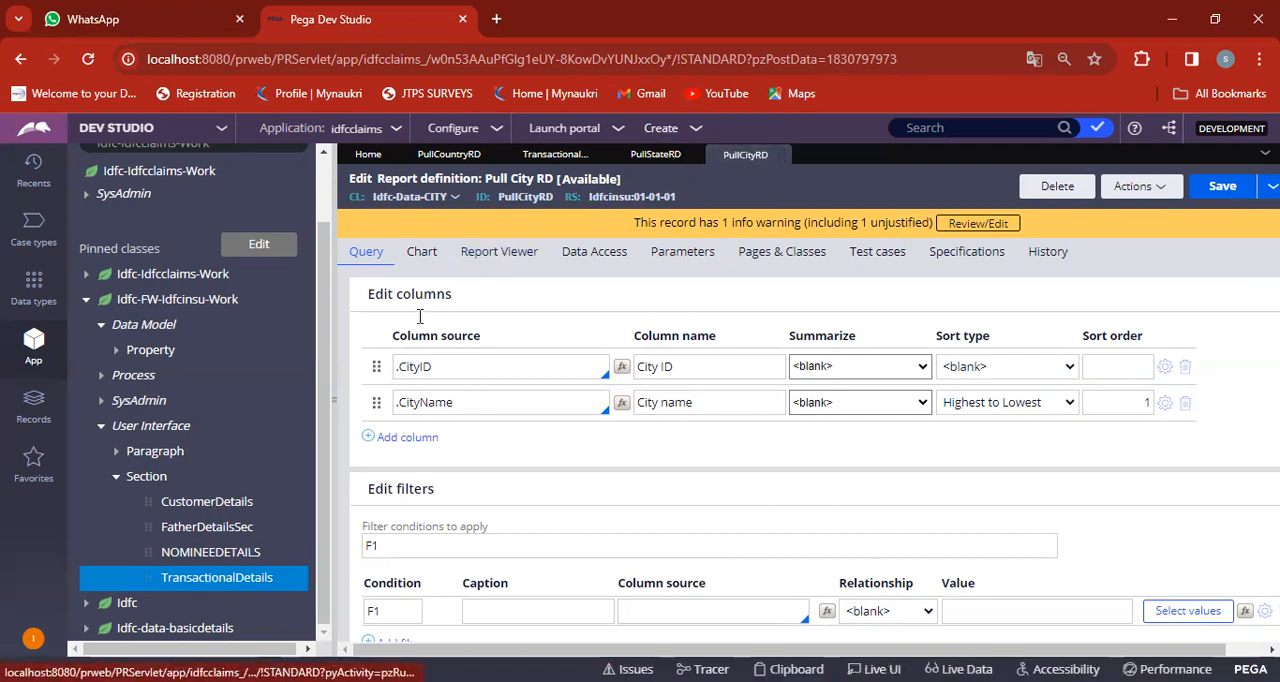
Check the list source settings of the City dropdown in the Transactional details section, then submit its cell properties.
{"action": "left_click", "coordinate": [522, 154]}
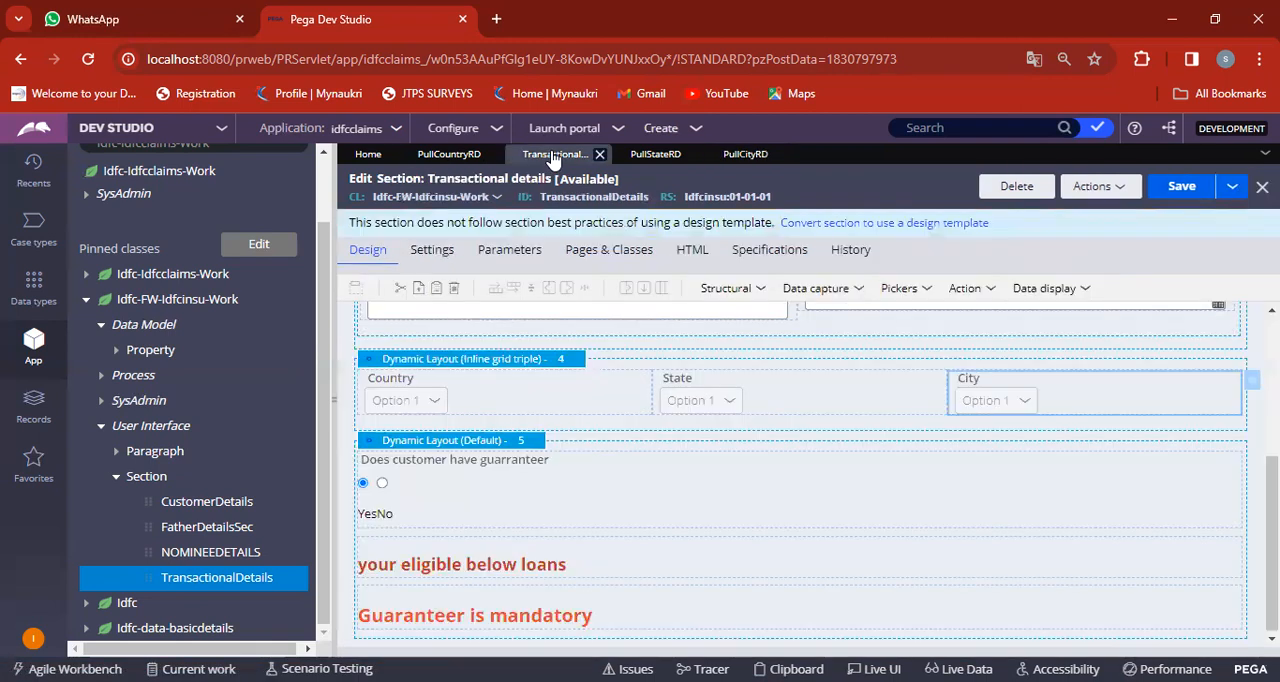
{"action": "double_click", "coordinate": [1003, 400]}
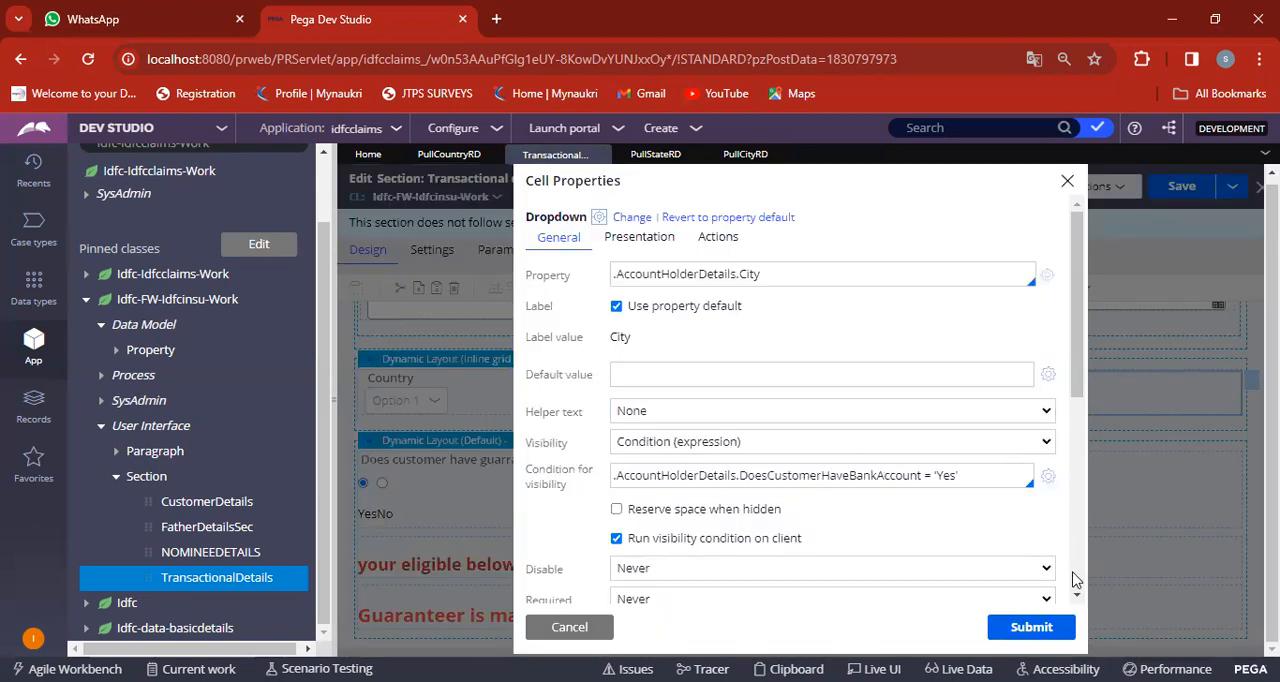
{"action": "left_click_drag", "start_coordinate": [1078, 598], "coordinate": [1078, 598]}
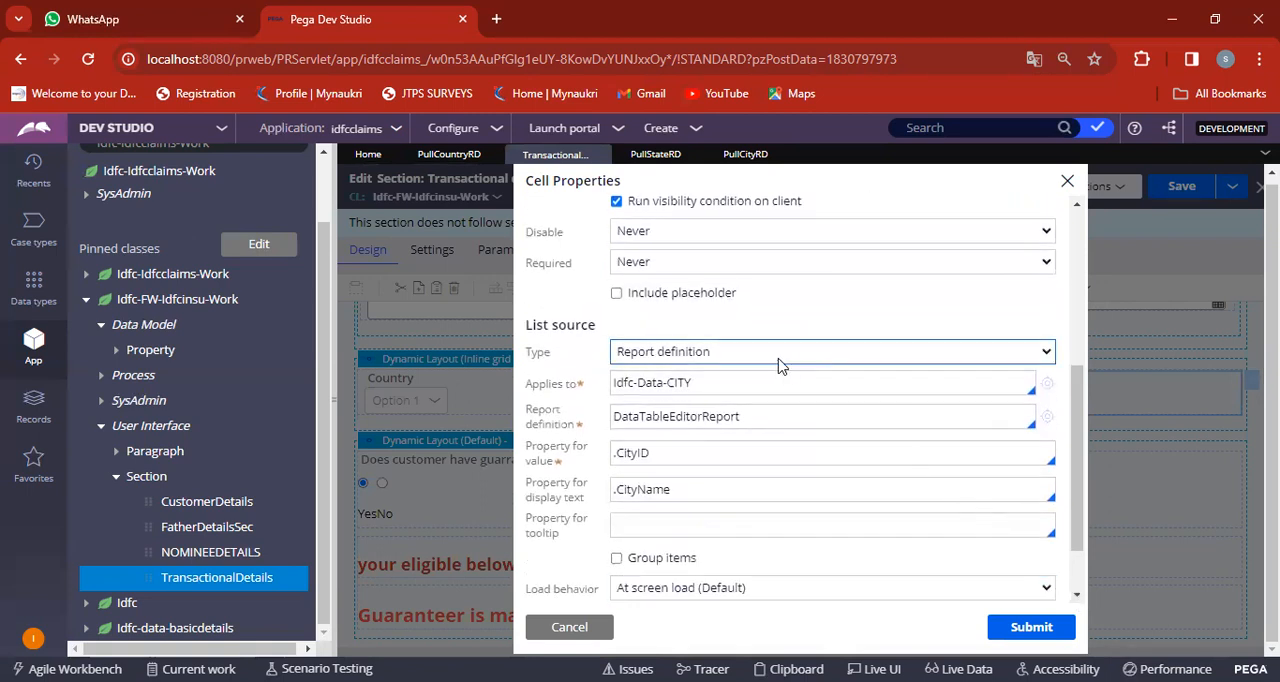
{"action": "left_click", "coordinate": [753, 352]}
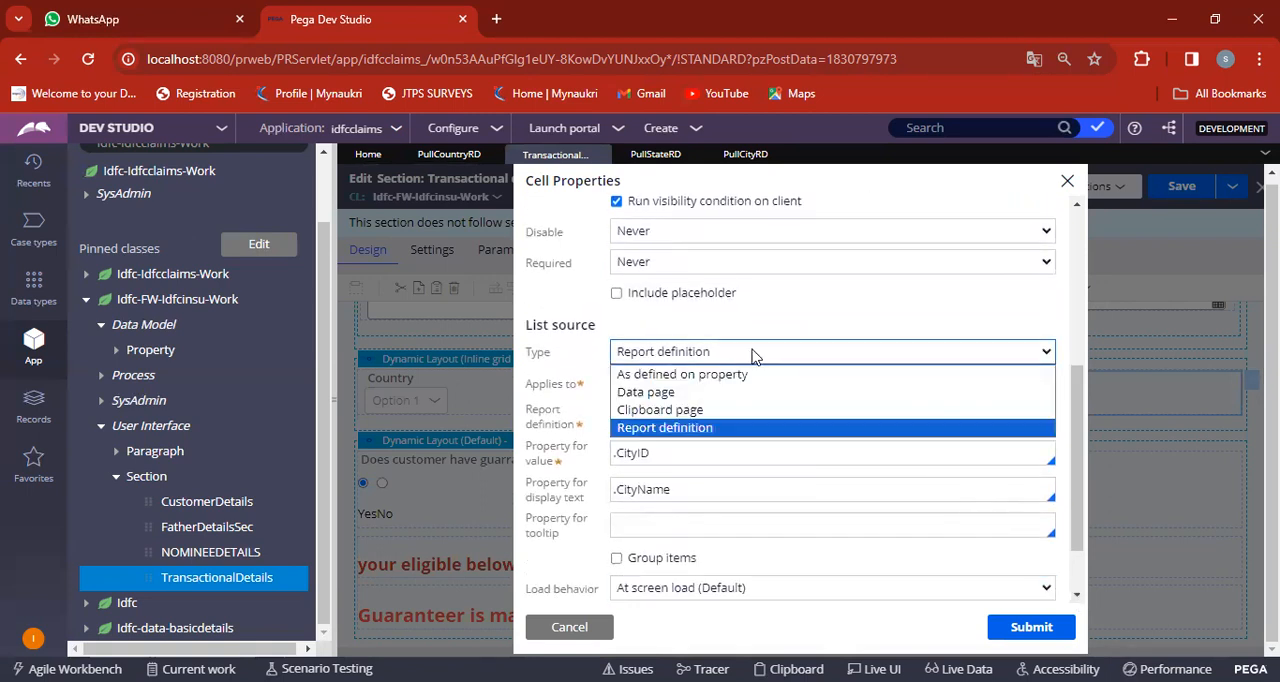
{"action": "left_click", "coordinate": [753, 352]}
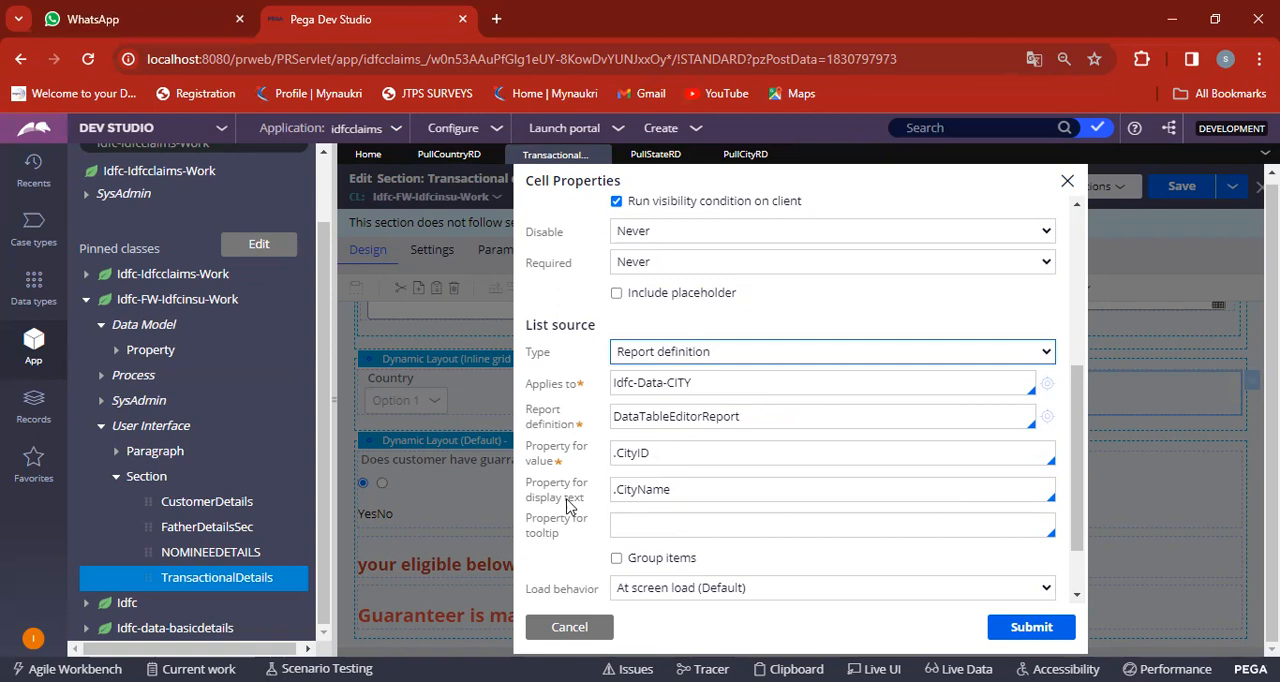
{"action": "left_click", "coordinate": [1040, 625]}
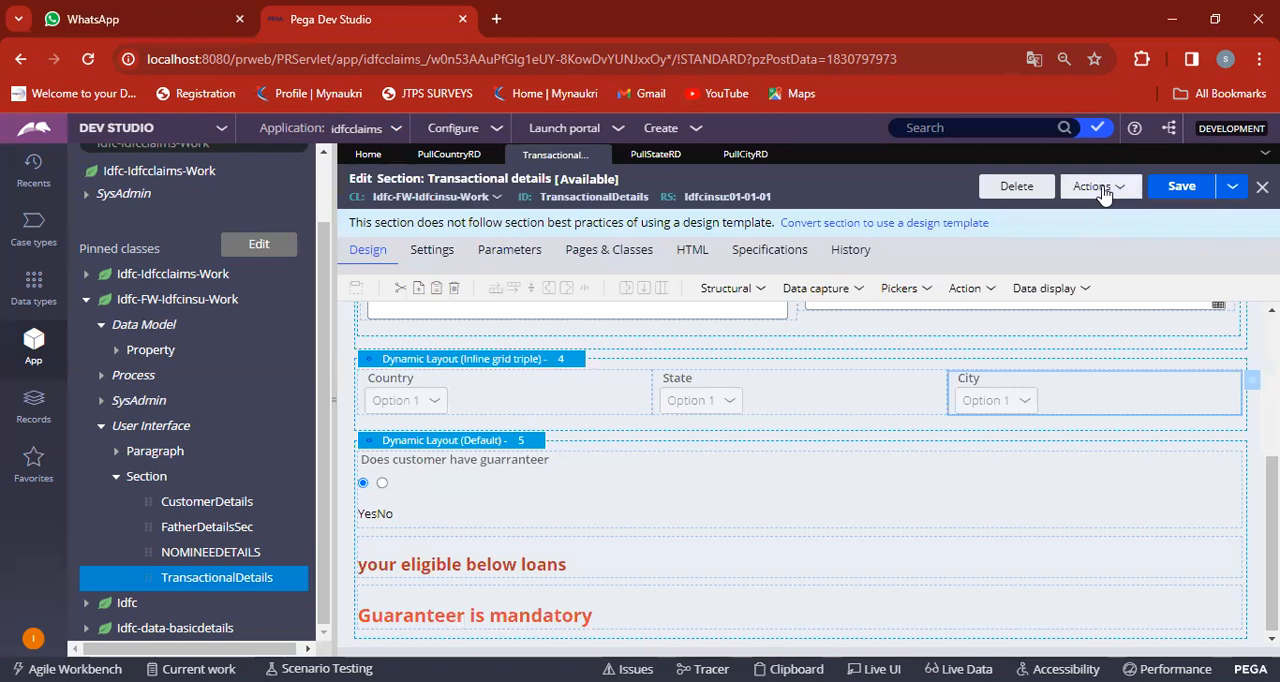
Create a new customerdetails case and submit its customer and nominee forms with their fields left blank.
{"action": "left_click", "coordinate": [695, 131]}
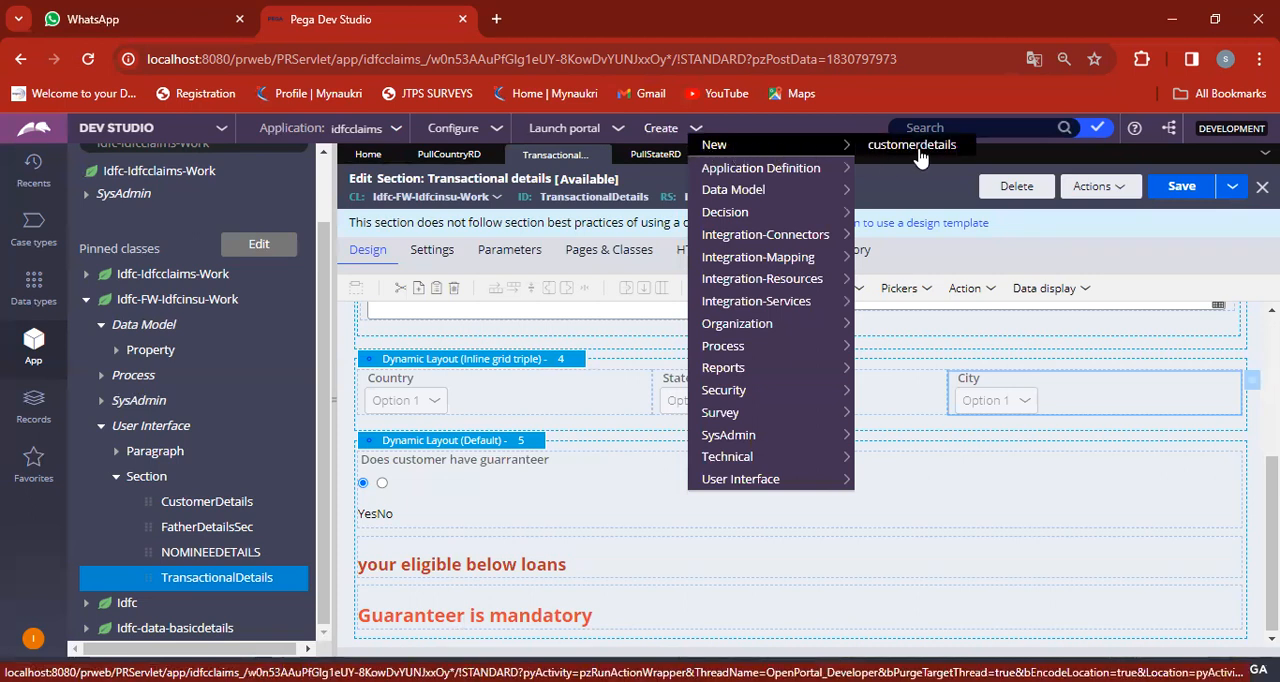
{"action": "left_click", "coordinate": [916, 150]}
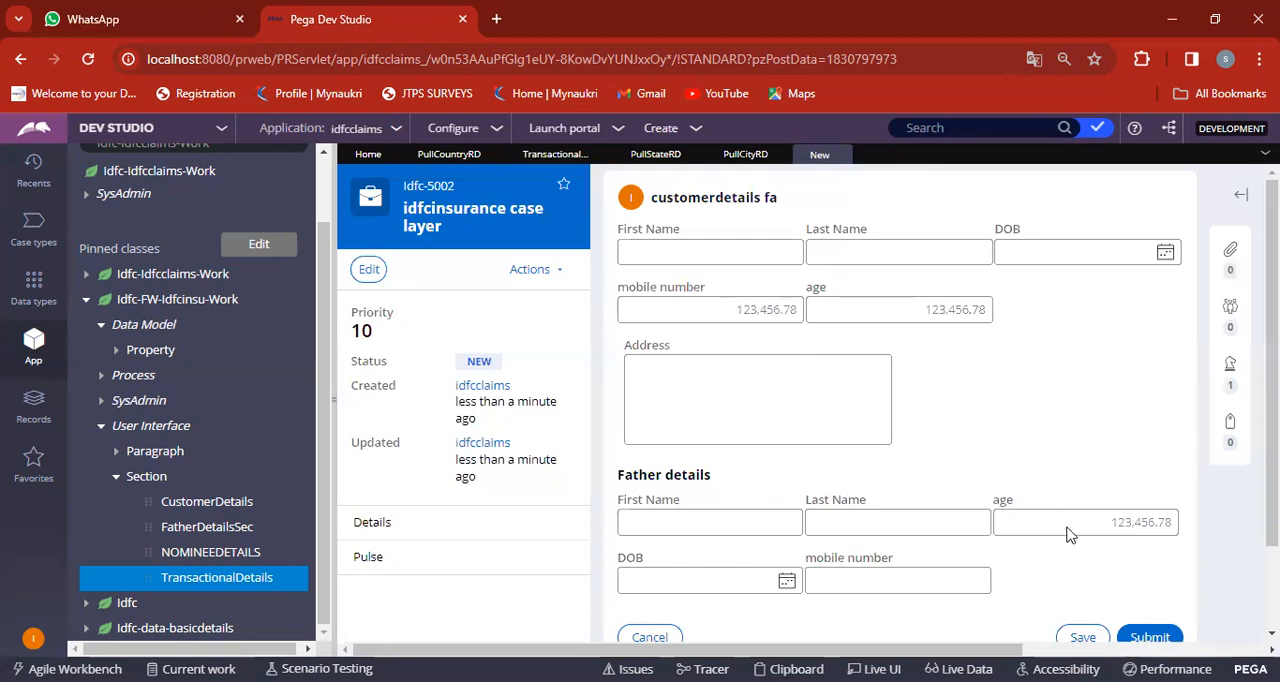
{"action": "left_click", "coordinate": [1150, 637]}
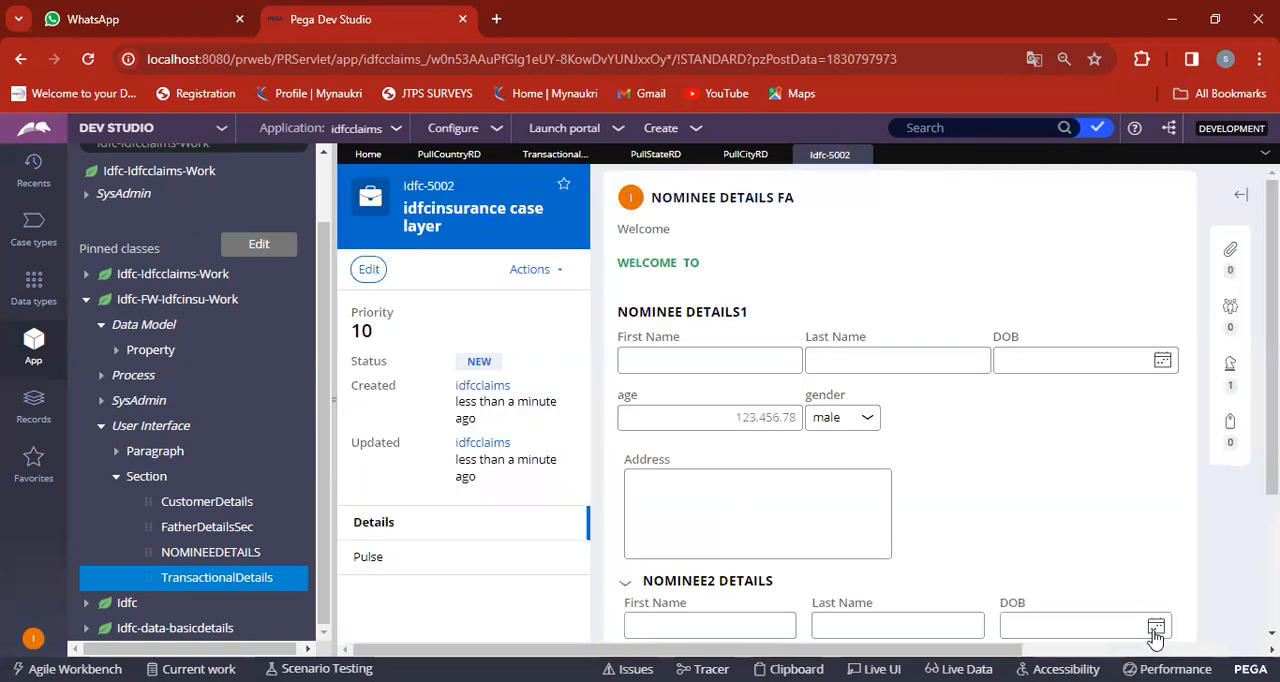
{"action": "scroll", "coordinate": [1147, 537], "scroll_direction": "down", "scroll_amount": 2}
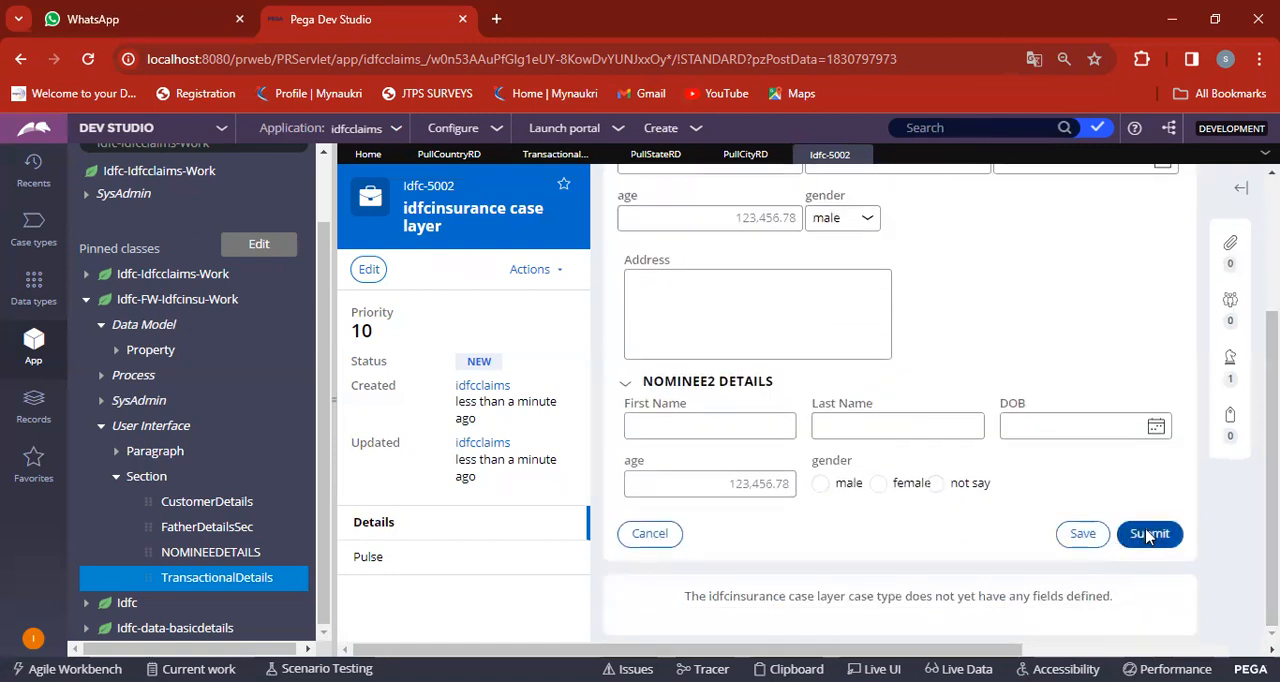
{"action": "left_click", "coordinate": [1147, 535]}
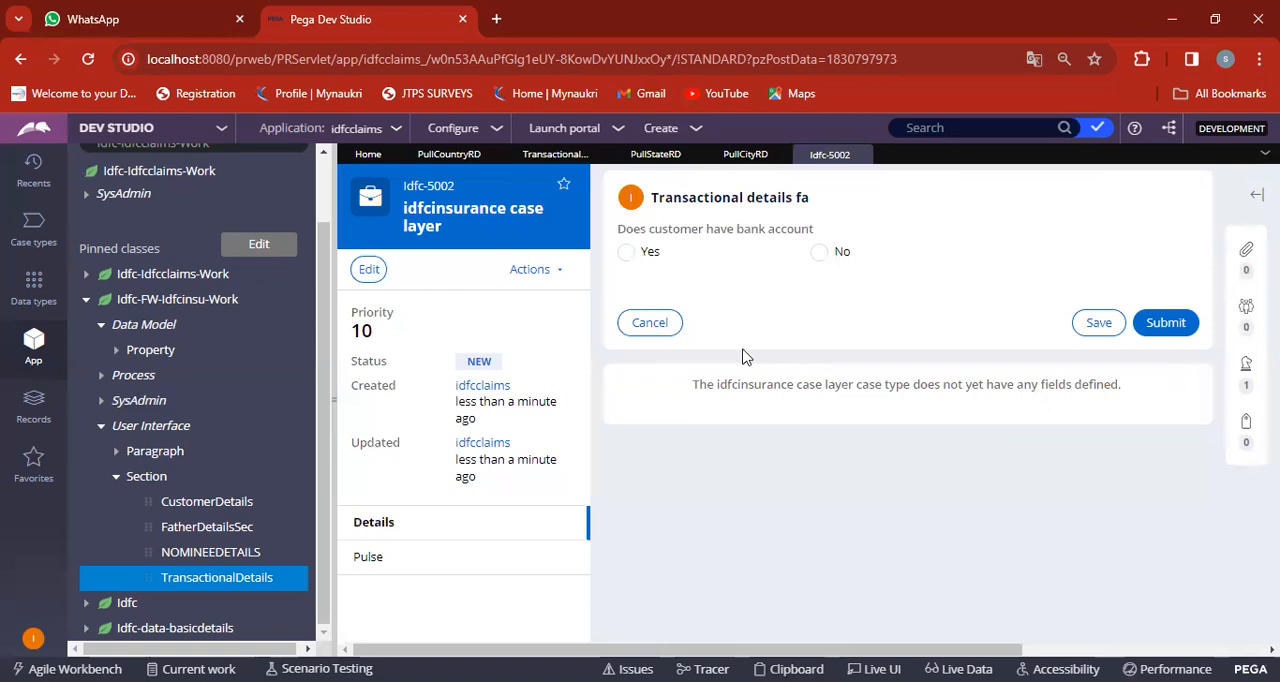
Answer Yes to the customer having a bank account and examine the options of the Country, State and City dropdowns.
{"action": "left_click", "coordinate": [627, 253]}
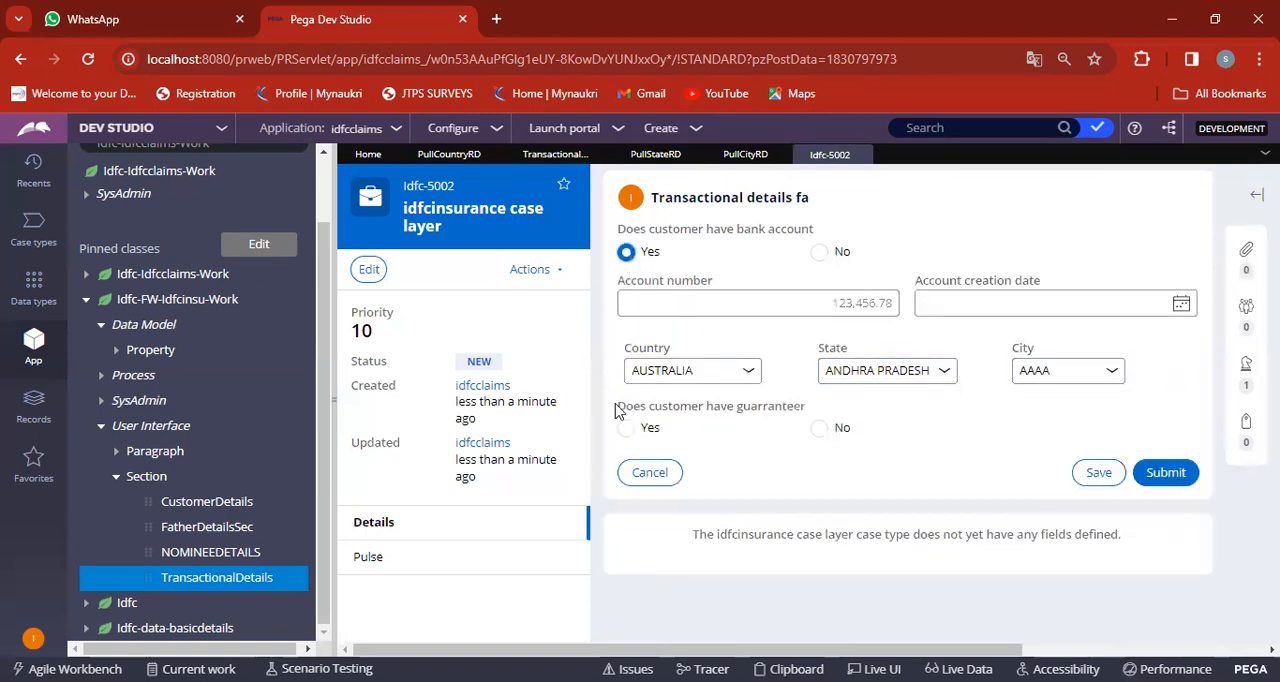
{"action": "left_click", "coordinate": [685, 373]}
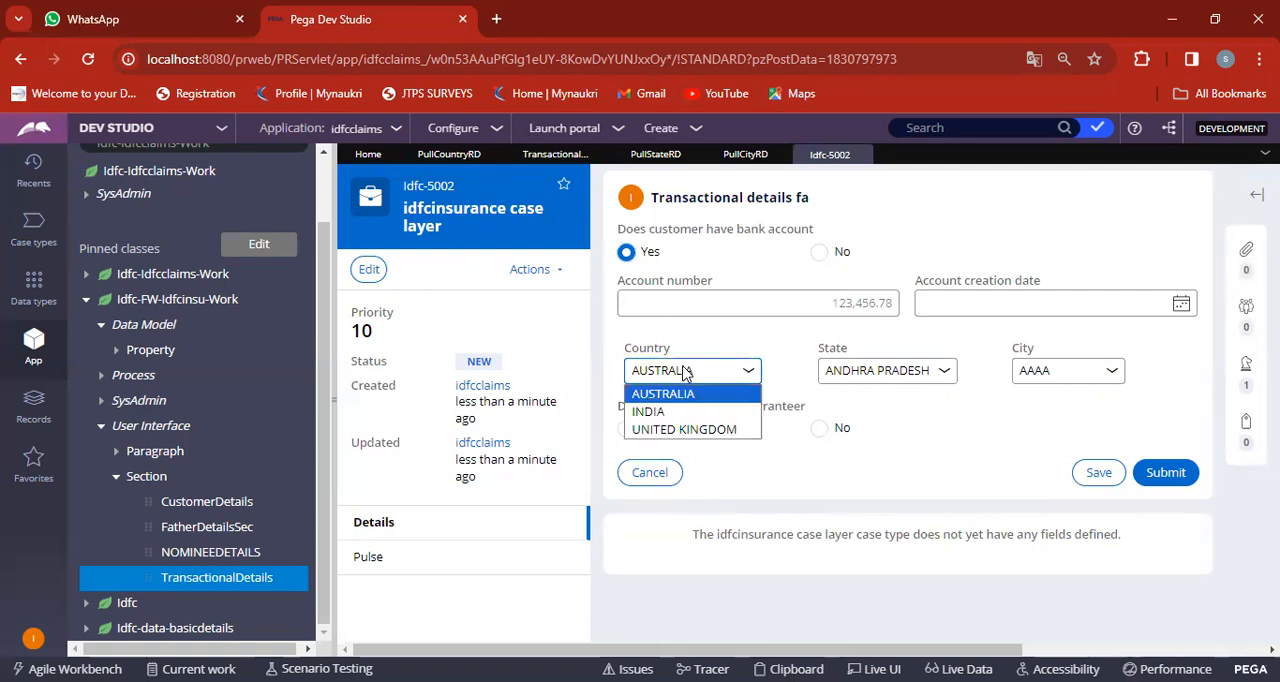
{"action": "left_click", "coordinate": [685, 373]}
{"action": "left_click", "coordinate": [887, 372]}
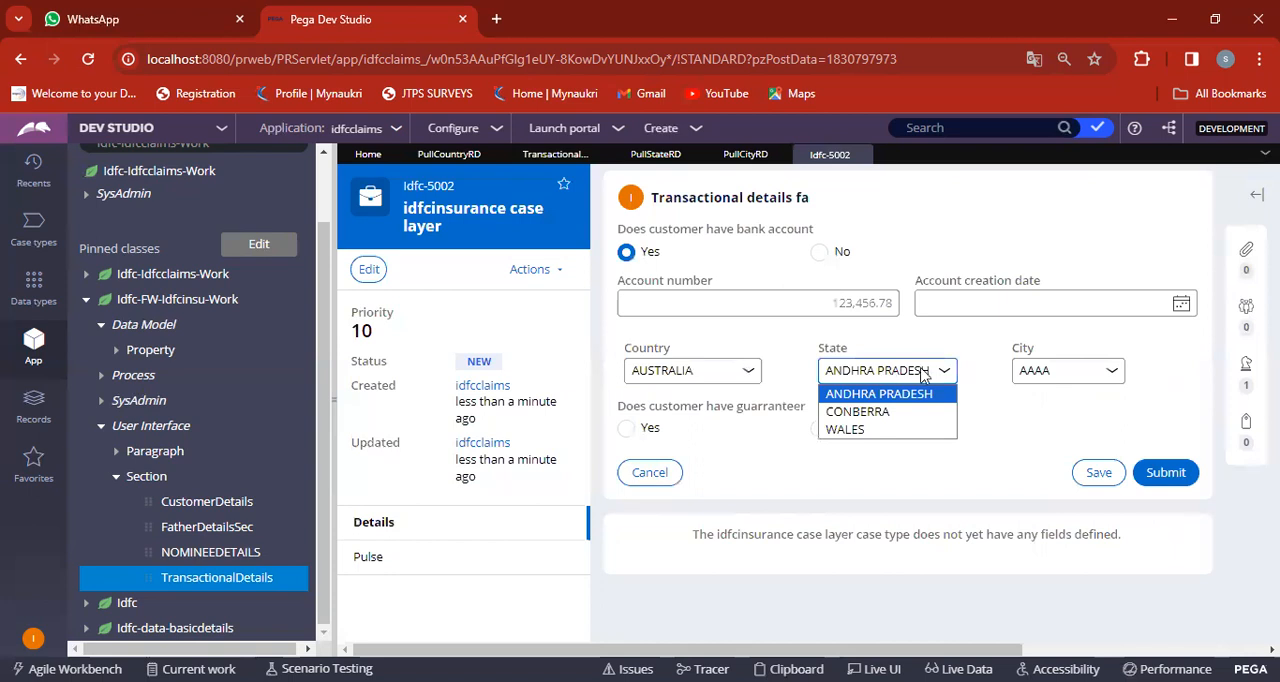
{"action": "left_click", "coordinate": [1068, 375]}
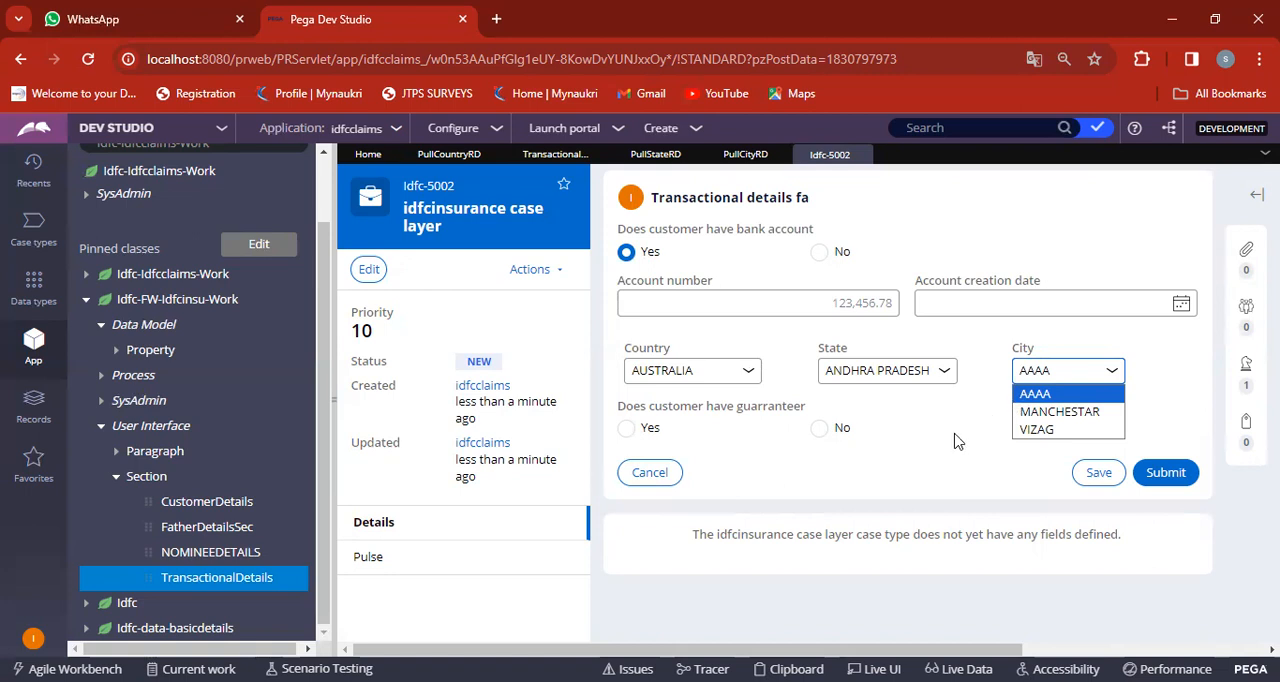
Compare the case's City dropdown options with the Pull City RD columns and the Transactional details section design.
{"action": "left_click", "coordinate": [748, 158]}
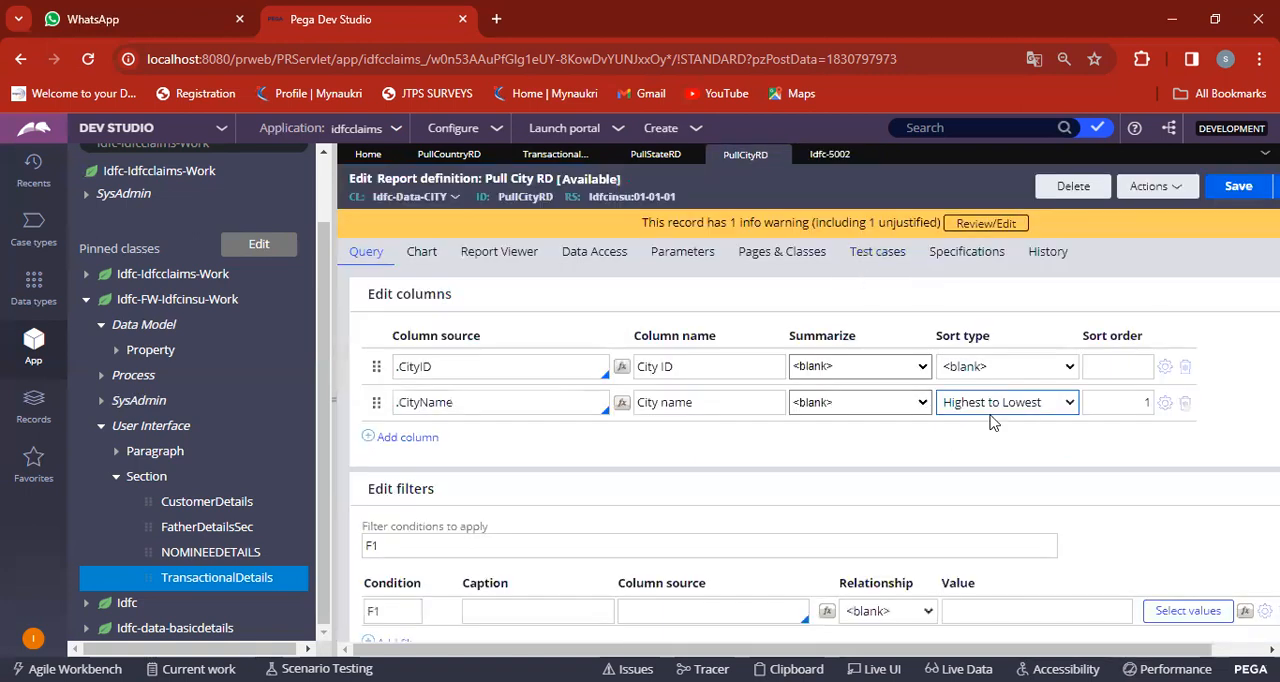
{"action": "left_click", "coordinate": [833, 160]}
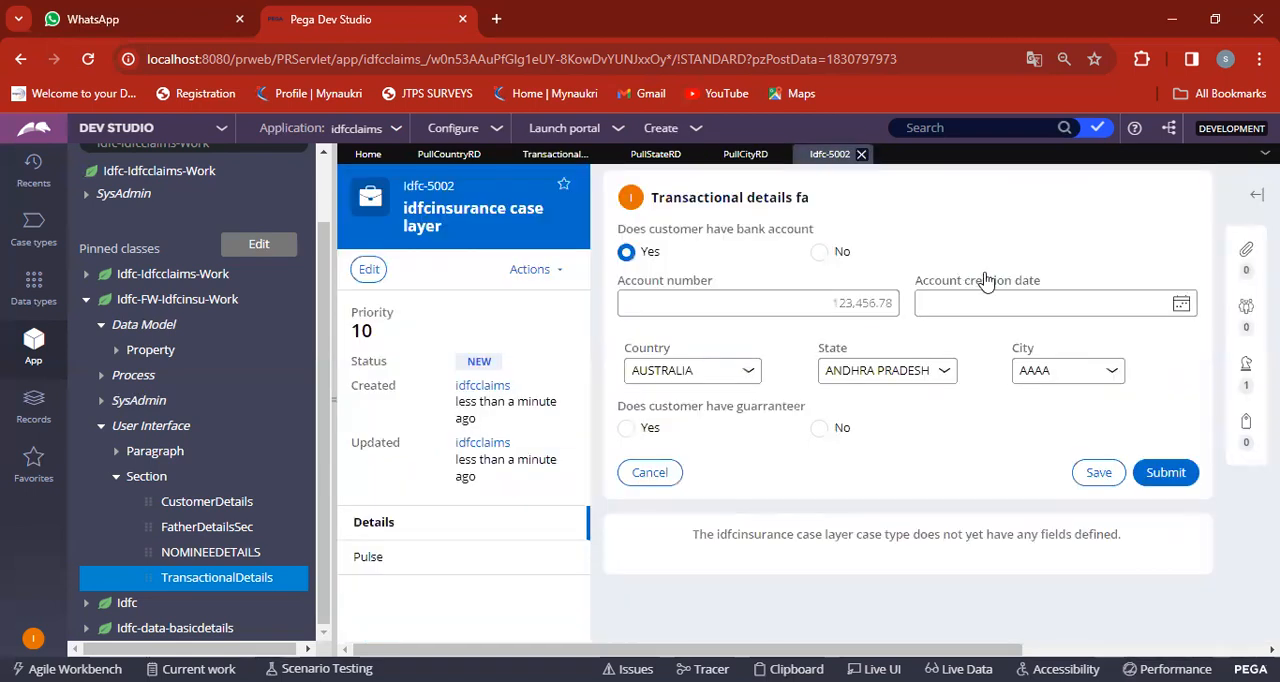
{"action": "left_click", "coordinate": [1048, 372]}
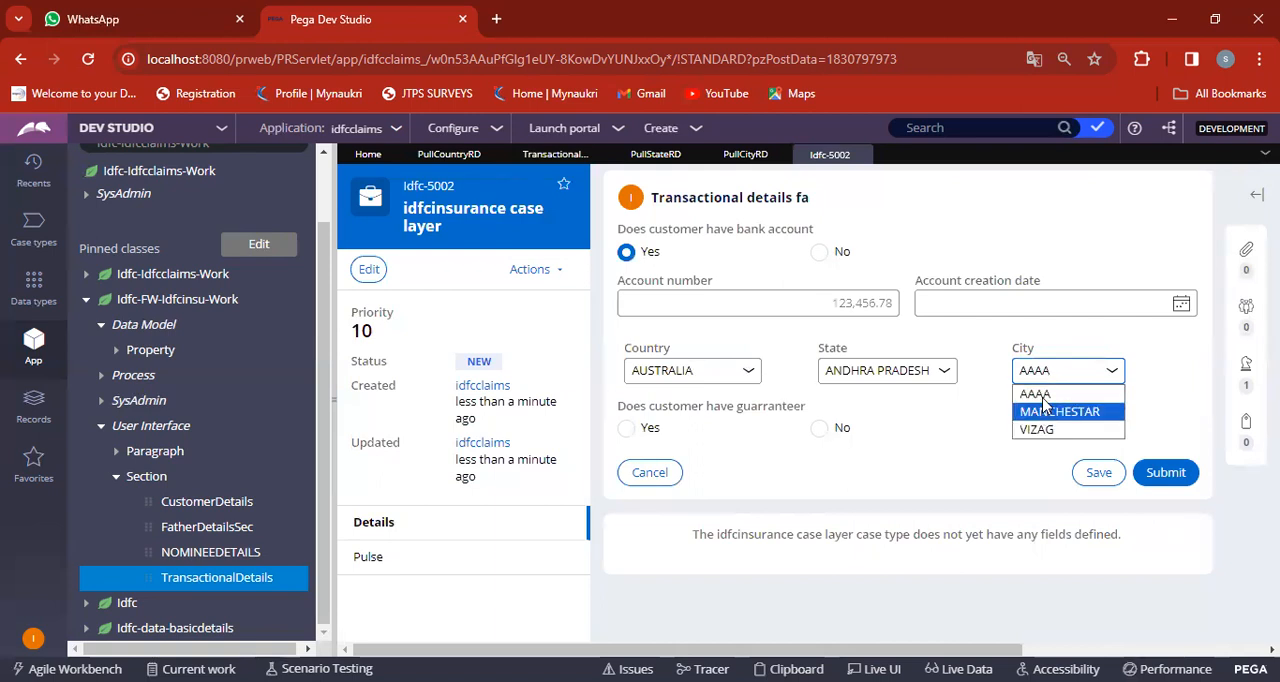
{"action": "left_click", "coordinate": [740, 160]}
{"action": "left_click", "coordinate": [655, 155]}
{"action": "left_click", "coordinate": [555, 155]}
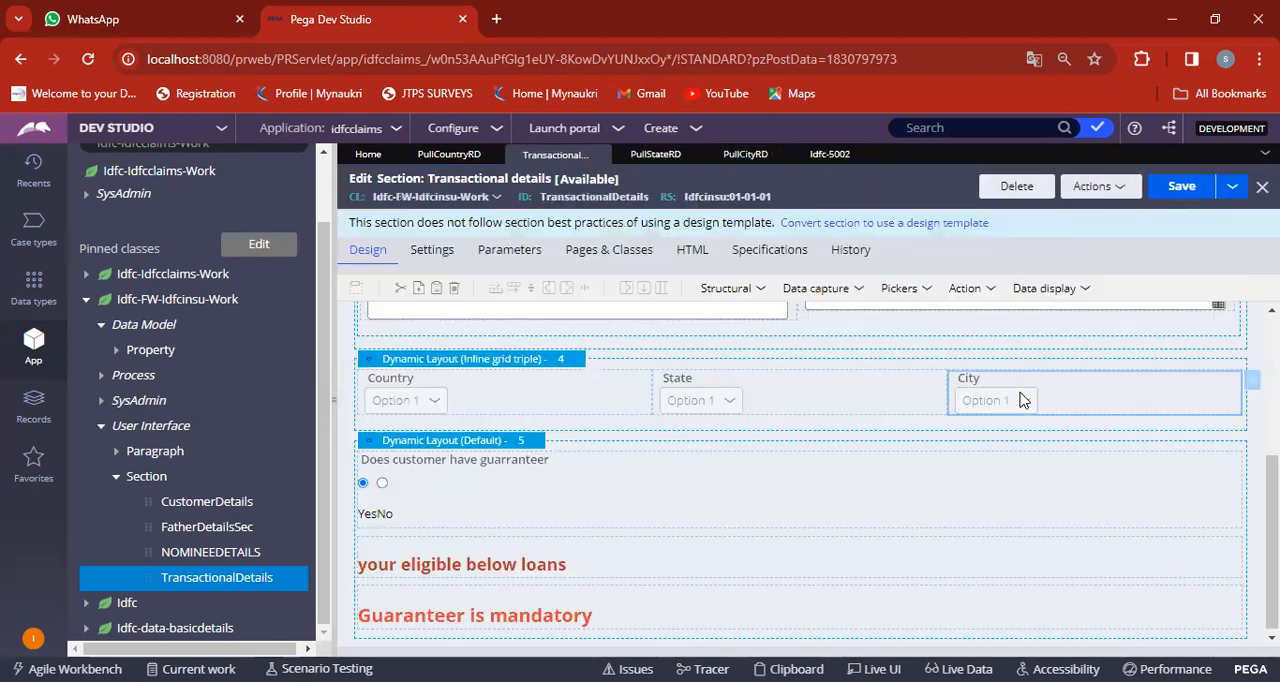
{"action": "left_click", "coordinate": [758, 158]}
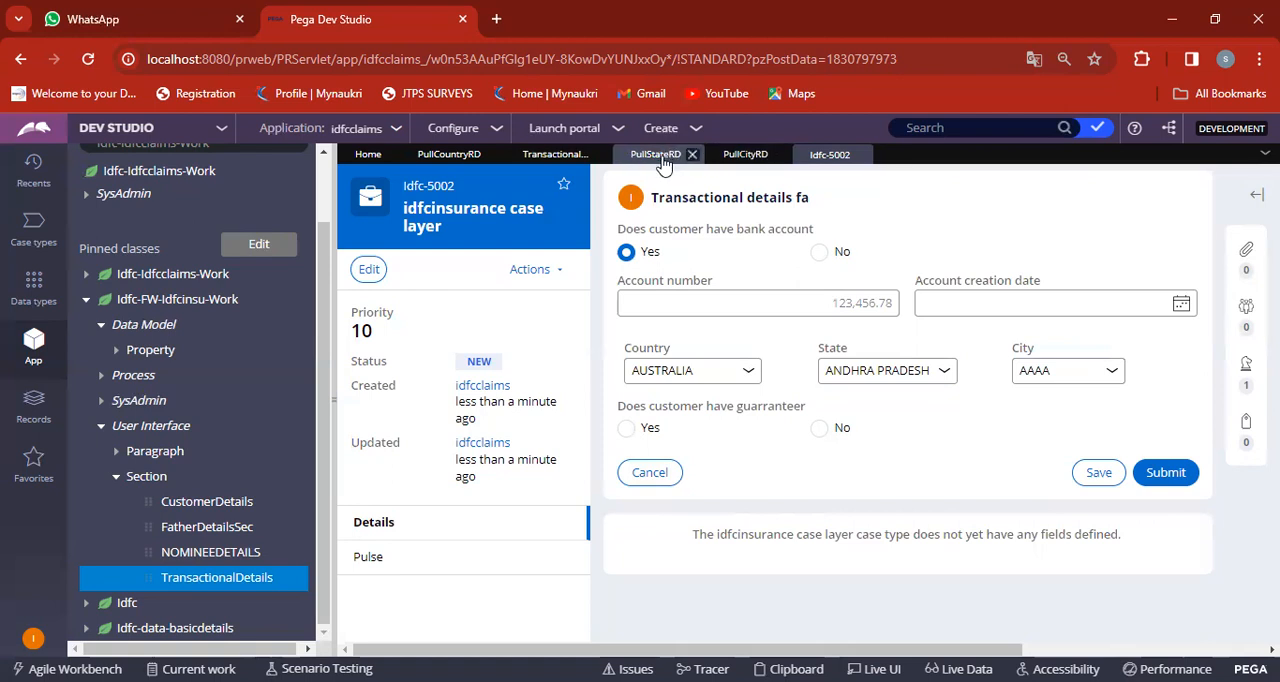
Set the City name column's sort type in Pull City RD to Lowest to Highest and save the report definition.
{"action": "left_click", "coordinate": [743, 158]}
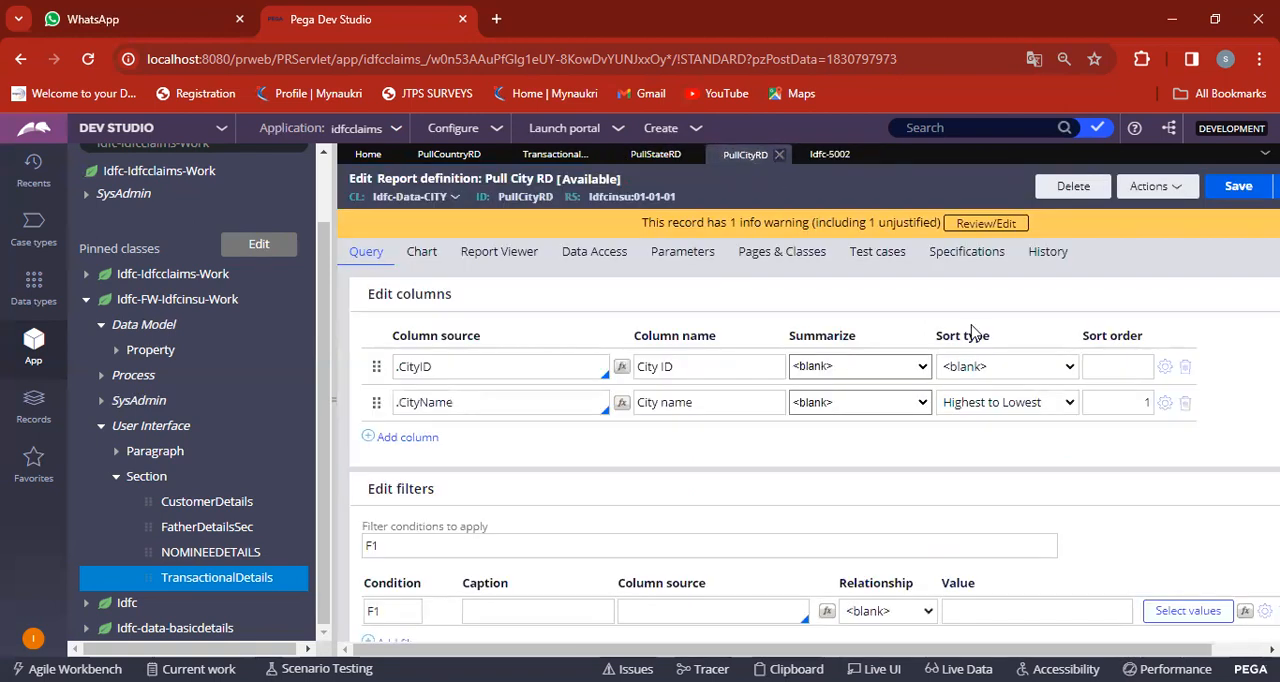
{"action": "left_click", "coordinate": [1022, 410]}
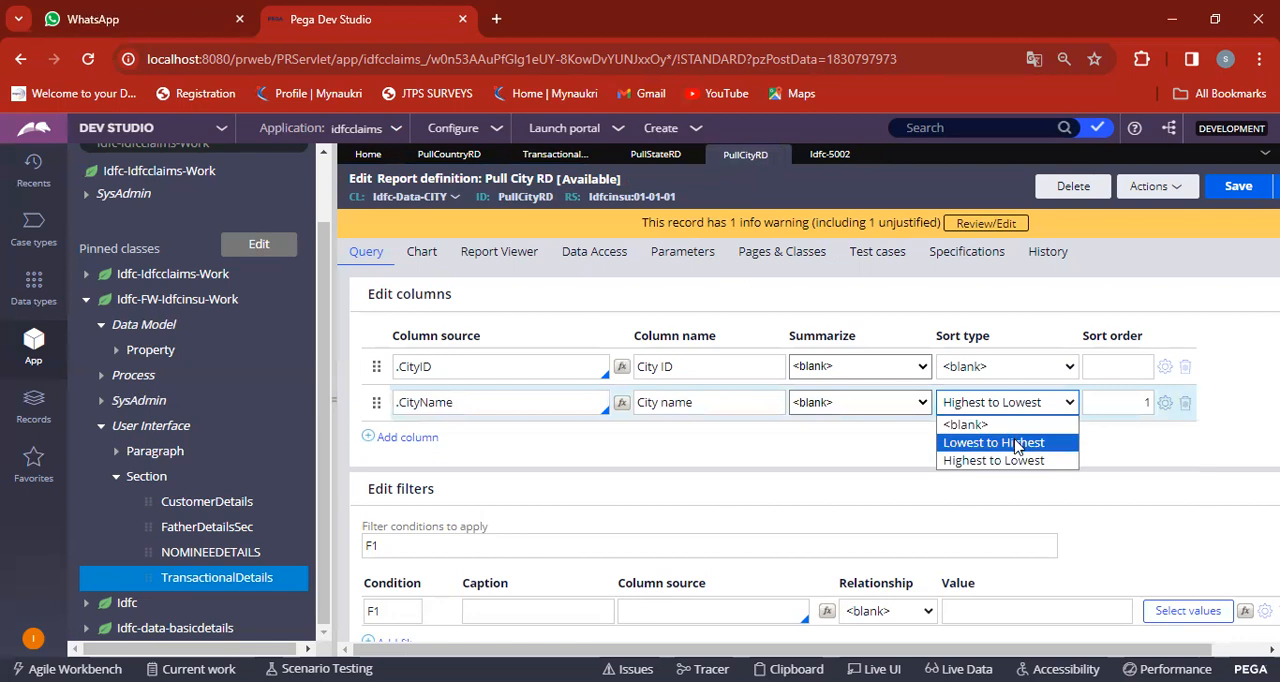
{"action": "left_click", "coordinate": [1016, 443]}
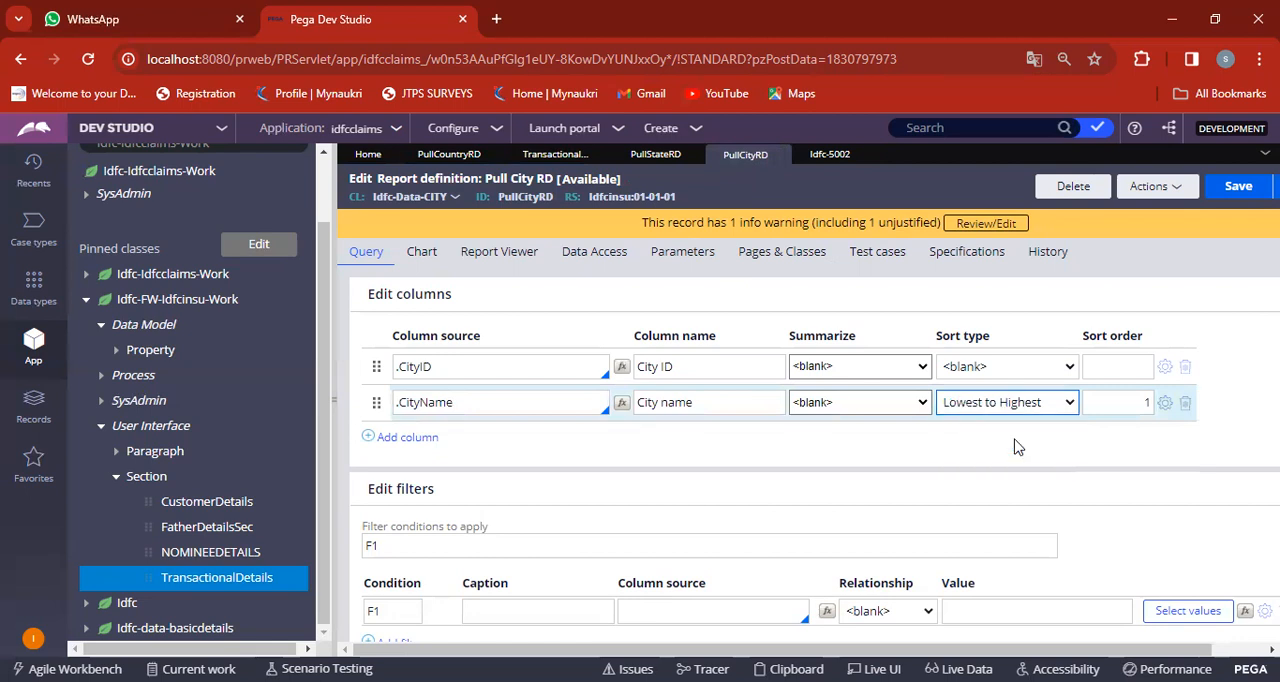
{"action": "left_click", "coordinate": [1240, 188]}
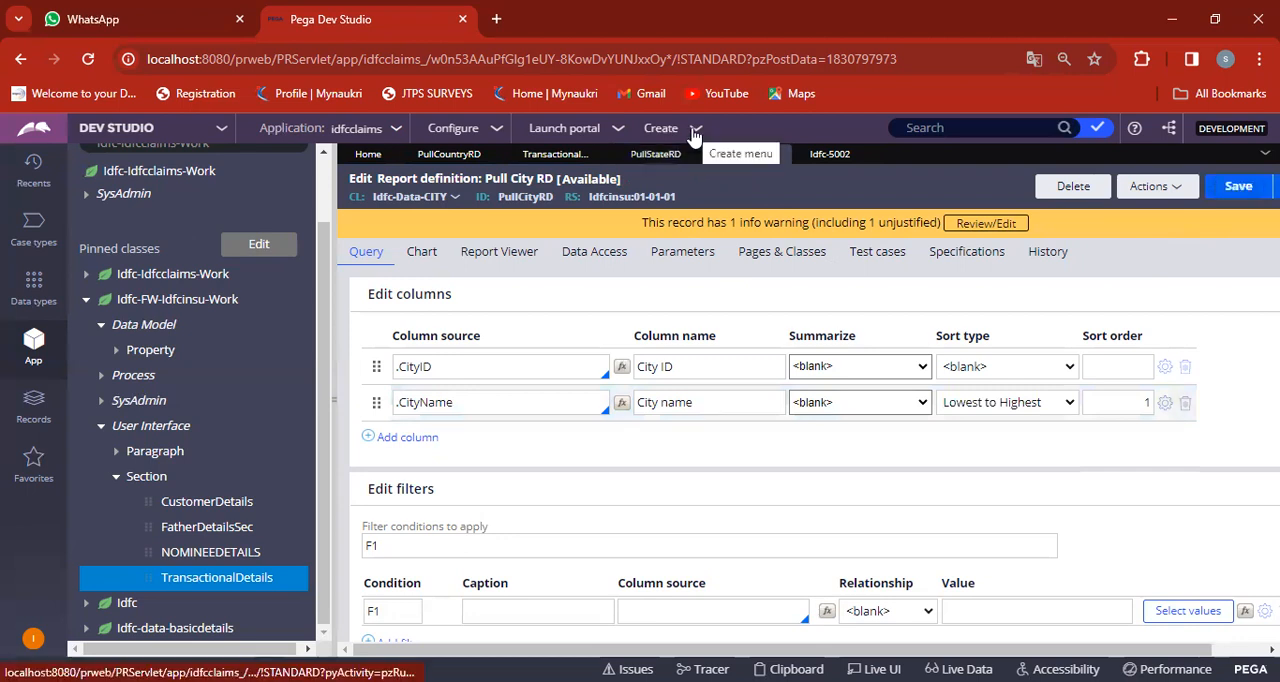
Create another customerdetails case and submit its customer and nominee forms without filling in any fields.
{"action": "left_click", "coordinate": [695, 132]}
{"action": "mouse_move", "coordinate": [800, 145]}
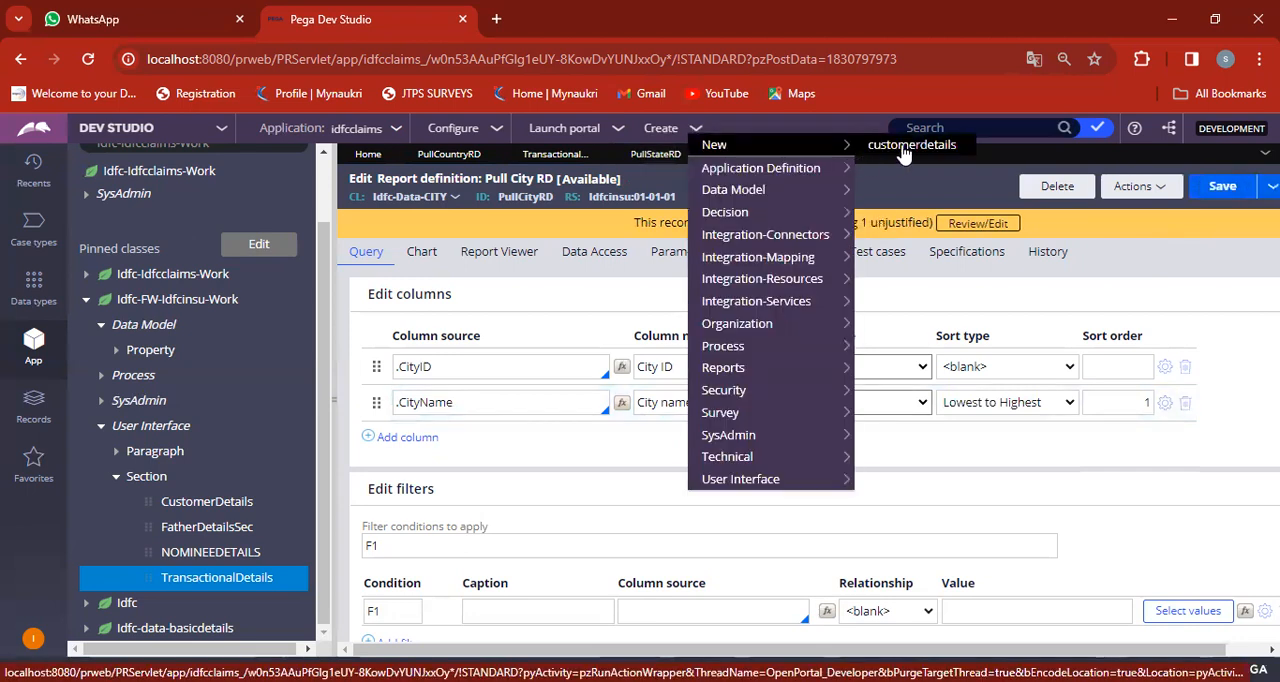
{"action": "left_click", "coordinate": [904, 150]}
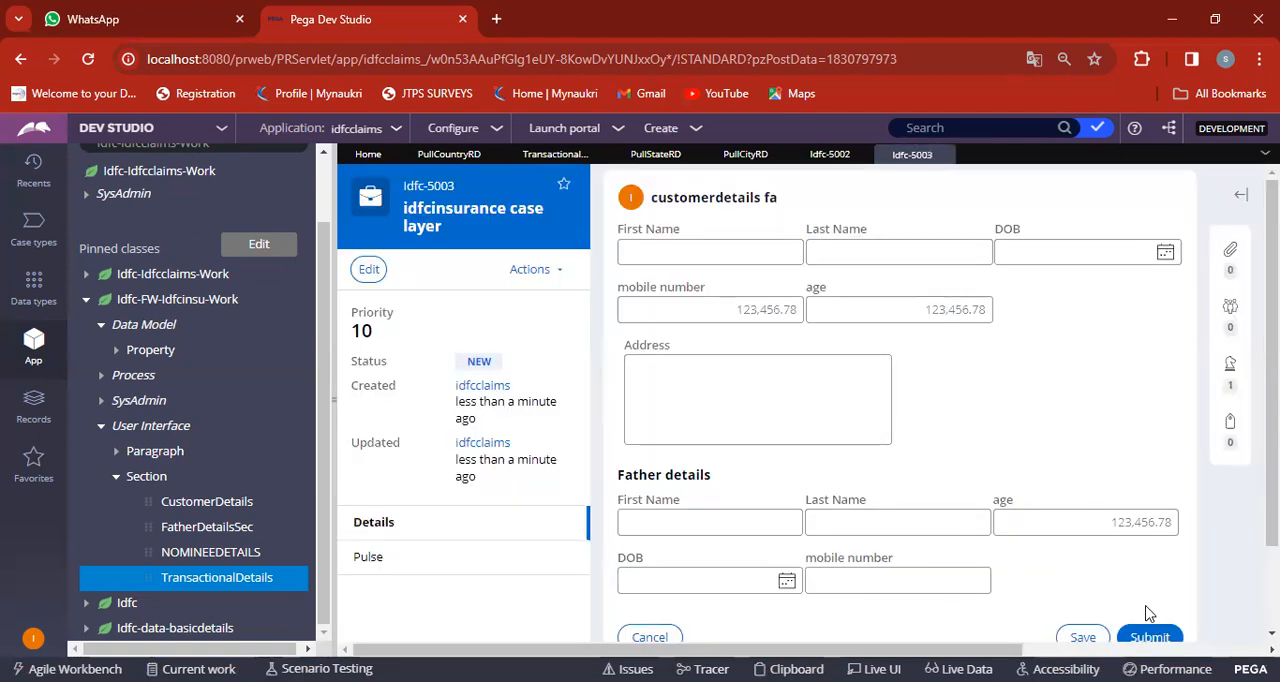
{"action": "left_click", "coordinate": [1150, 637]}
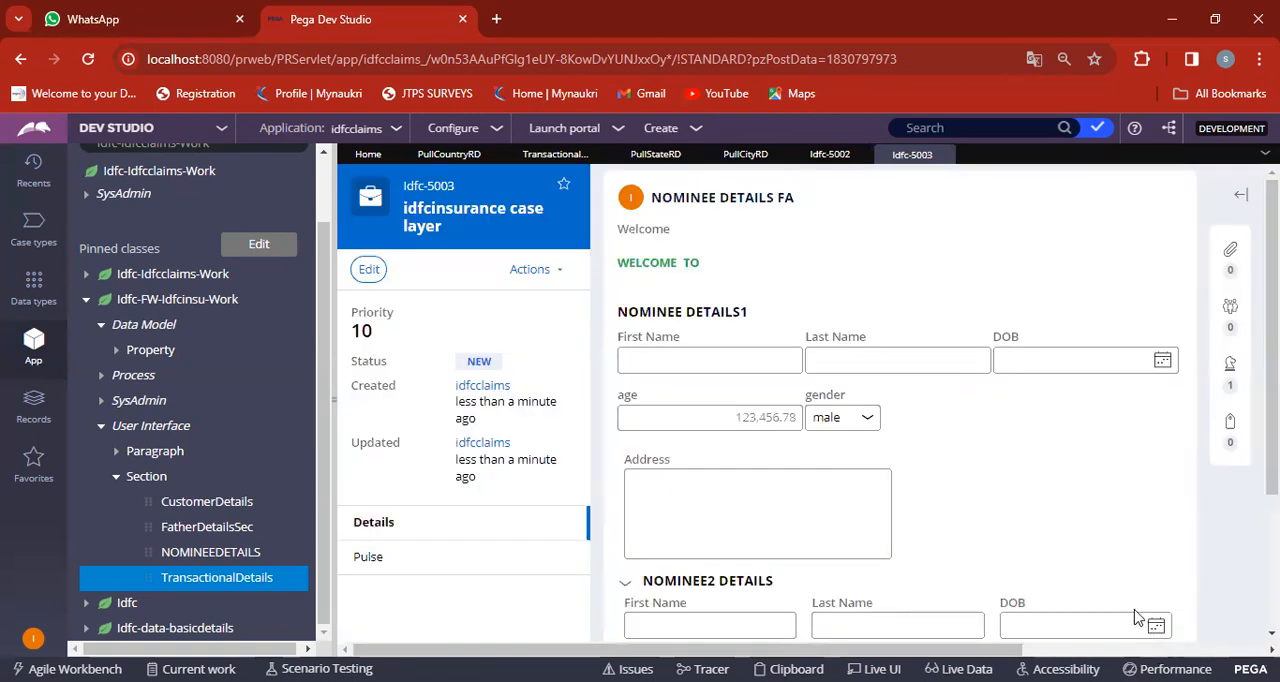
{"action": "scroll", "coordinate": [1100, 560], "scroll_direction": "down", "scroll_amount": 2}
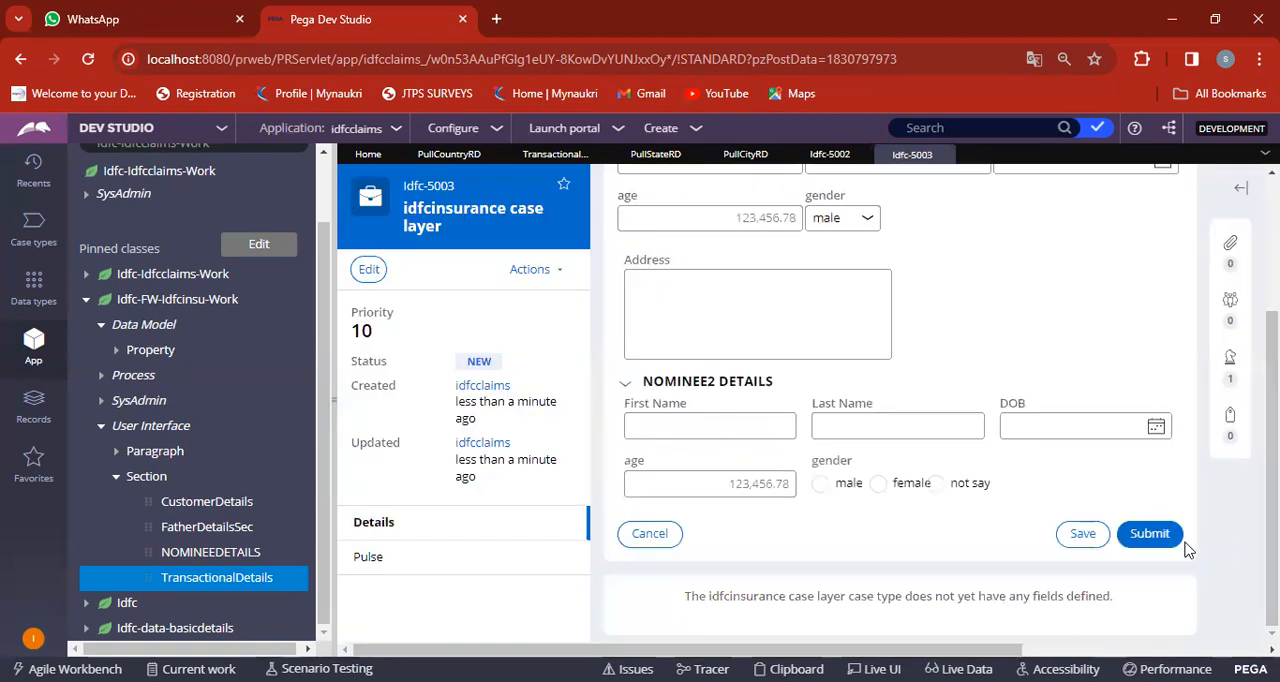
{"action": "left_click", "coordinate": [1152, 535]}
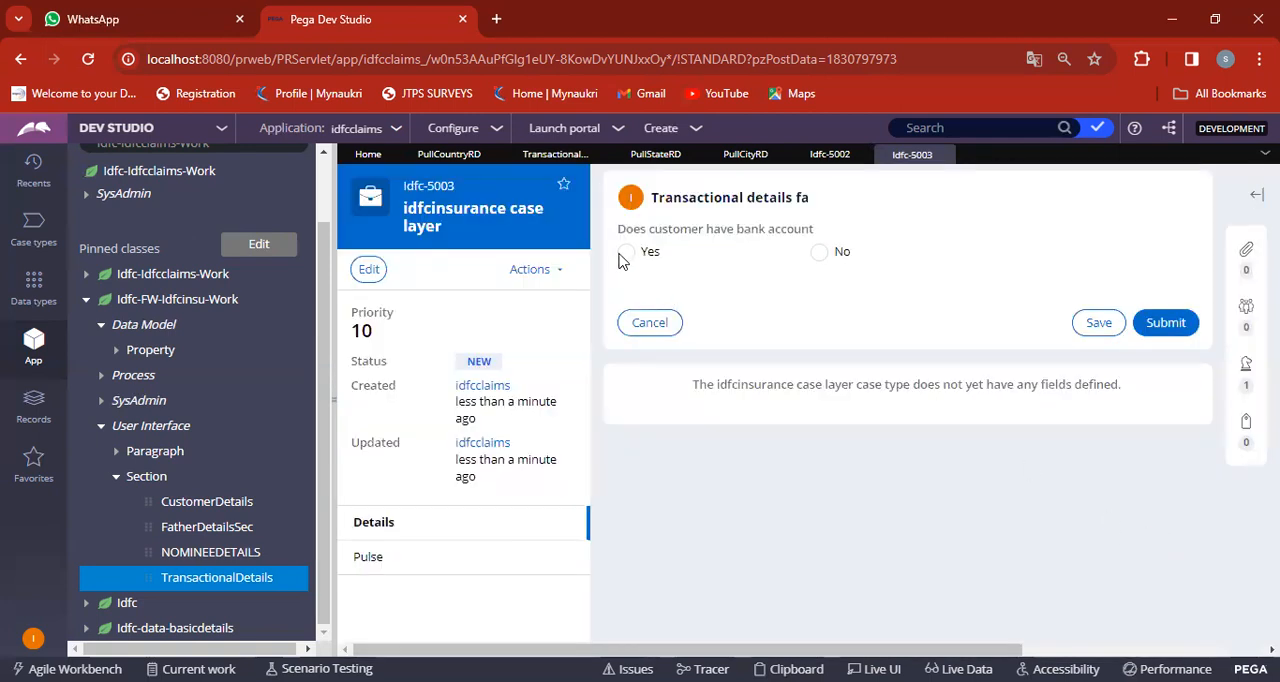
Answer Yes to the customer having a bank account and check the order of the City dropdown options.
{"action": "left_click", "coordinate": [628, 255]}
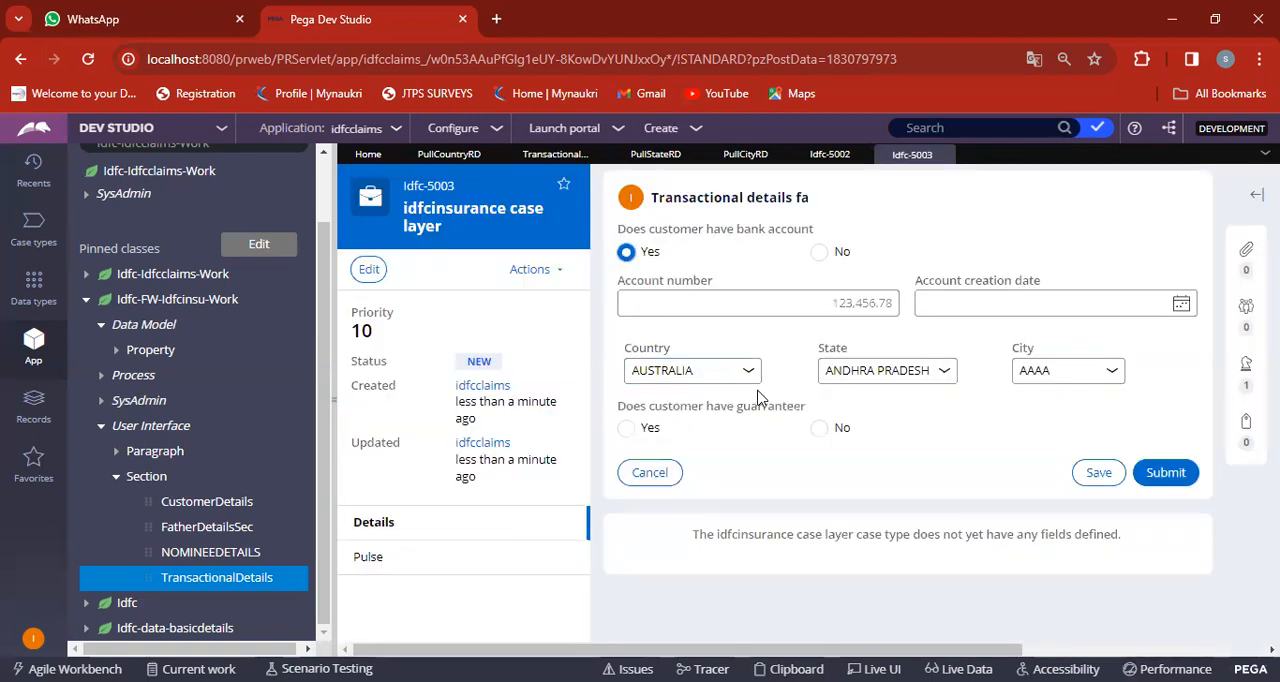
{"action": "left_click", "coordinate": [1058, 372]}
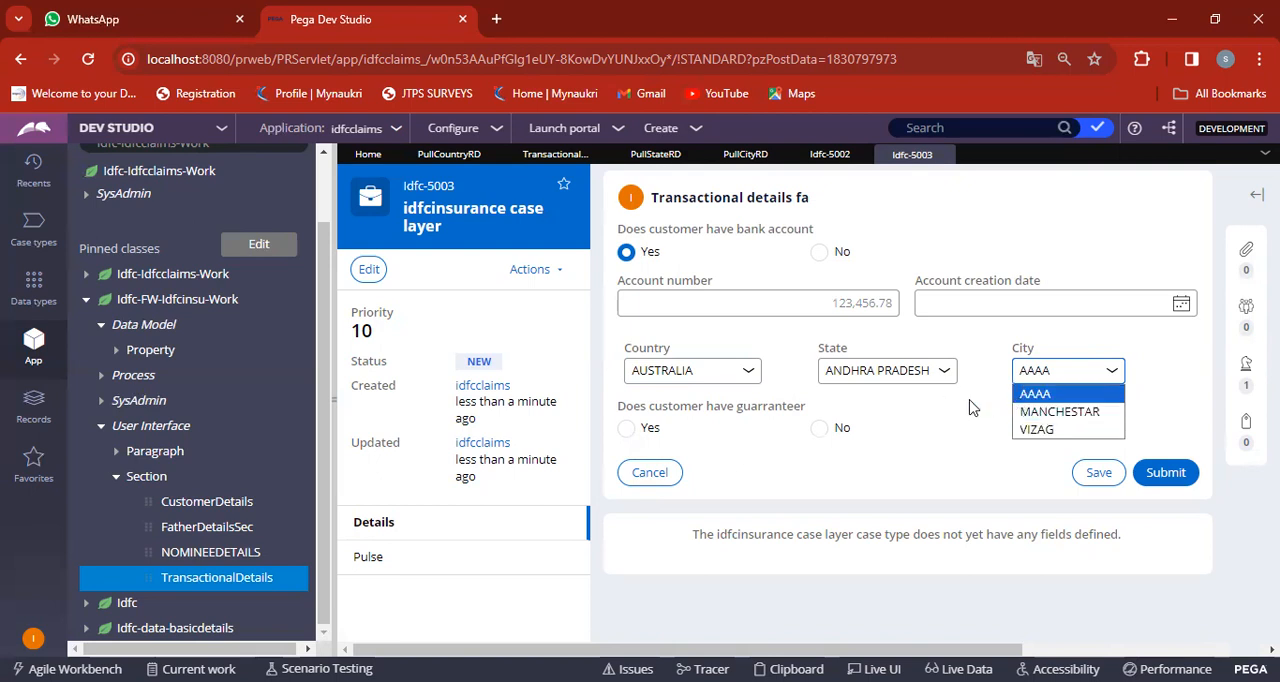
{"action": "left_click", "coordinate": [757, 376]}
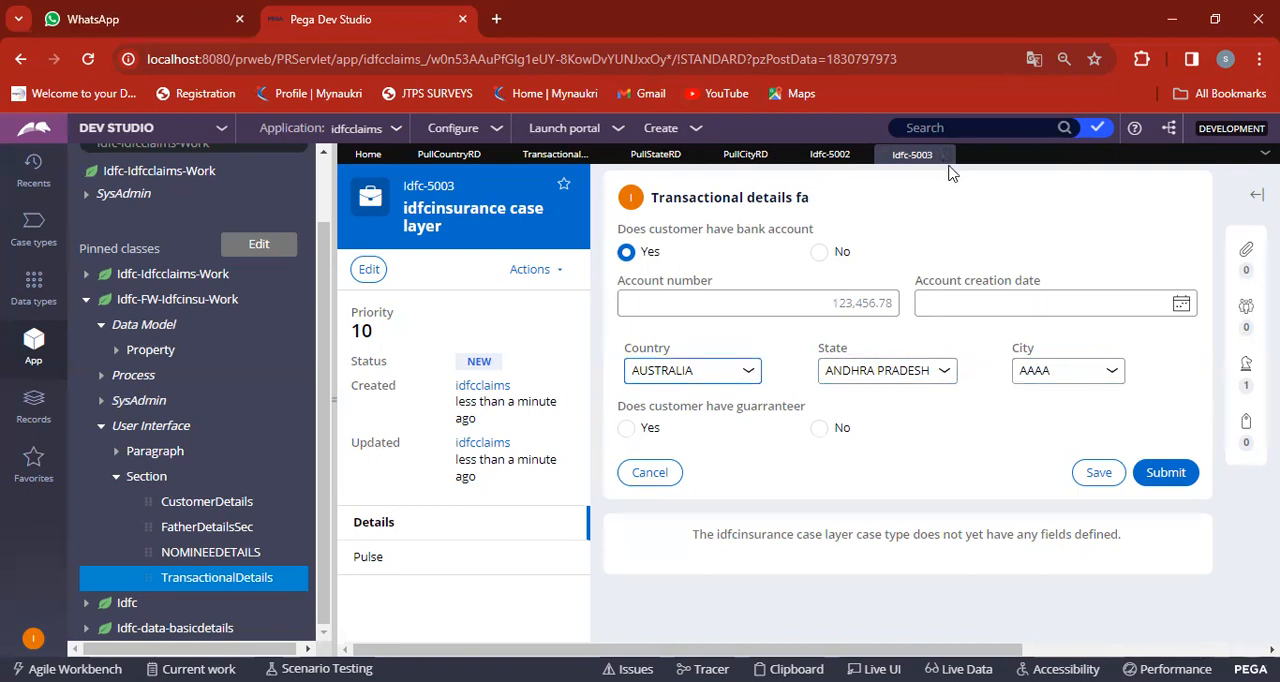
Refresh the case, choosing to save its unsaved changes, and examine the Country dropdown options.
{"action": "left_click", "coordinate": [553, 273]}
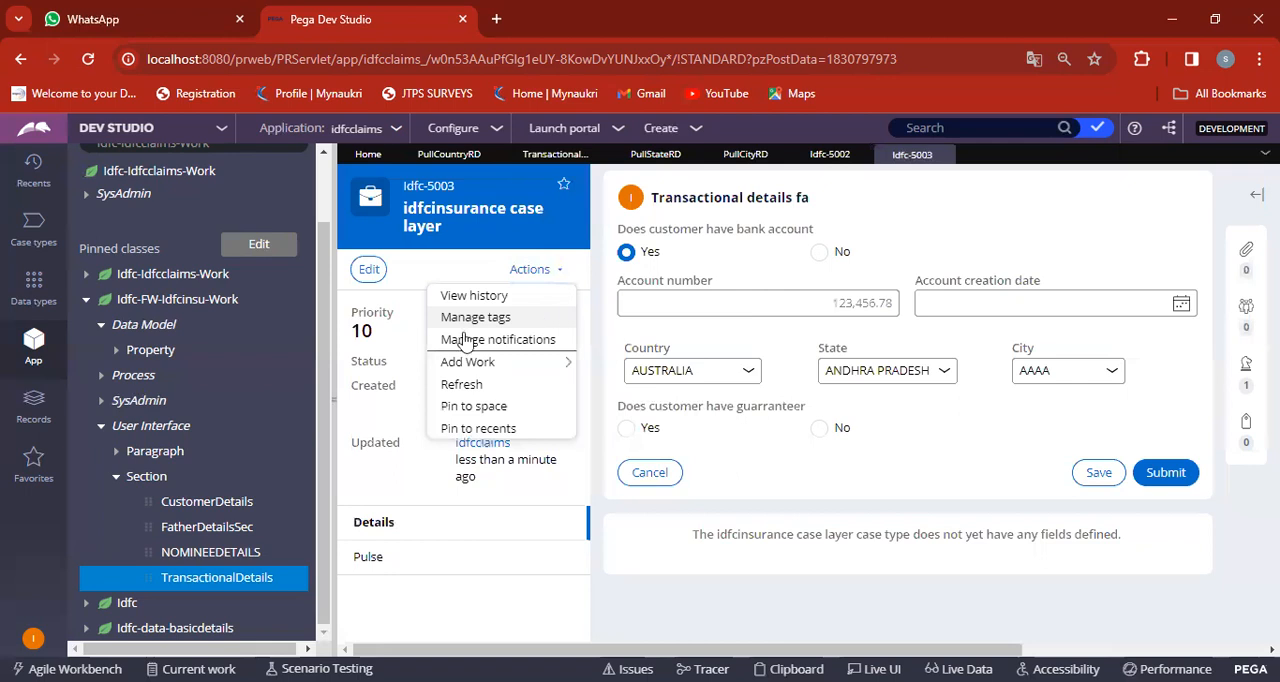
{"action": "left_click", "coordinate": [470, 388]}
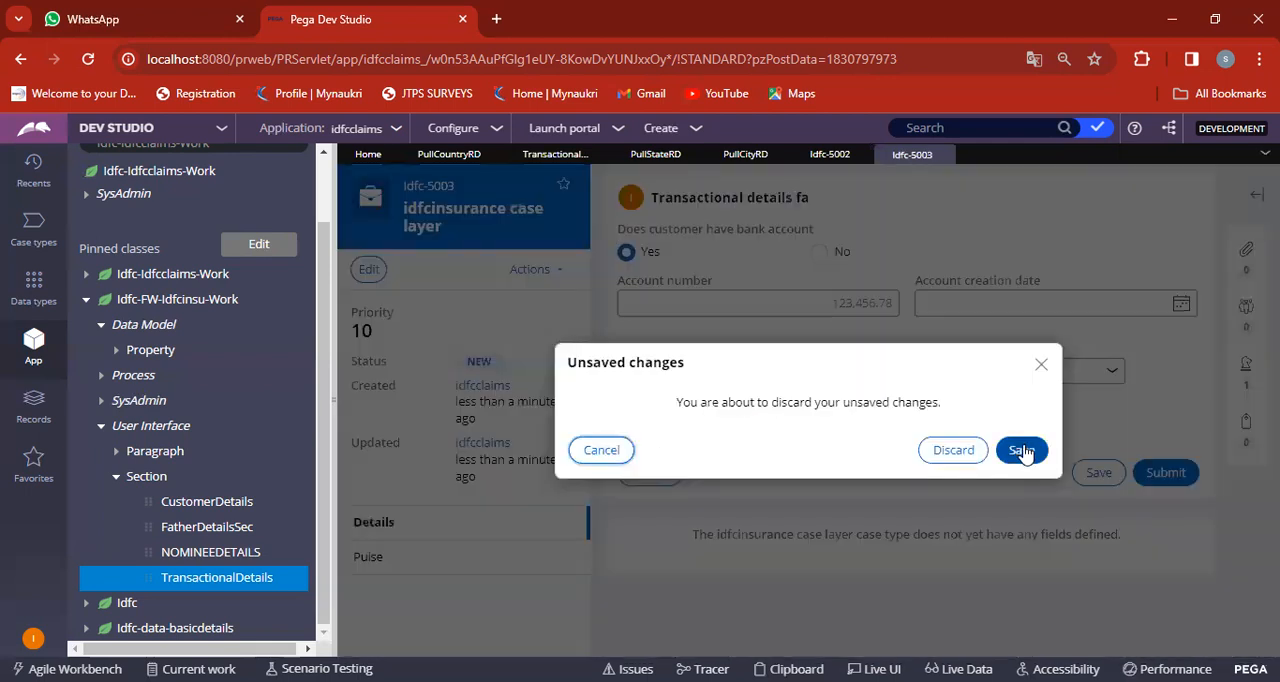
{"action": "left_click", "coordinate": [1021, 450]}
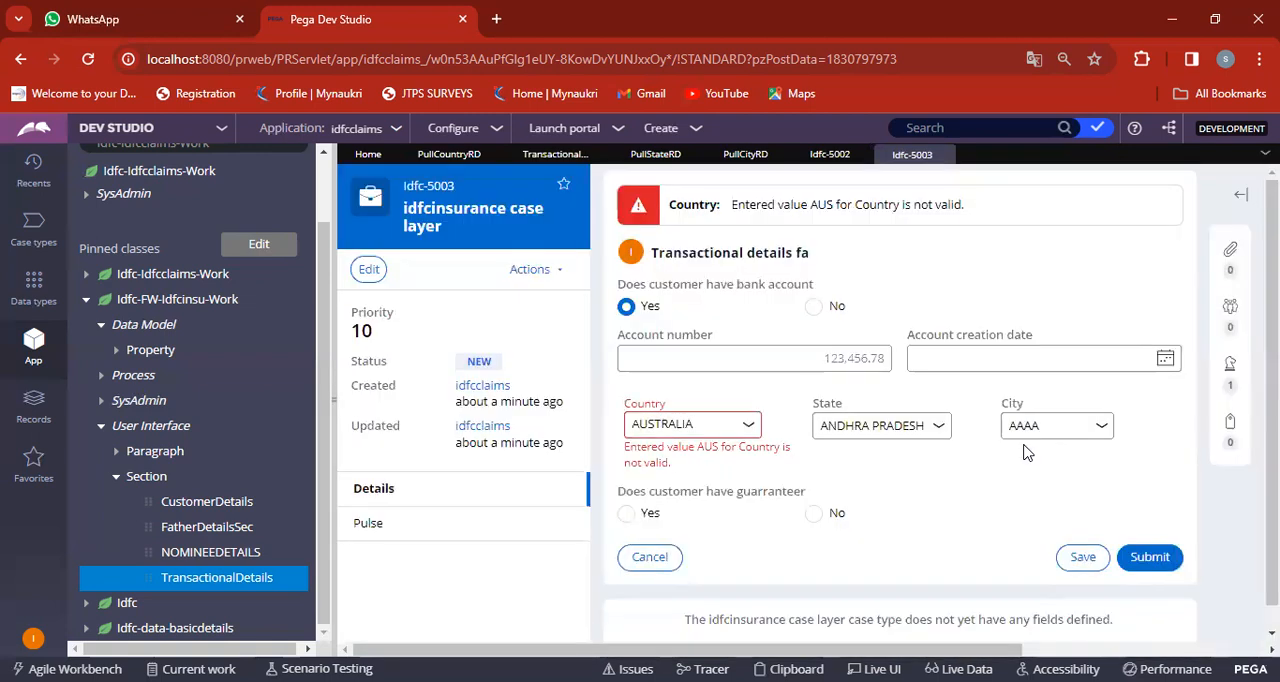
{"action": "left_click", "coordinate": [742, 426]}
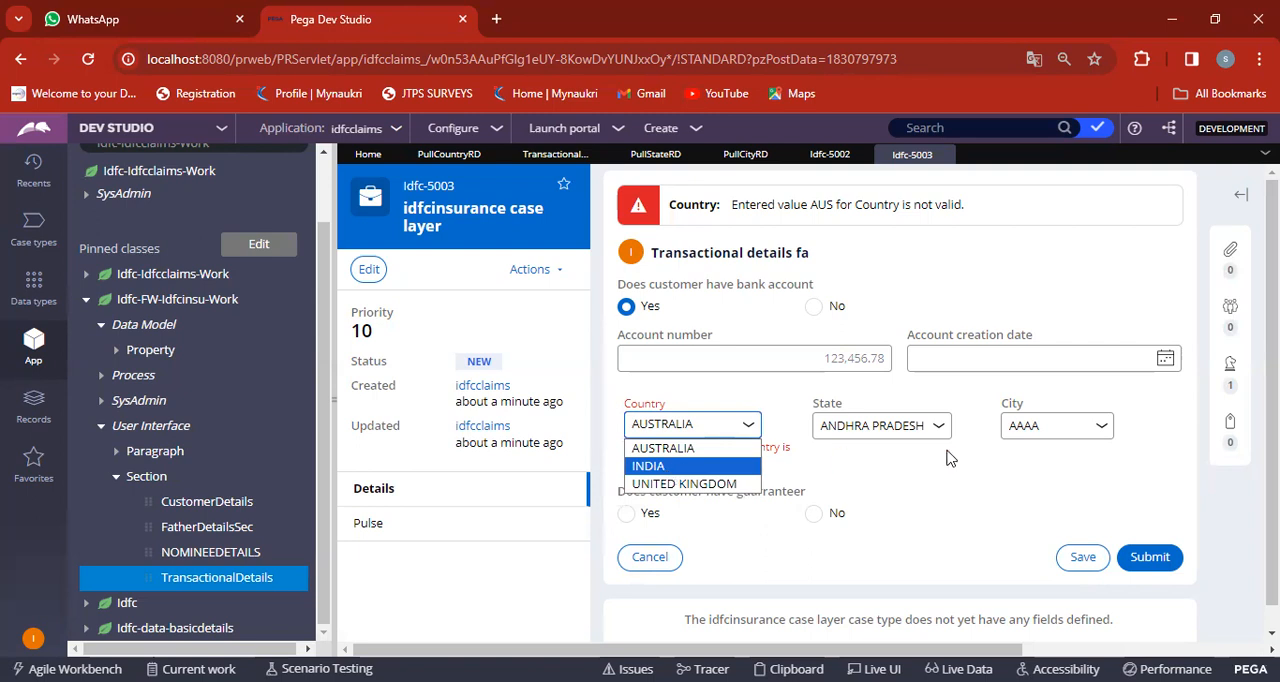
{"action": "left_click", "coordinate": [1030, 463]}
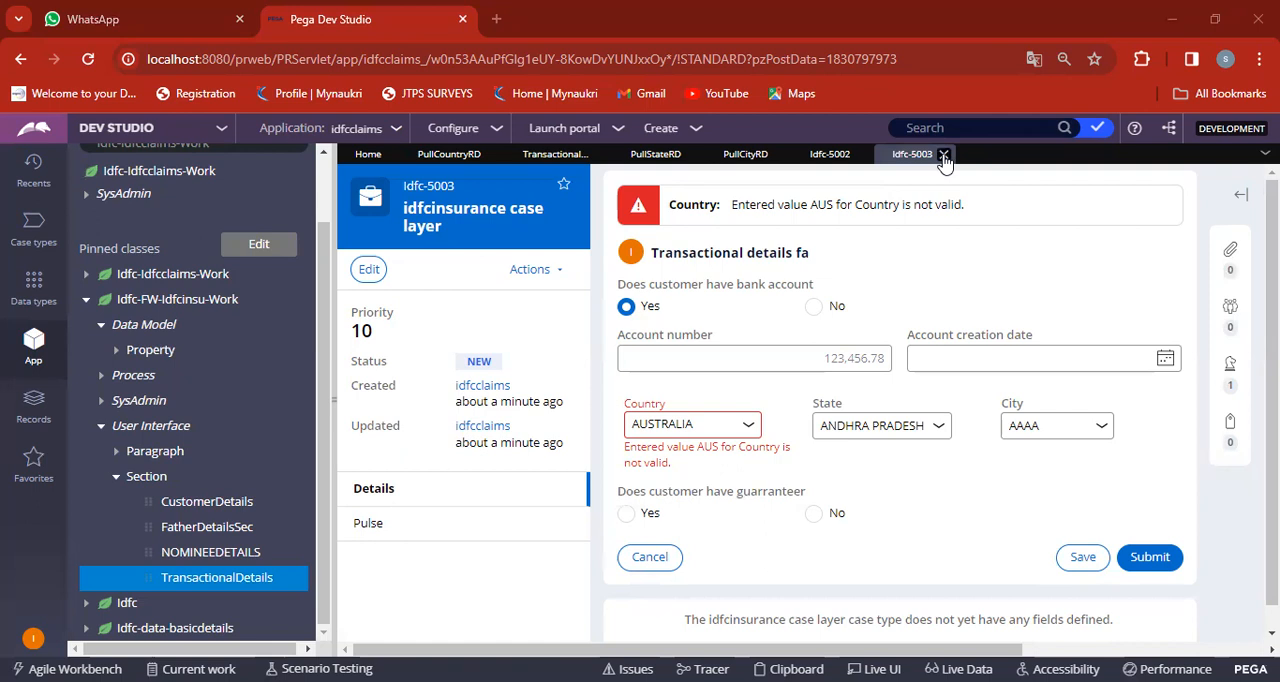
Close the case and save the Pull City RD report definition again.
{"action": "left_click", "coordinate": [944, 158]}
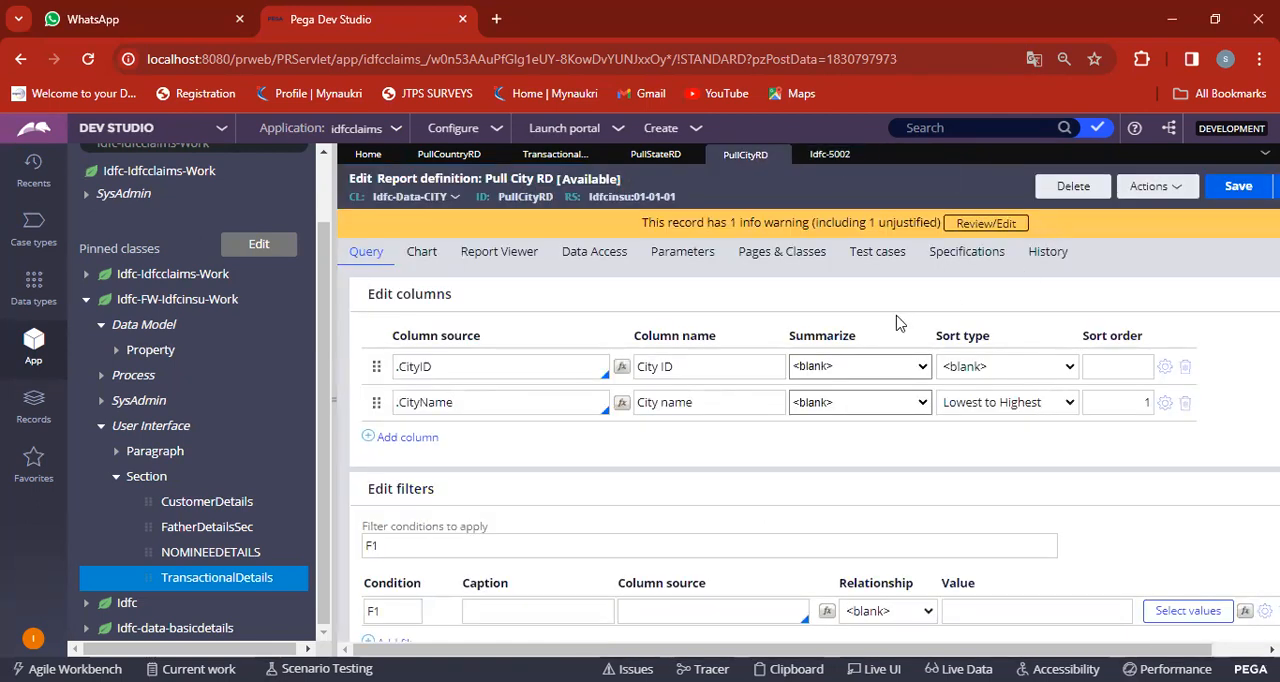
{"action": "left_click", "coordinate": [1238, 188]}
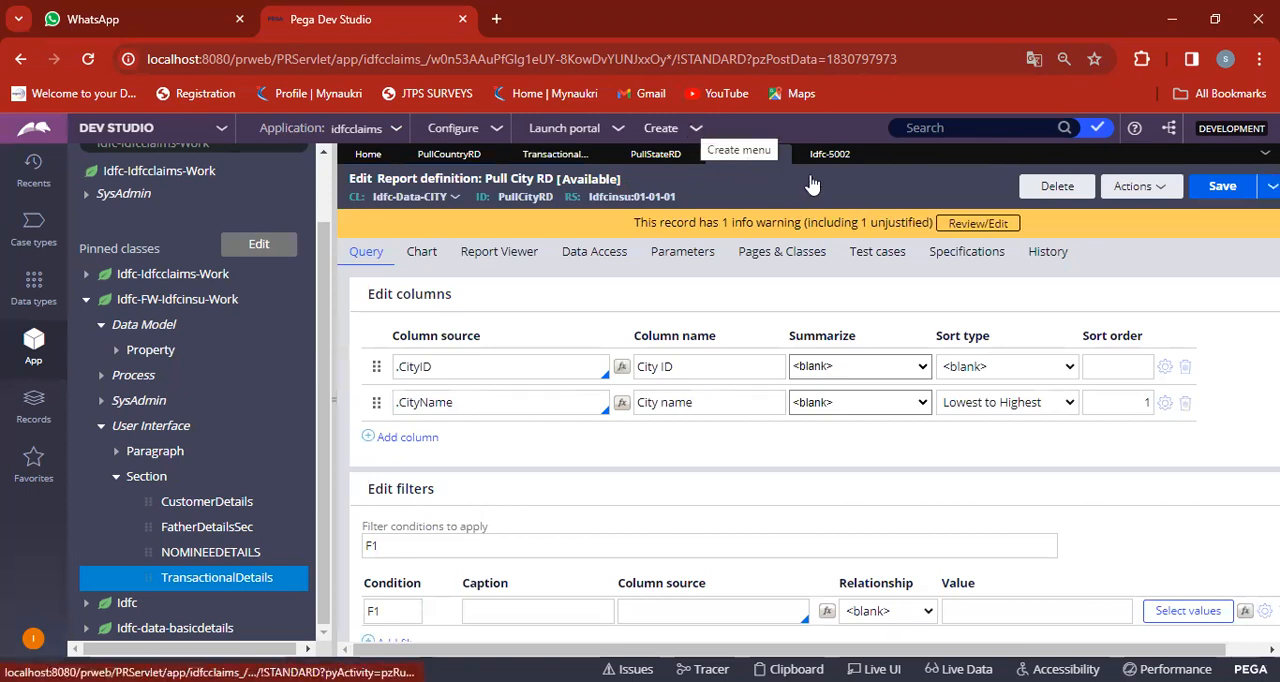
Create a fresh customerdetails case and submit its blank customer and nominee forms to reach the transactional details.
{"action": "left_click", "coordinate": [690, 128]}
{"action": "mouse_move", "coordinate": [760, 145]}
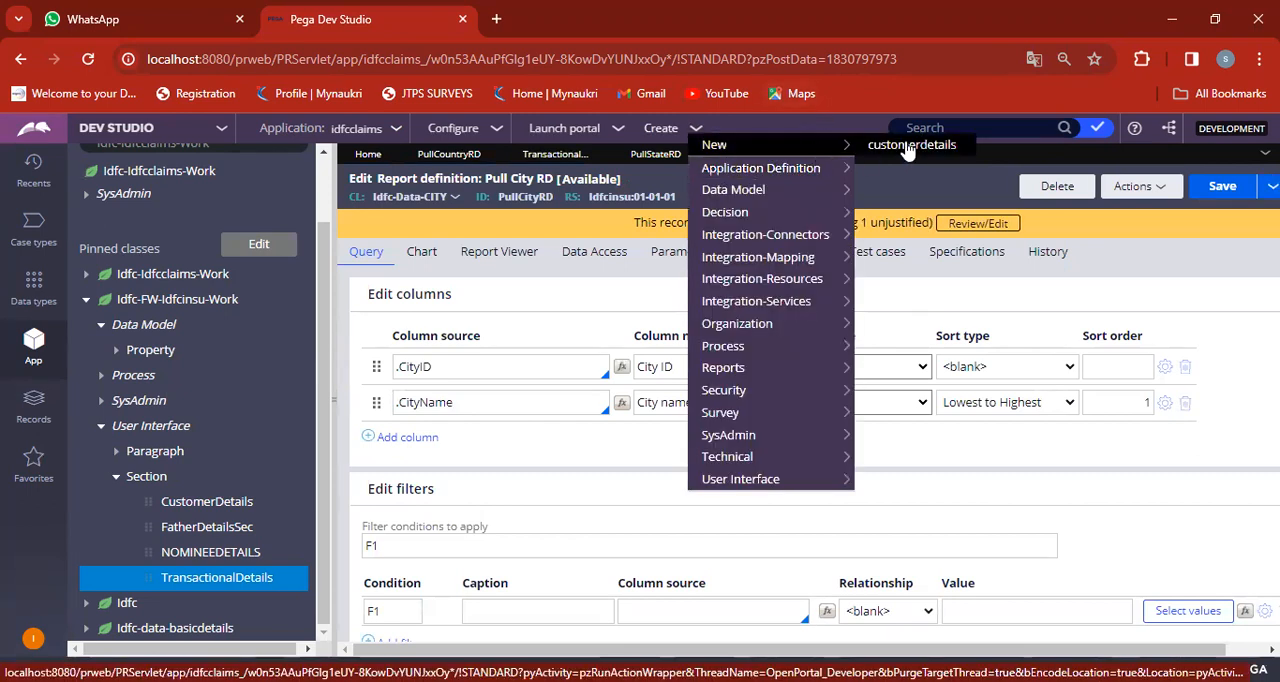
{"action": "left_click", "coordinate": [908, 146]}
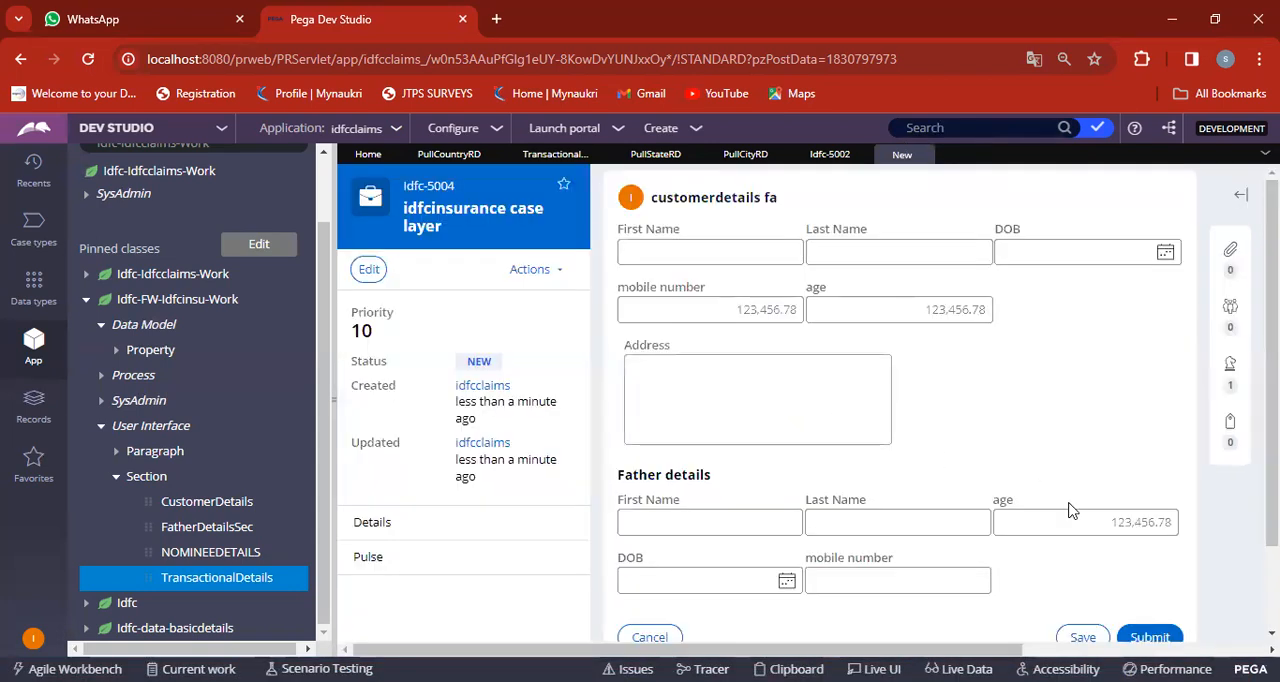
{"action": "left_click", "coordinate": [1150, 637]}
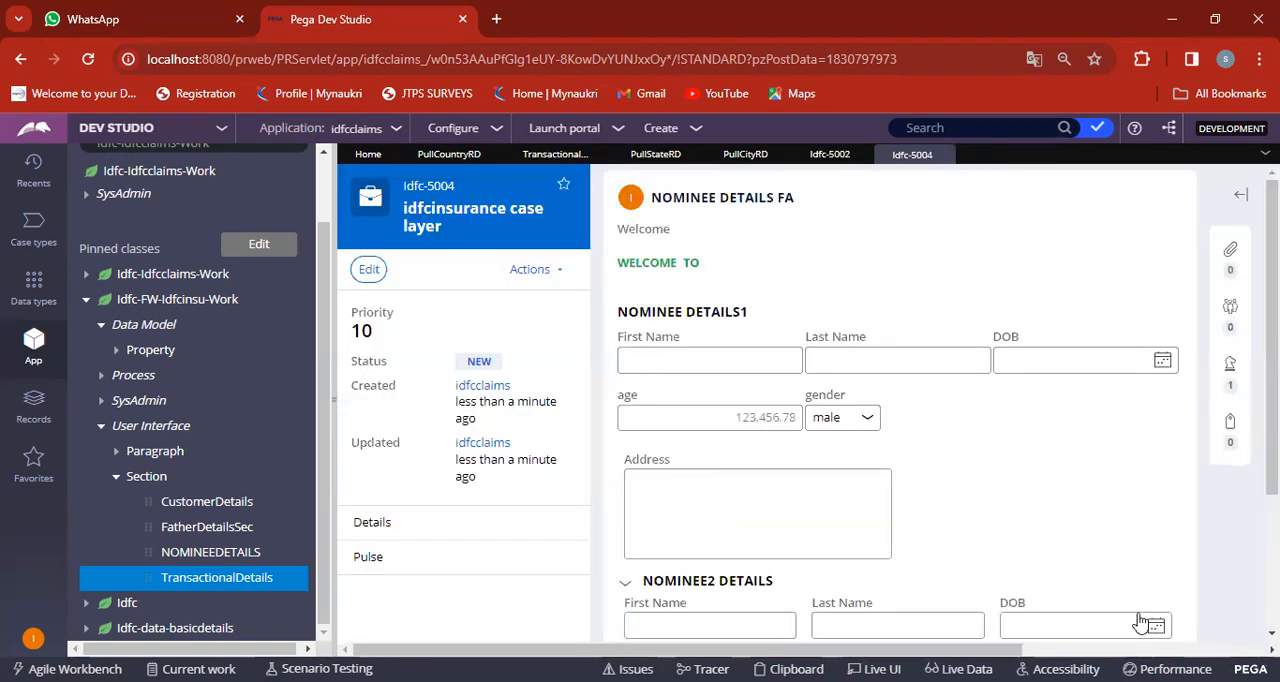
{"action": "scroll", "coordinate": [1094, 557], "scroll_direction": "down", "scroll_amount": 2}
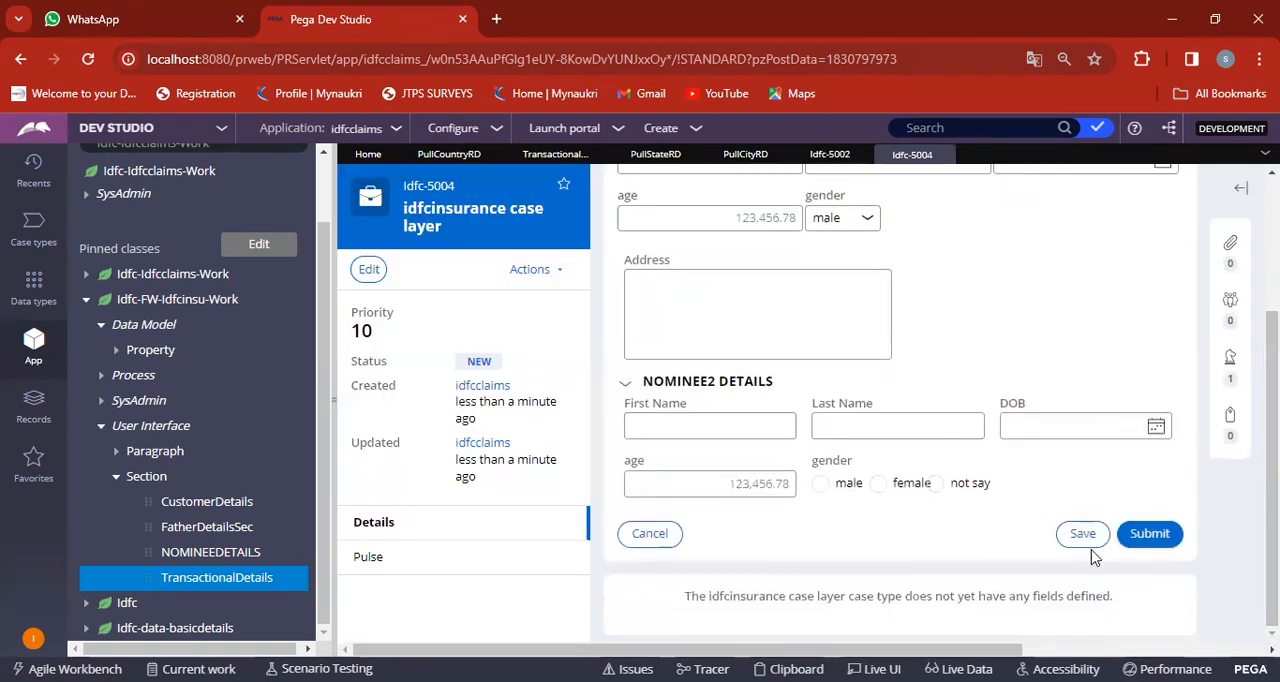
{"action": "left_click", "coordinate": [1150, 534]}
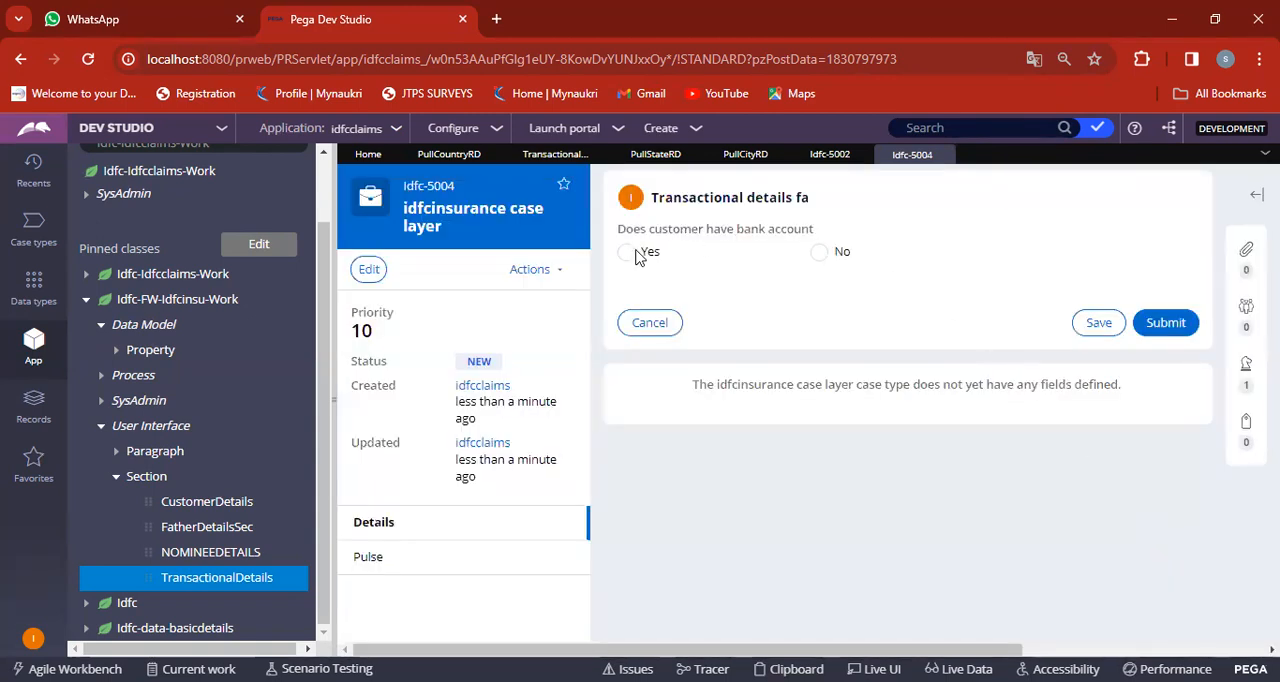
Answer Yes to the customer having a bank account and examine the City and State dropdown options.
{"action": "left_click", "coordinate": [627, 253]}
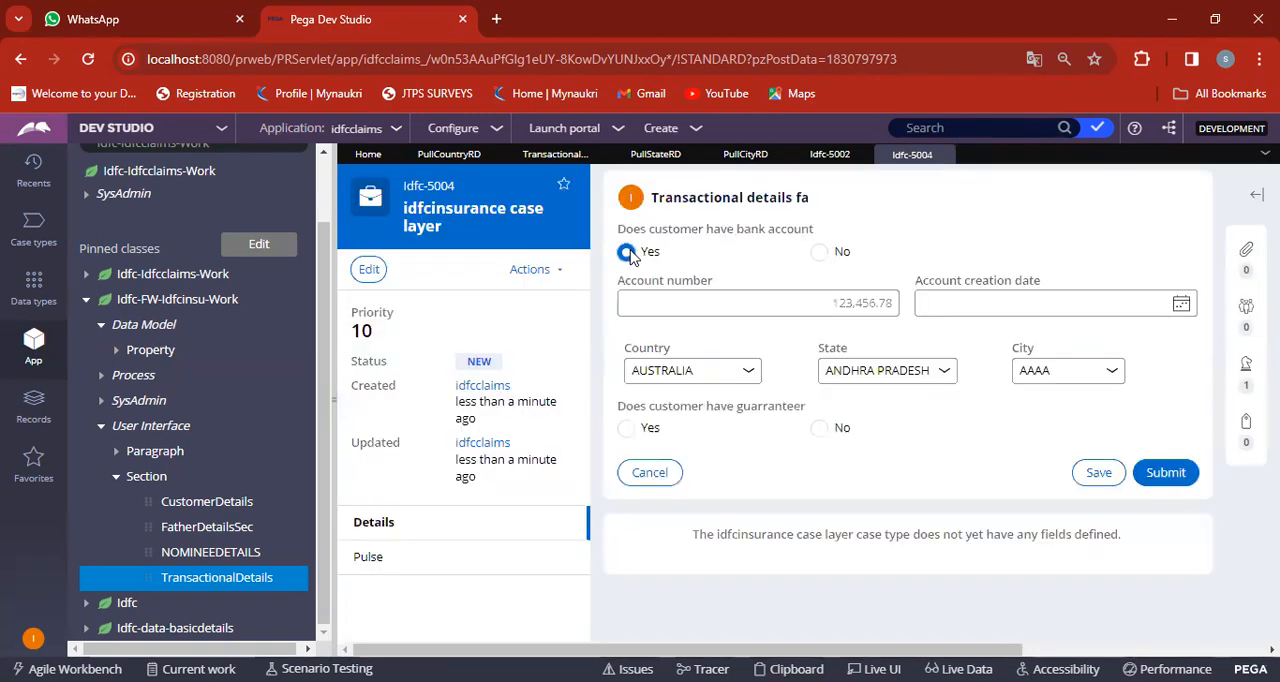
{"action": "left_click", "coordinate": [1052, 374]}
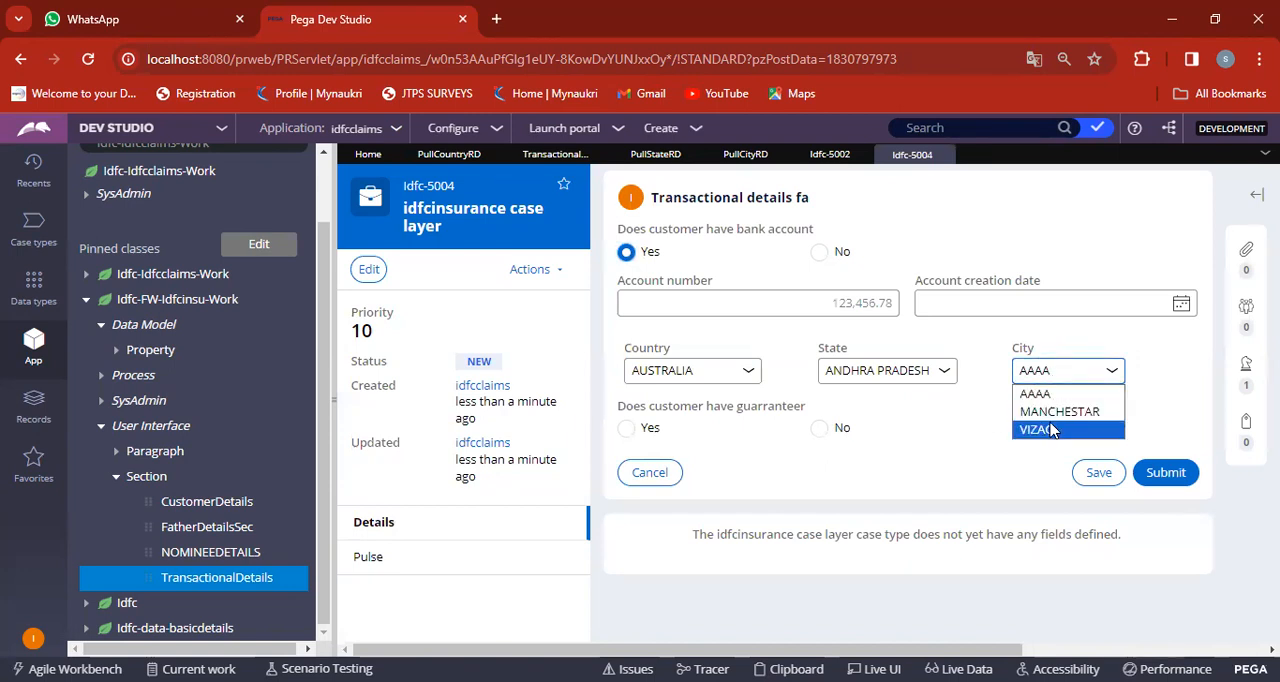
{"action": "left_click", "coordinate": [901, 371]}
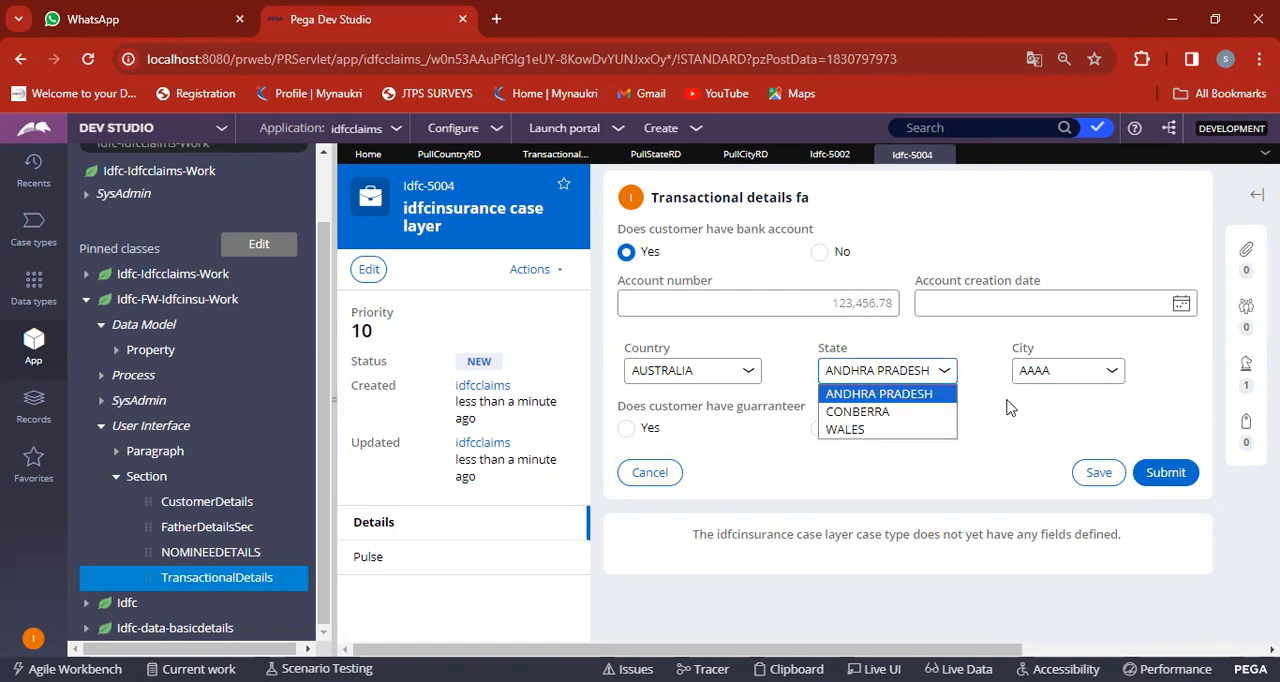
{"action": "left_click", "coordinate": [1010, 408]}
Choose INDIA as the country and VIZAG as the city, keeping ANDHRA PRADESH as the state.
{"action": "left_click", "coordinate": [655, 378]}
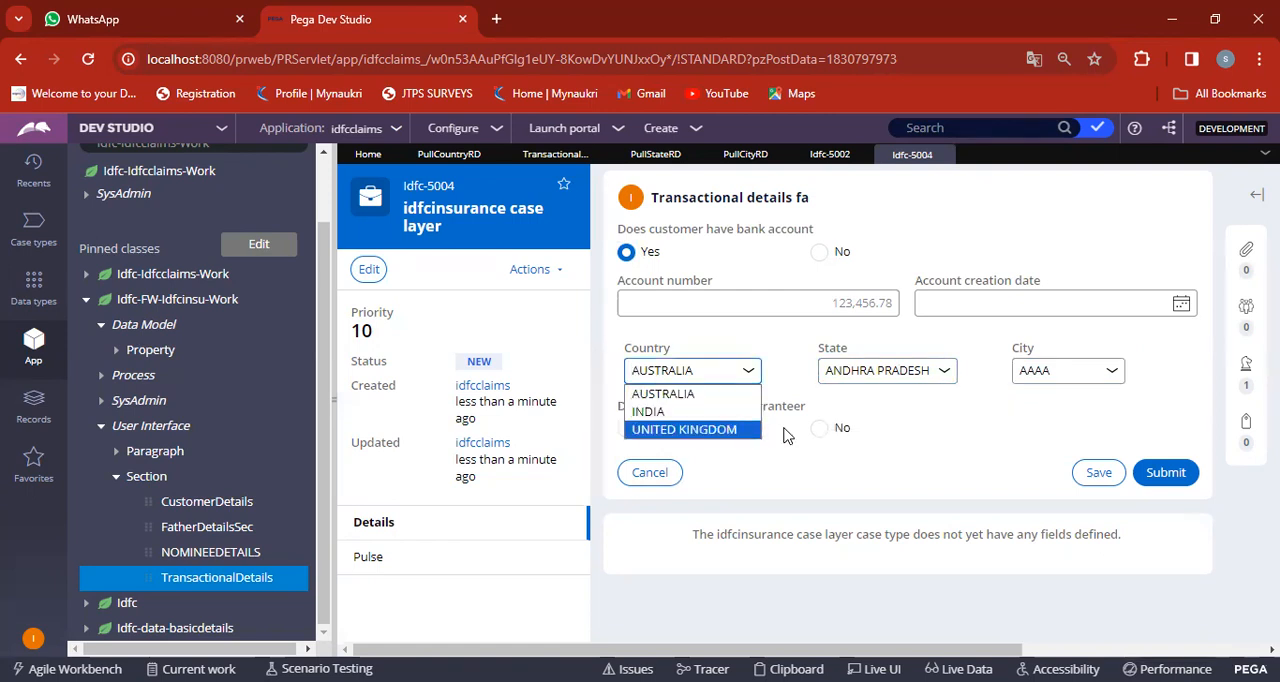
{"action": "left_click", "coordinate": [674, 412]}
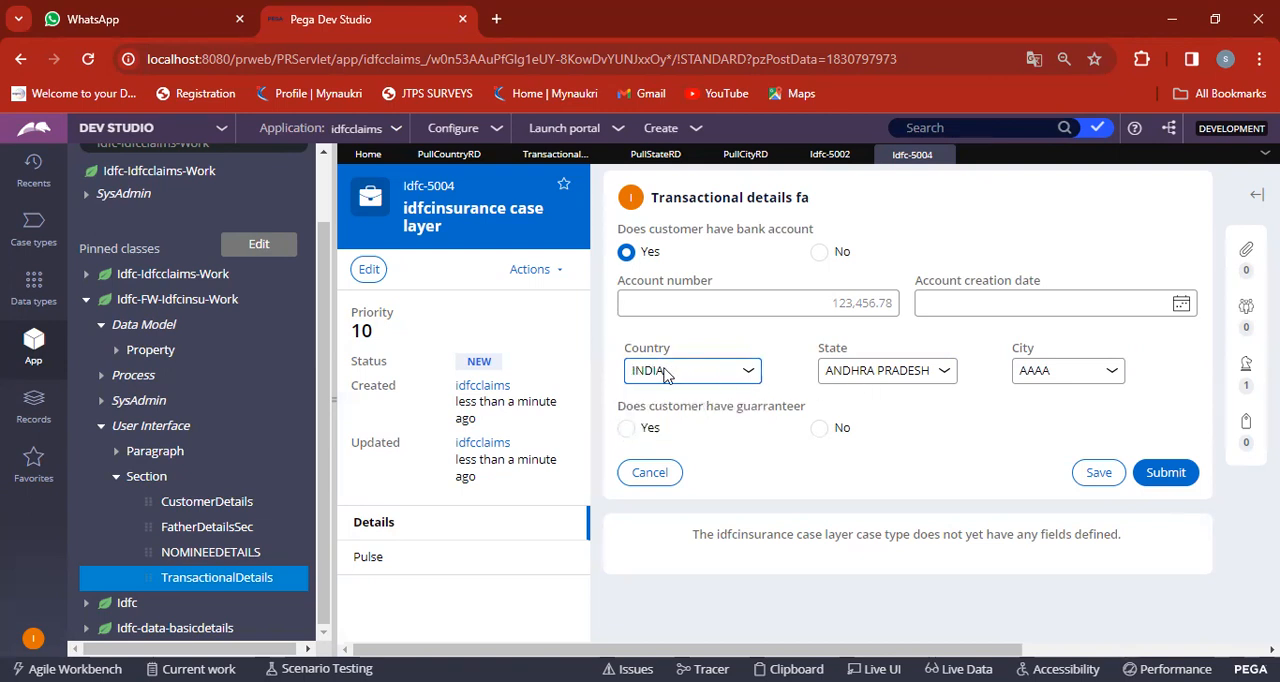
{"action": "left_click", "coordinate": [893, 371]}
{"action": "left_click", "coordinate": [1050, 380]}
{"action": "left_click", "coordinate": [1050, 380]}
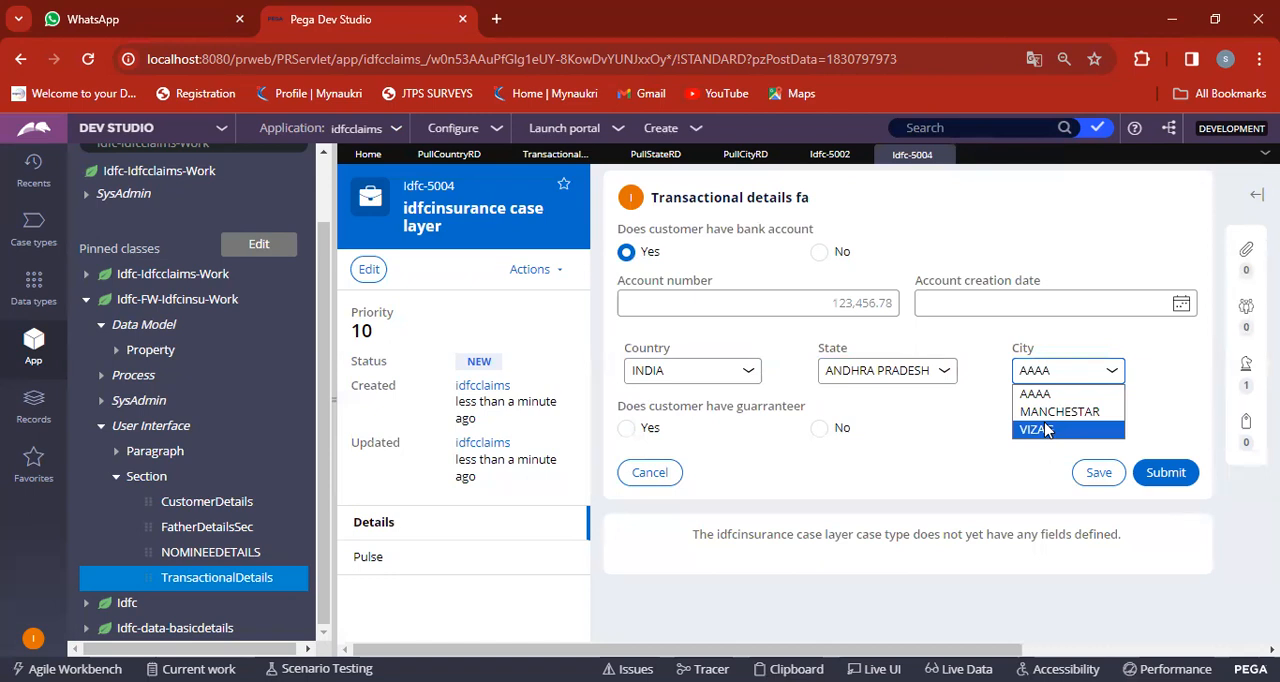
{"action": "left_click", "coordinate": [1040, 429]}
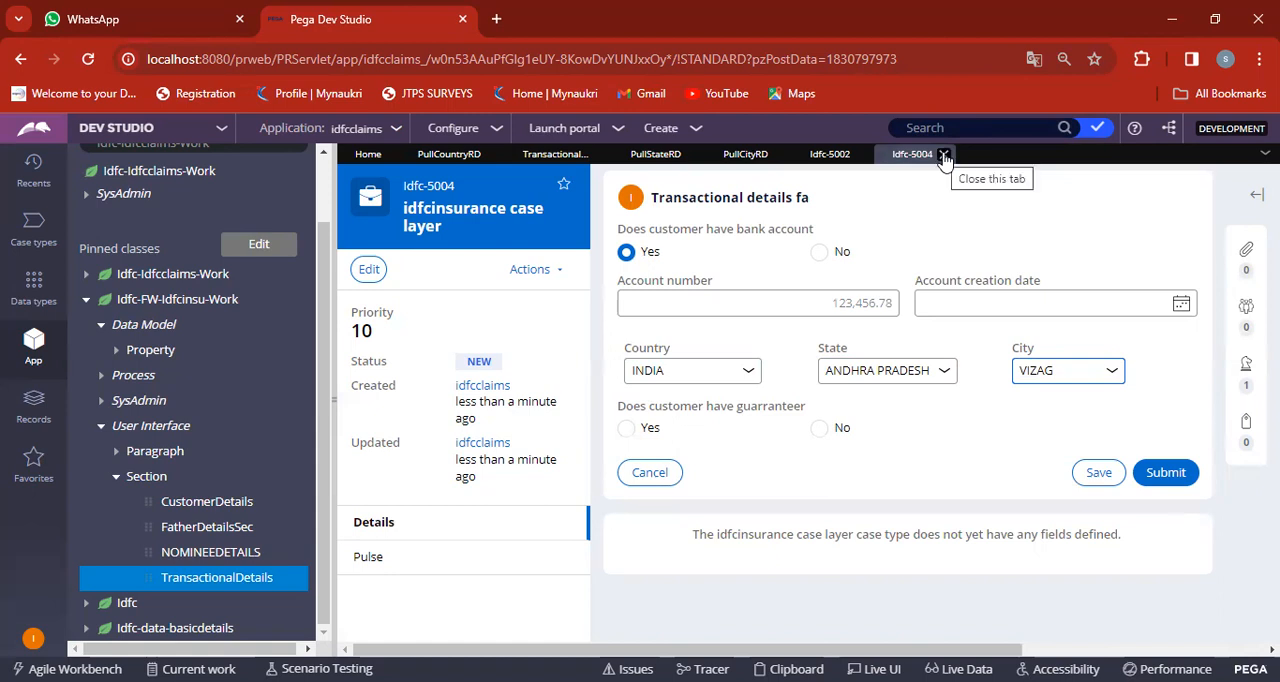
Close the current case, choosing to save its changes, and close case Idfc-5002, discarding its unsaved changes.
{"action": "left_click", "coordinate": [944, 157]}
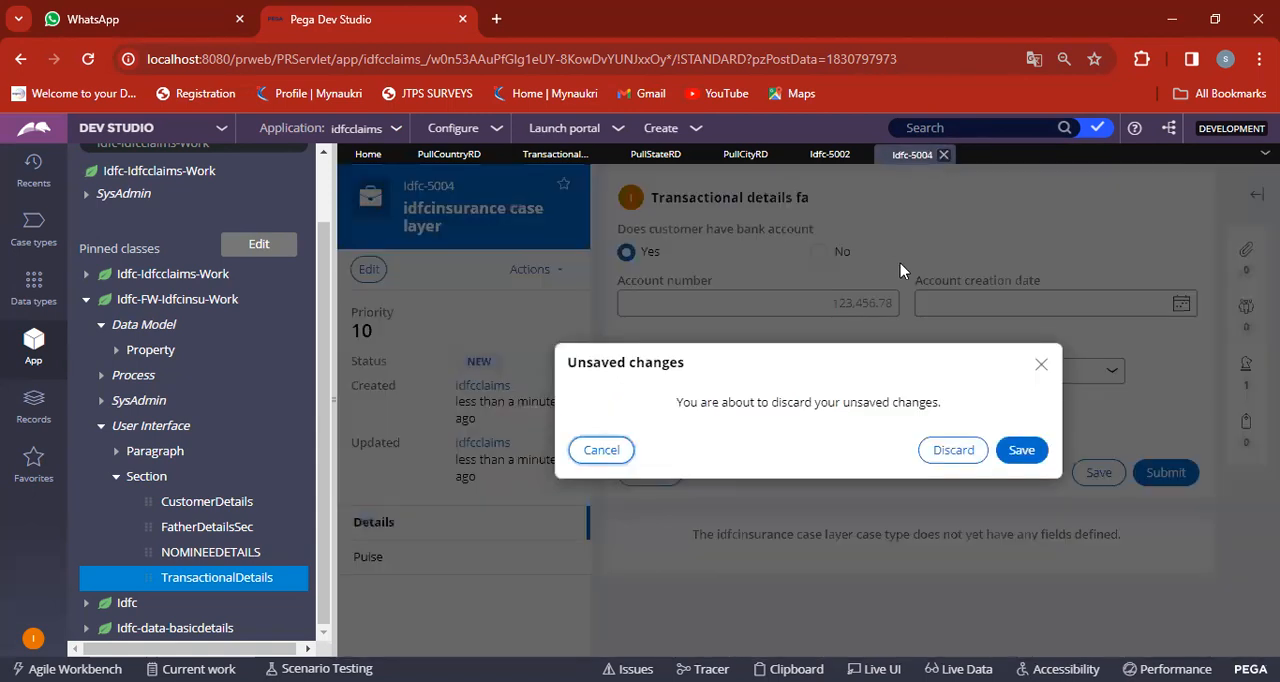
{"action": "left_click", "coordinate": [1017, 451]}
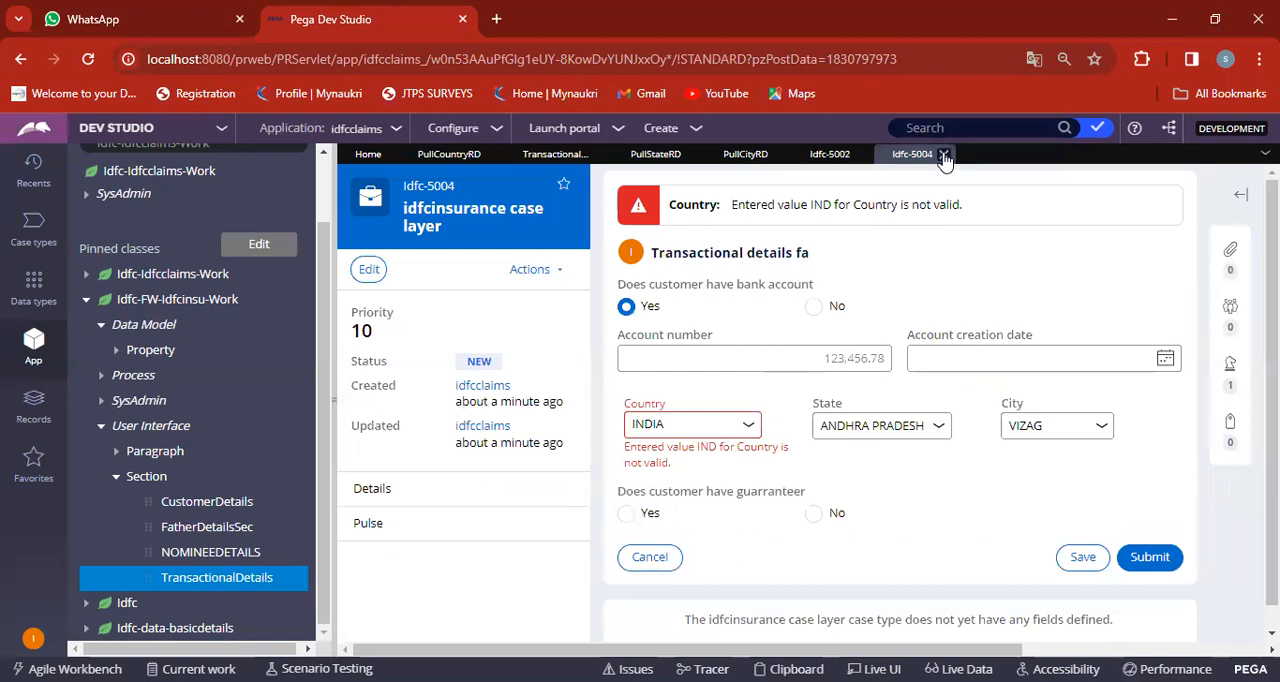
{"action": "left_click", "coordinate": [944, 156]}
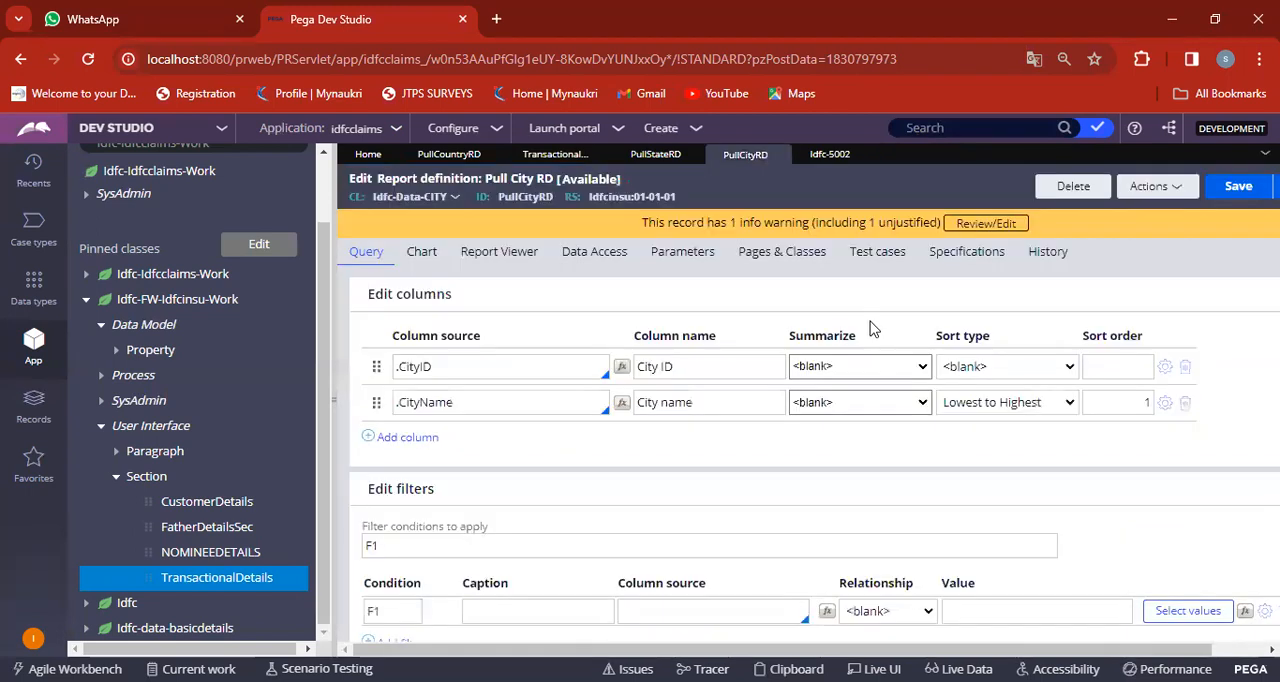
{"action": "left_click", "coordinate": [822, 157]}
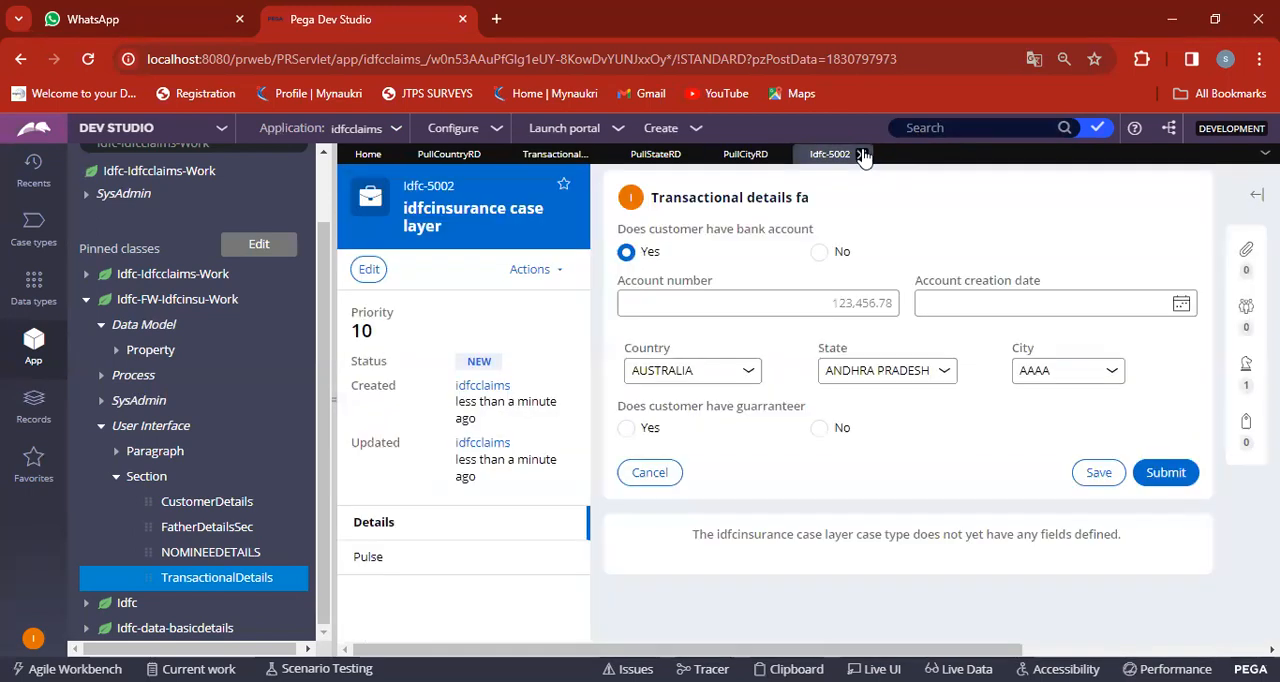
{"action": "left_click", "coordinate": [863, 157]}
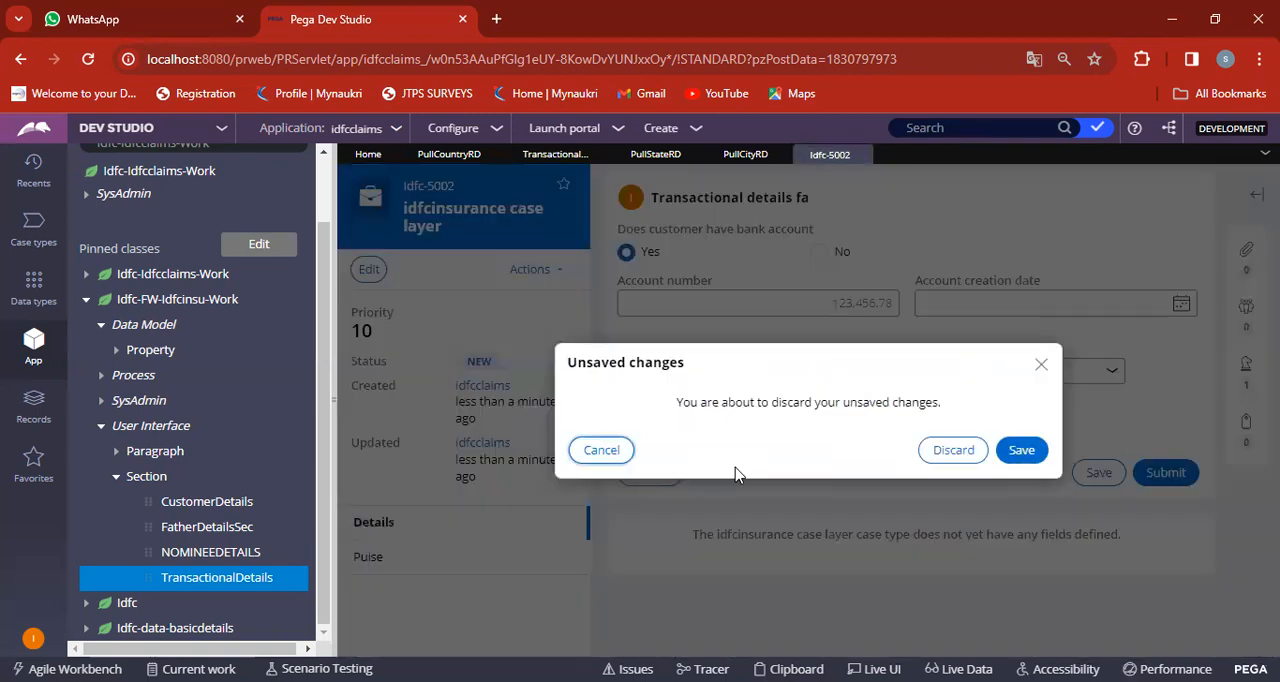
{"action": "left_click", "coordinate": [953, 452]}
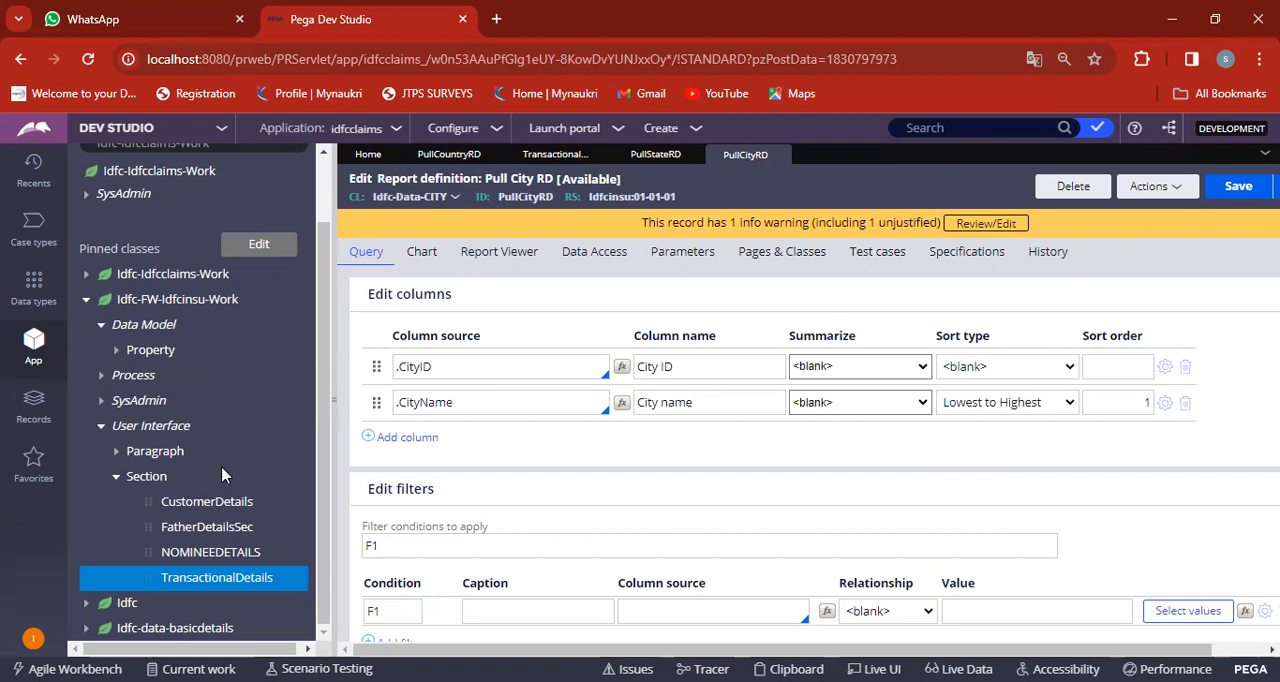
Review the list of report definition instances in the records and close the list.
{"action": "left_click", "coordinate": [33, 413]}
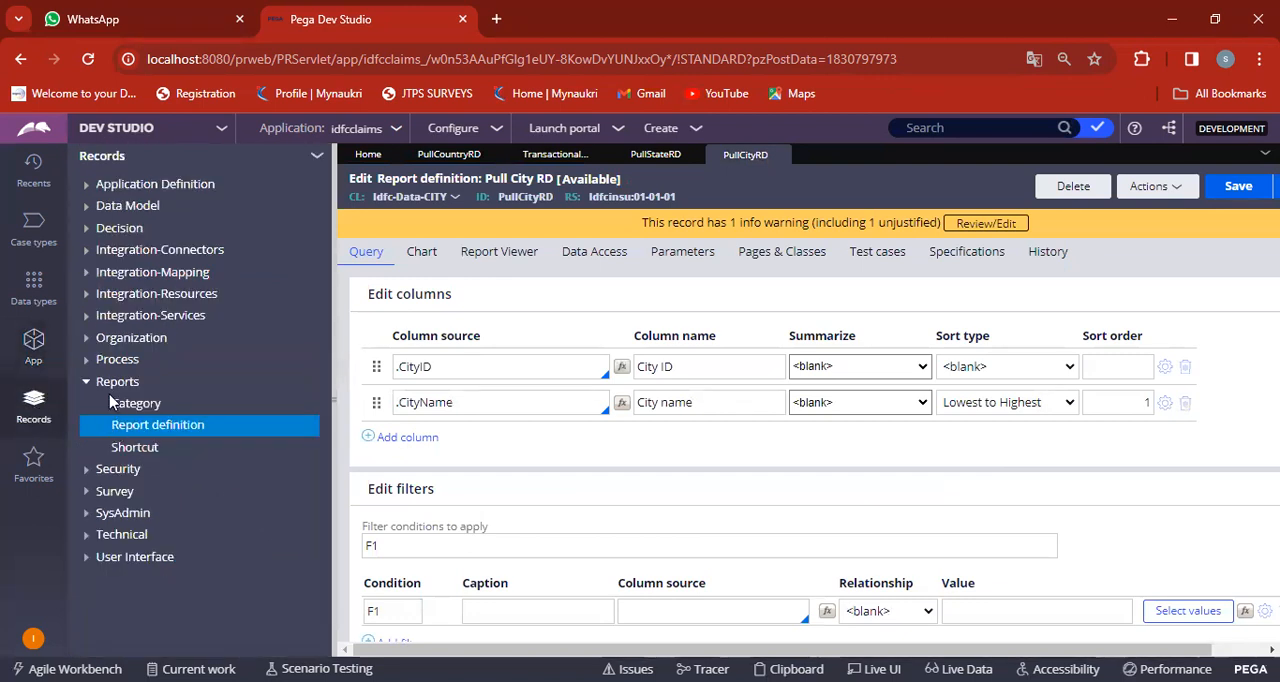
{"action": "left_click", "coordinate": [140, 426]}
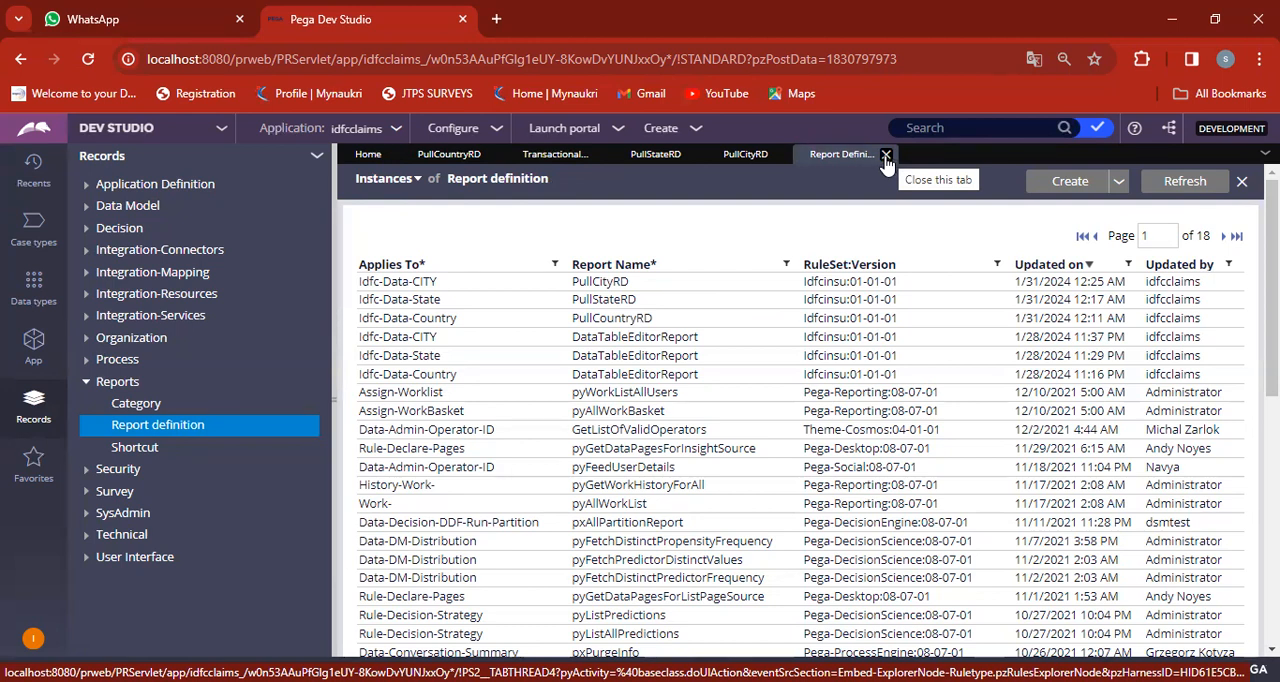
{"action": "left_click", "coordinate": [886, 156]}
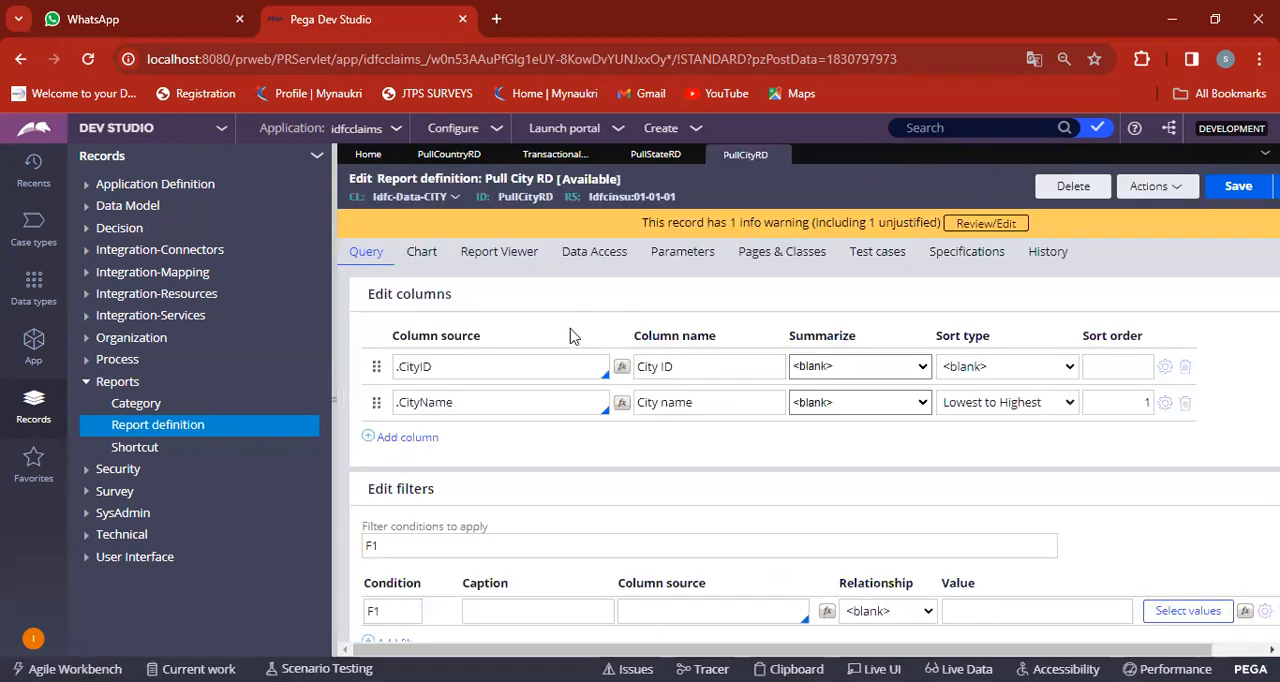